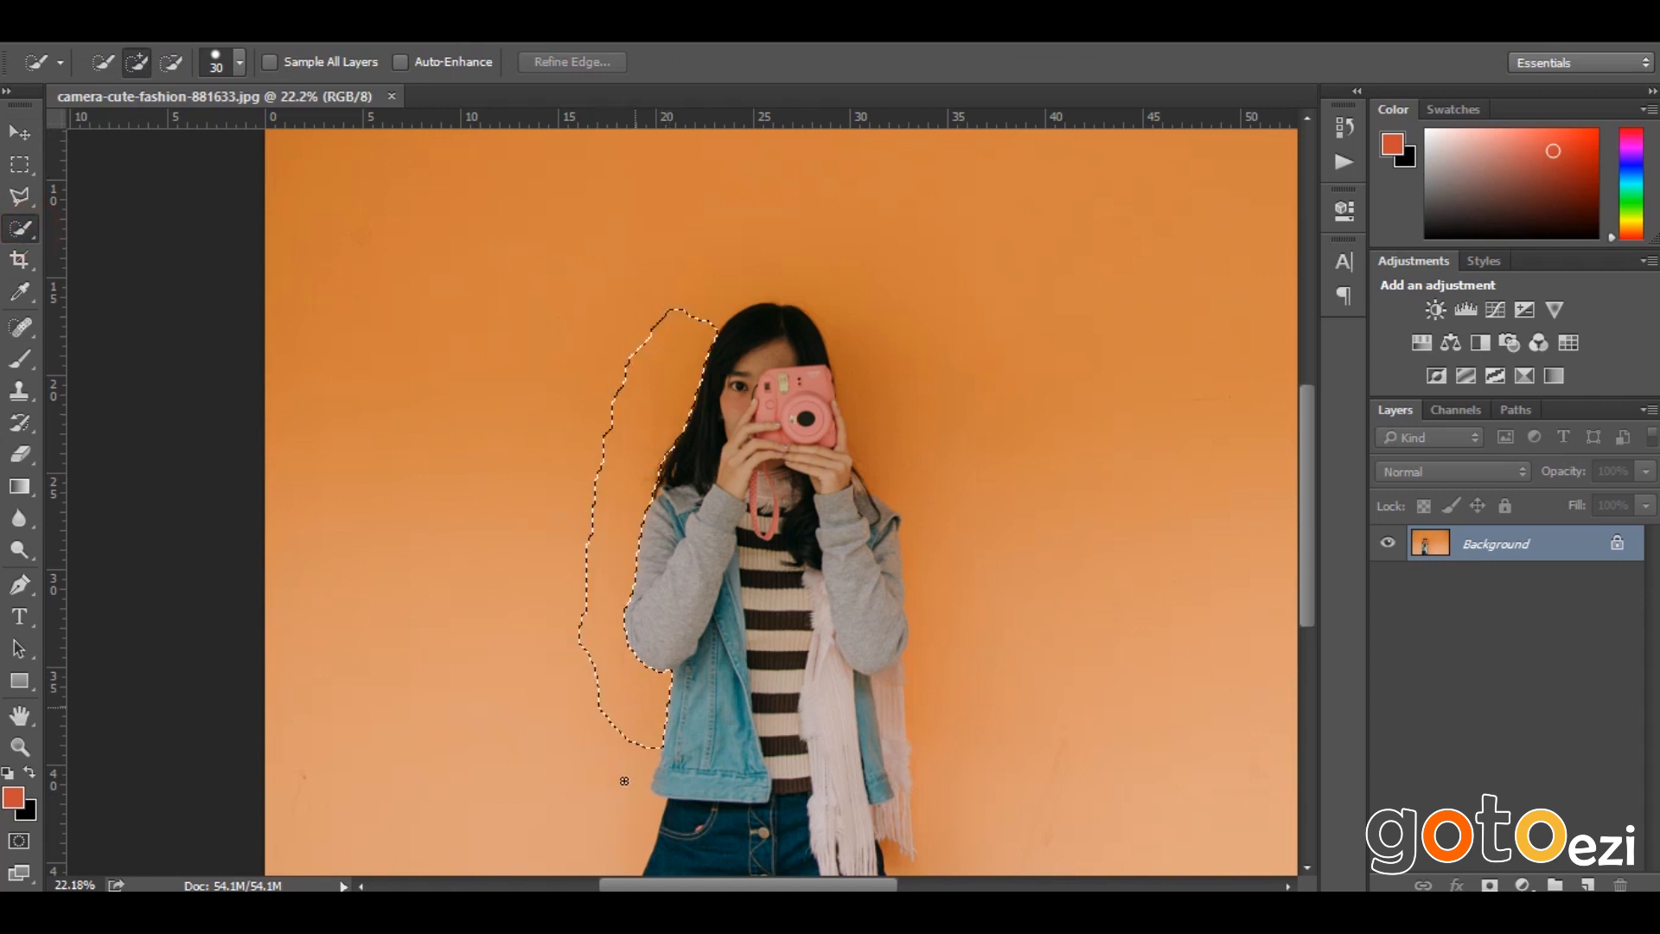
Select the whole orange wall around the woman with the Quick Selection tool
drag(625, 826, 624, 842)
scroll(600, 359, down, 2)
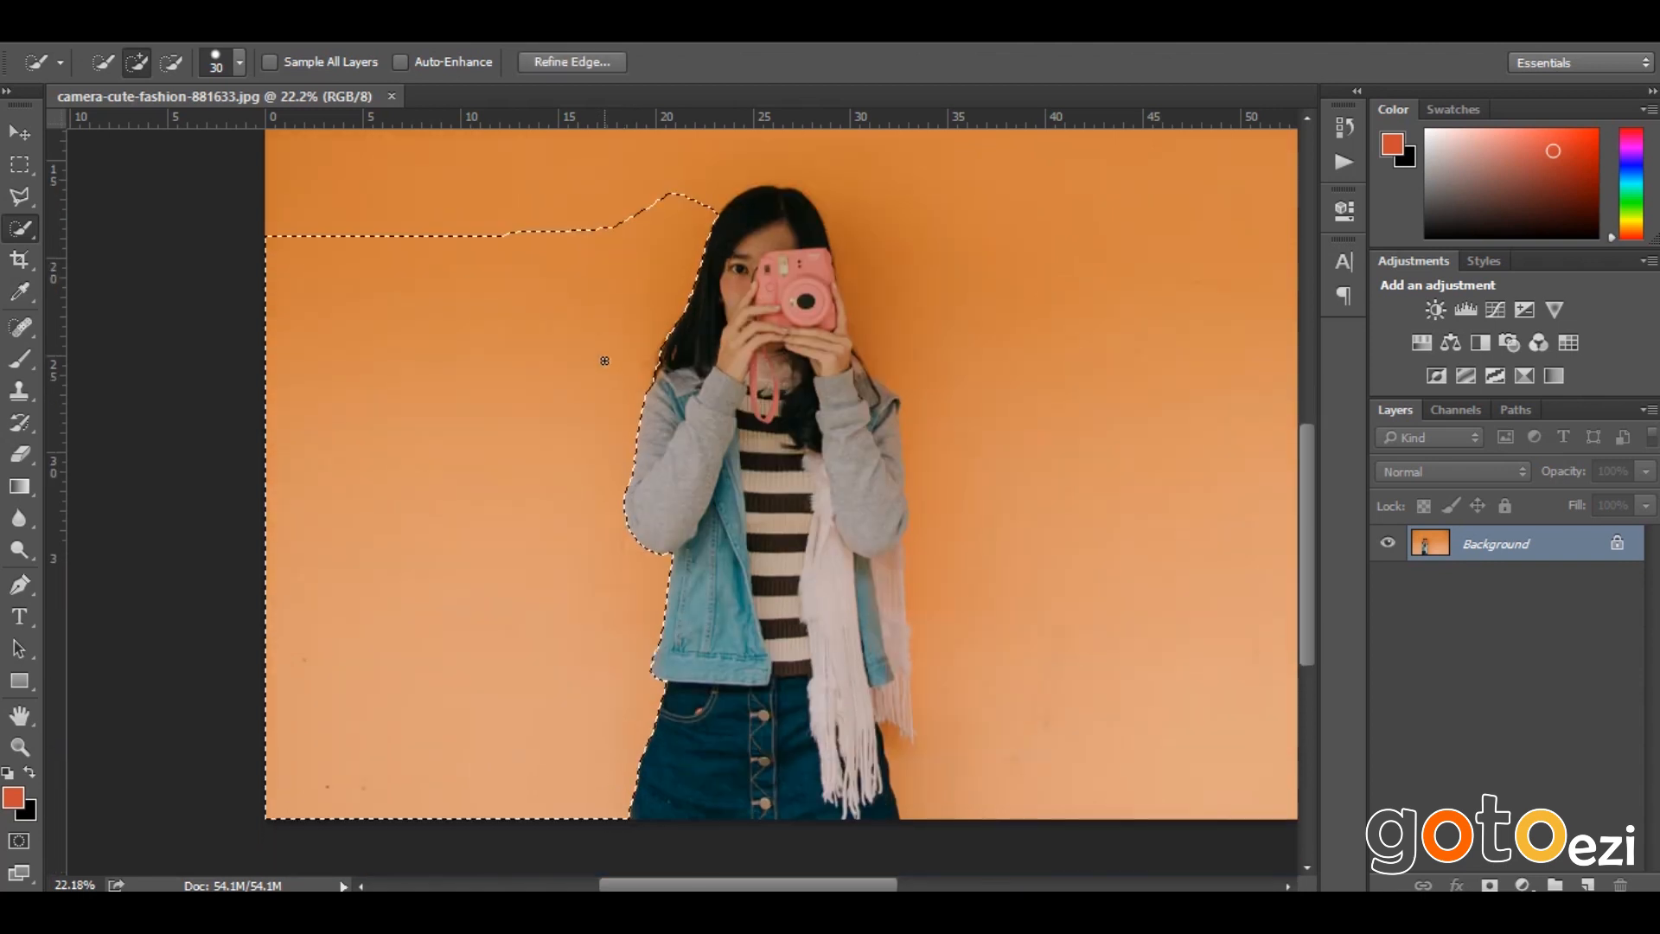
scroll(946, 486, up, 3)
mouse_move(645, 349)
mouse_down()
mouse_move(698, 264)
mouse_move(936, 230)
mouse_move(982, 245)
mouse_move(1031, 390)
mouse_up()
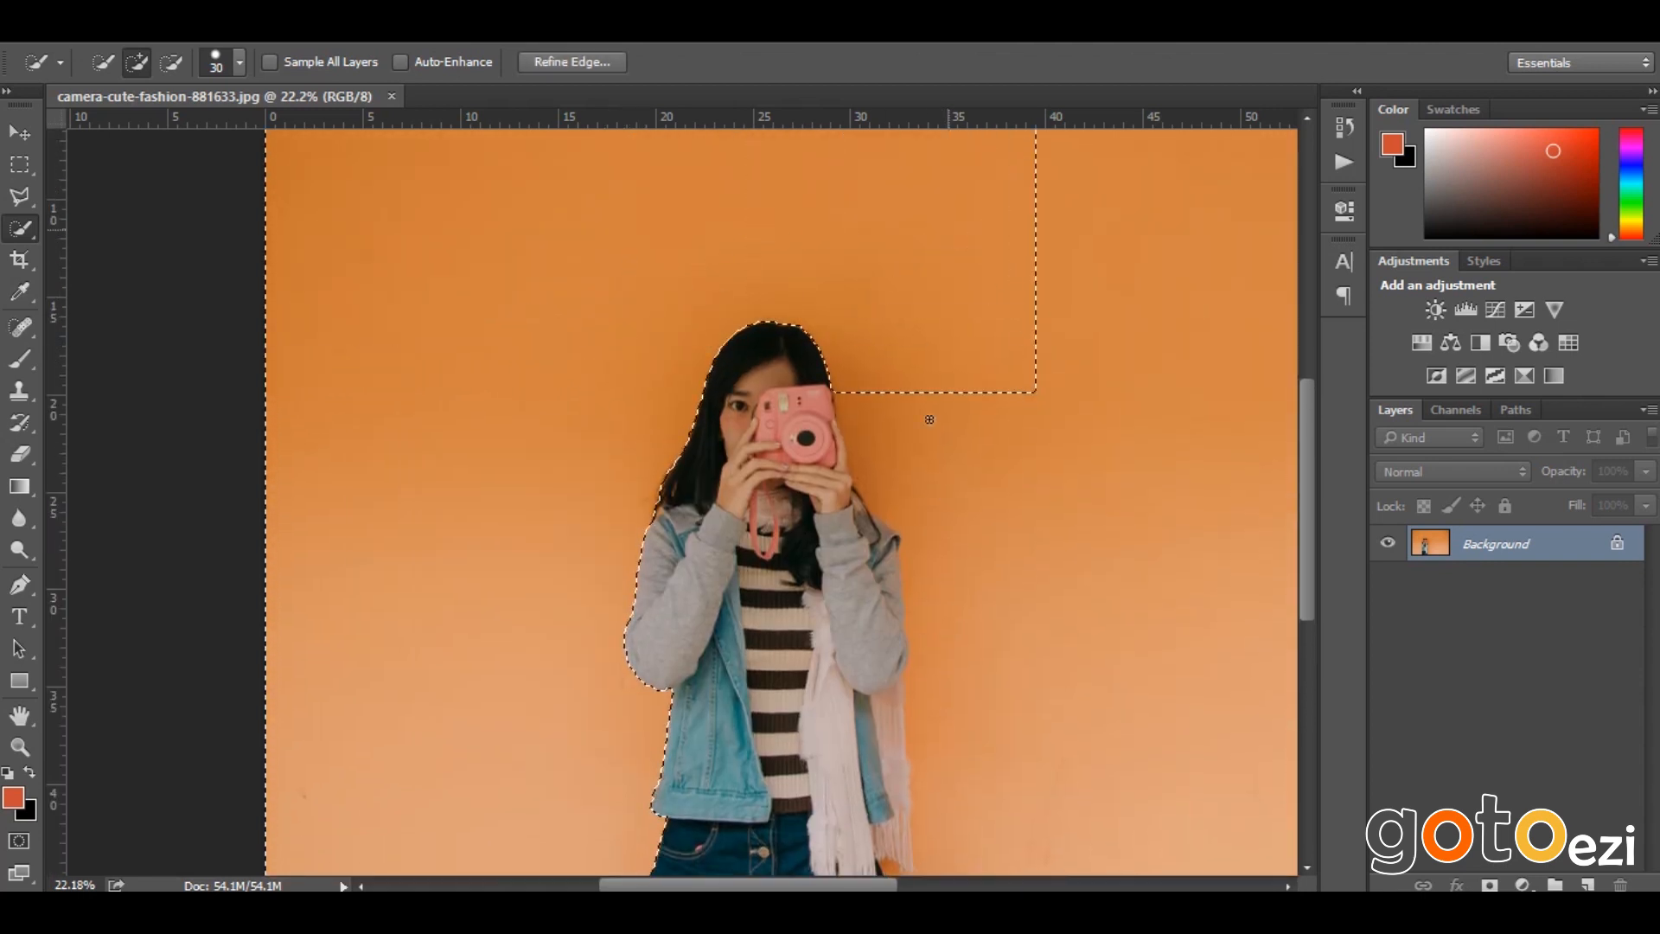
mouse_move(980, 479)
mouse_down()
mouse_move(1007, 527)
mouse_move(995, 544)
mouse_up()
scroll(965, 666, down, 3)
drag(993, 352, 1035, 733)
Subtract the hanging scarf and its fringe beside the jacket from the background selection
scroll(945, 649, up, 3)
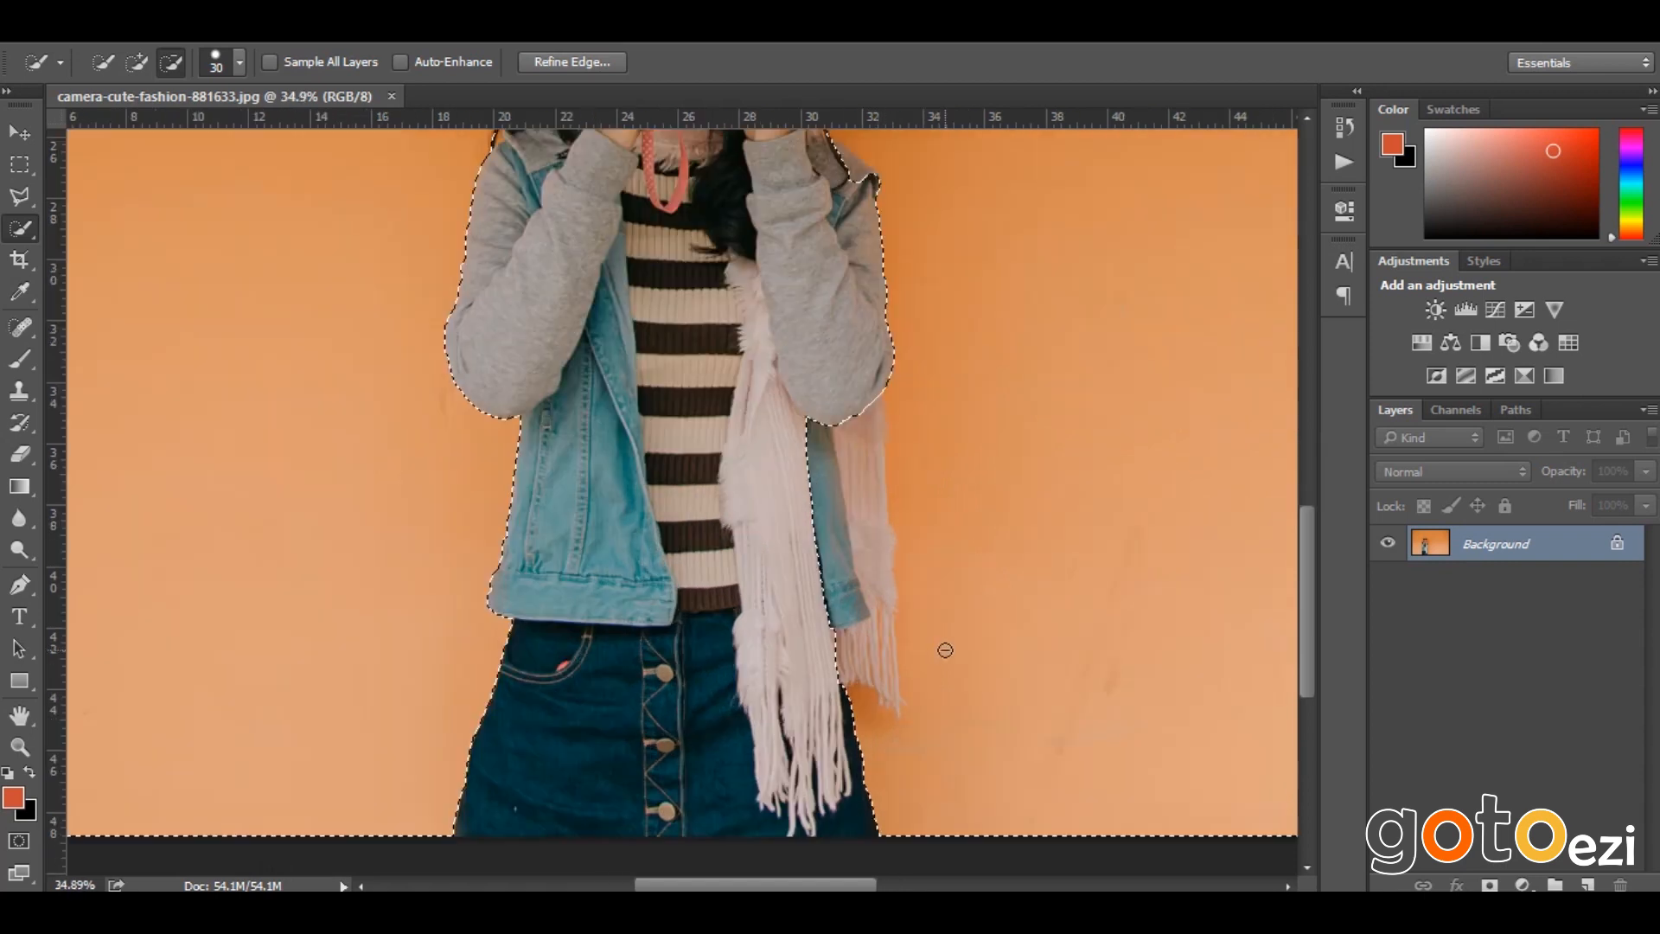
drag(820, 426, 829, 546)
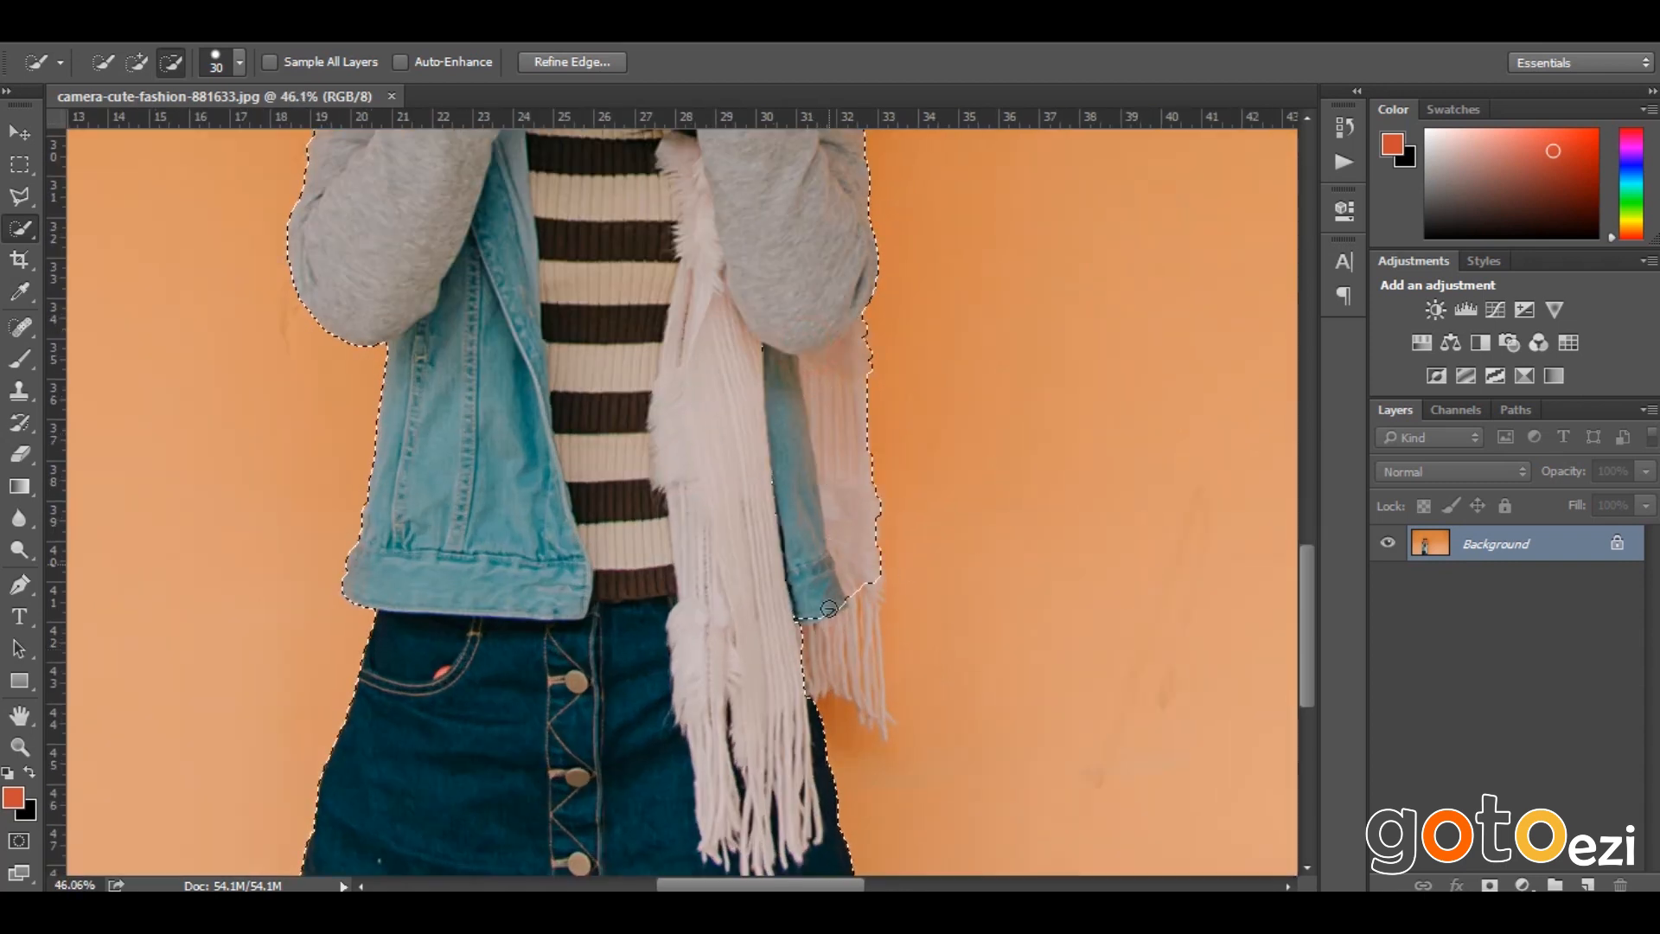
mouse_move(819, 617)
mouse_down()
mouse_move(839, 683)
mouse_move(868, 693)
mouse_up()
Correct the background selection along the raised hand, fingertips and camera edge so that they are excluded
scroll(784, 469, up, 5)
scroll(783, 469, up, 4)
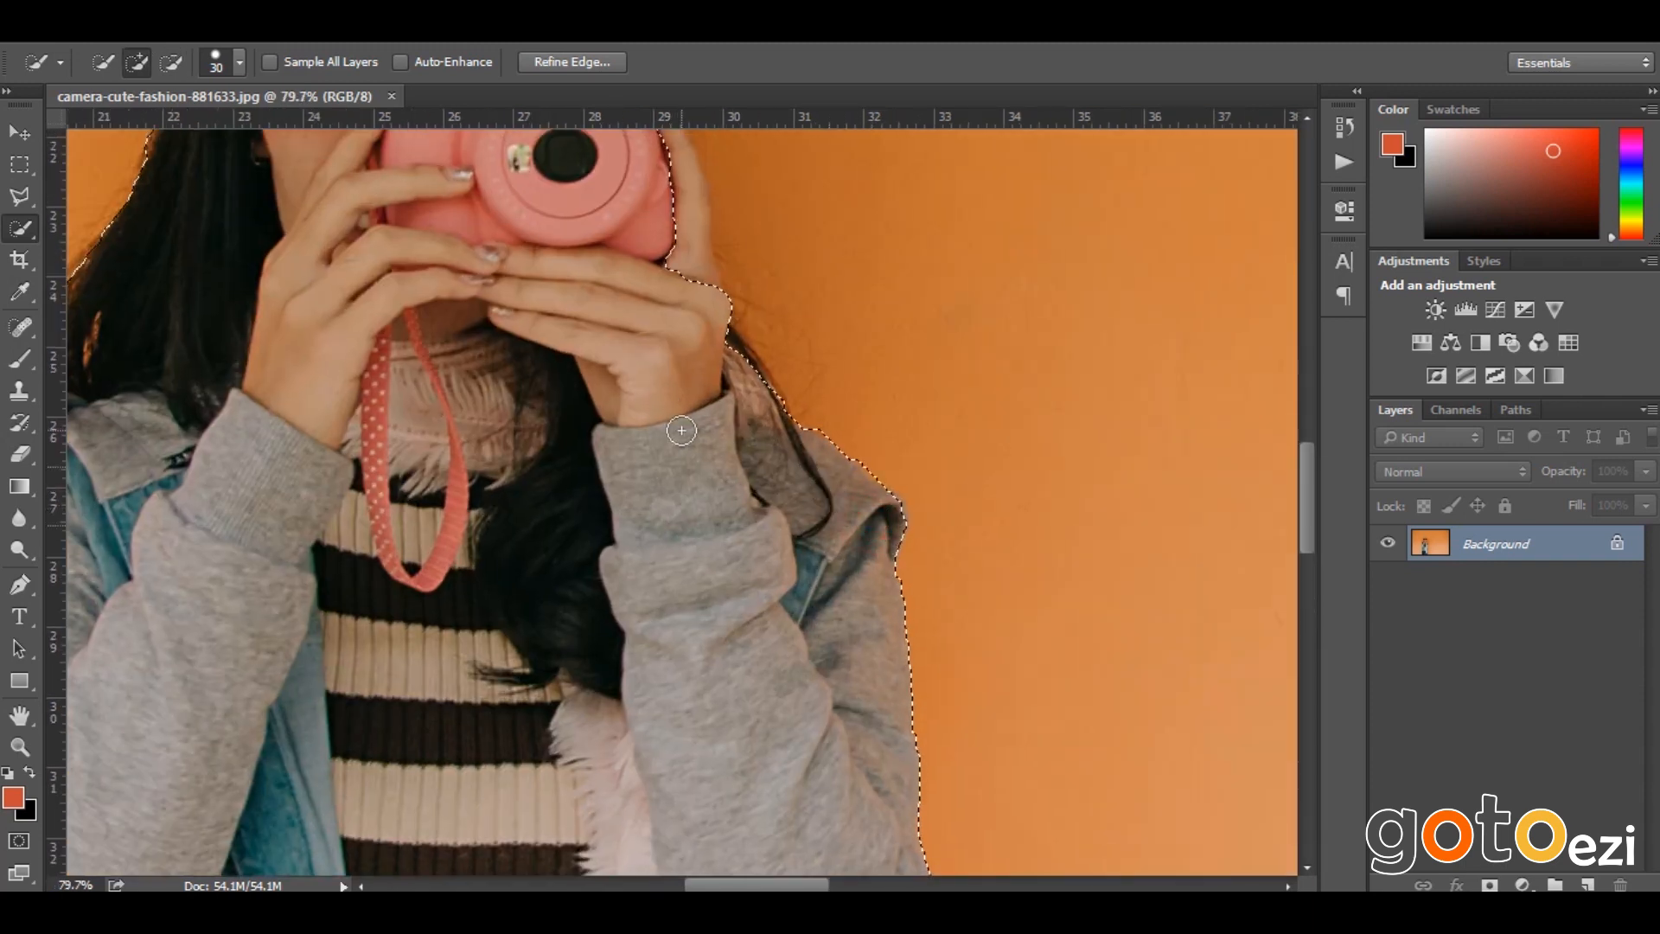
scroll(670, 433, up, 4)
drag(662, 448, 714, 642)
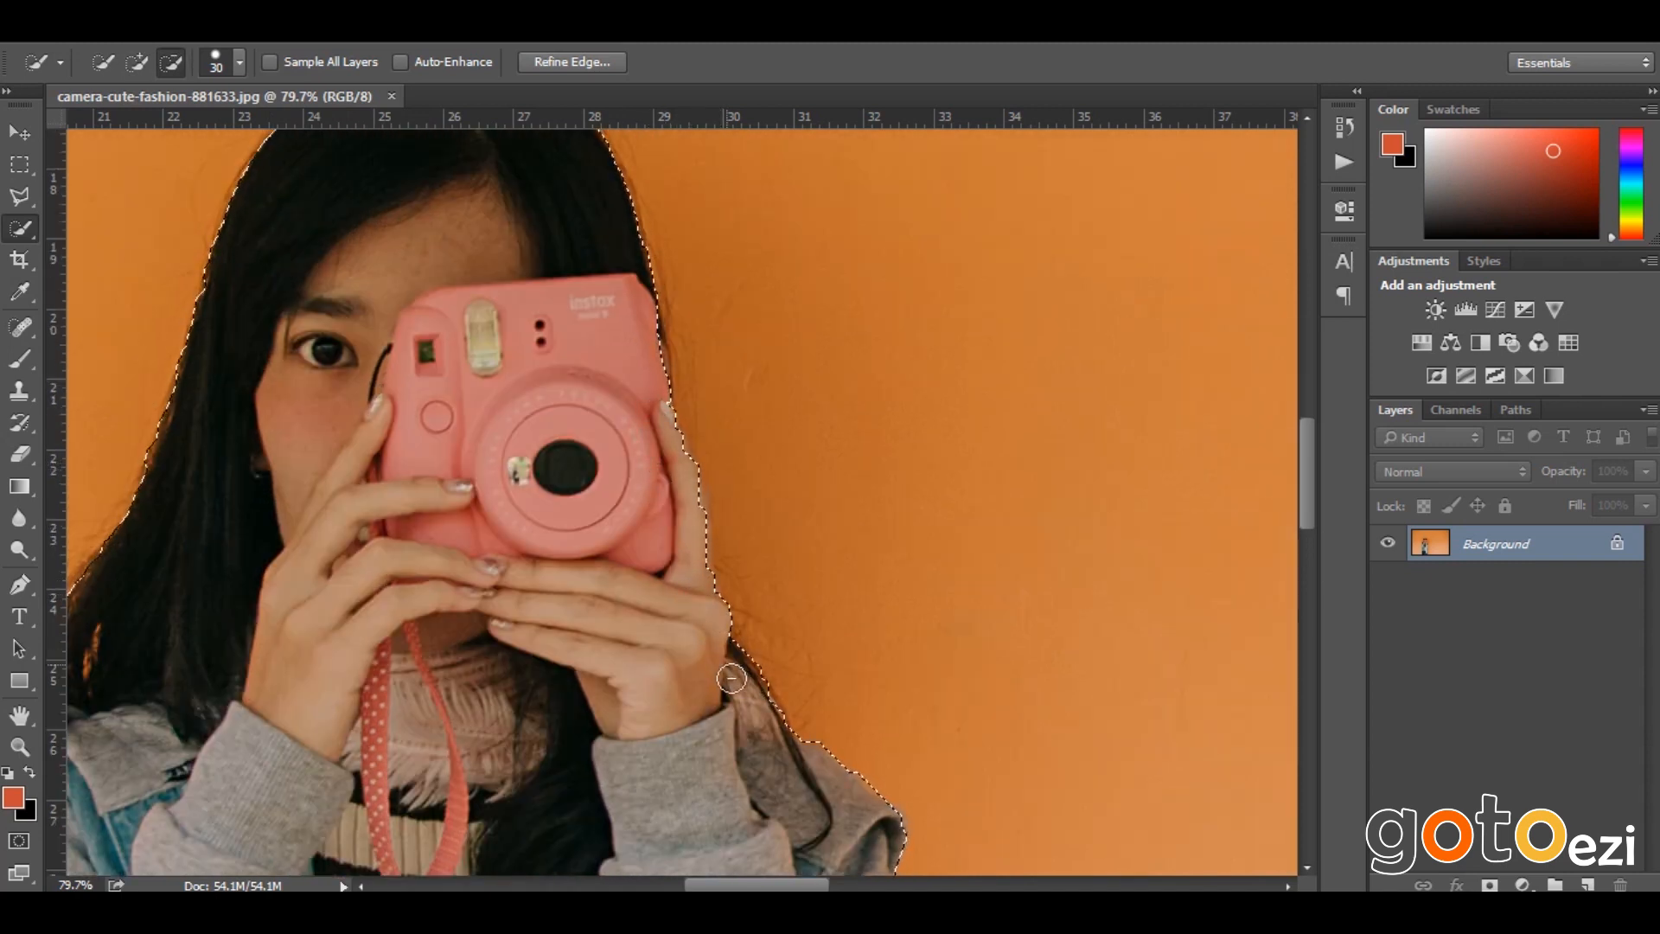
scroll(650, 487, up, 6)
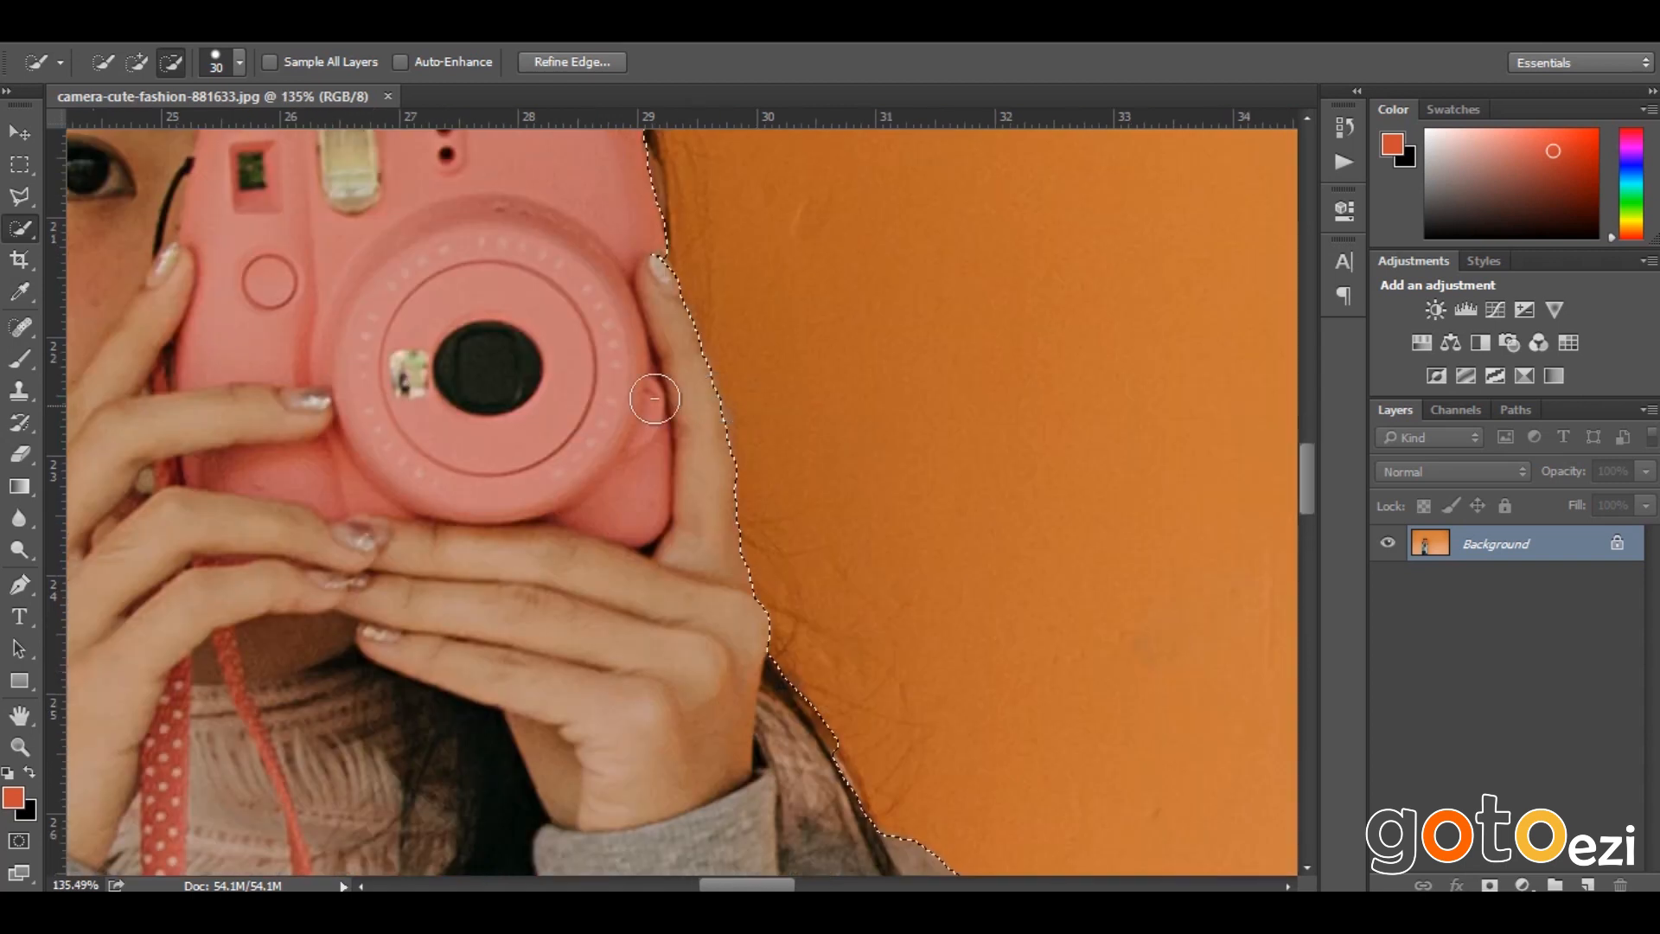
scroll(650, 487, up, 2)
click(642, 547)
key(ctrl+z)
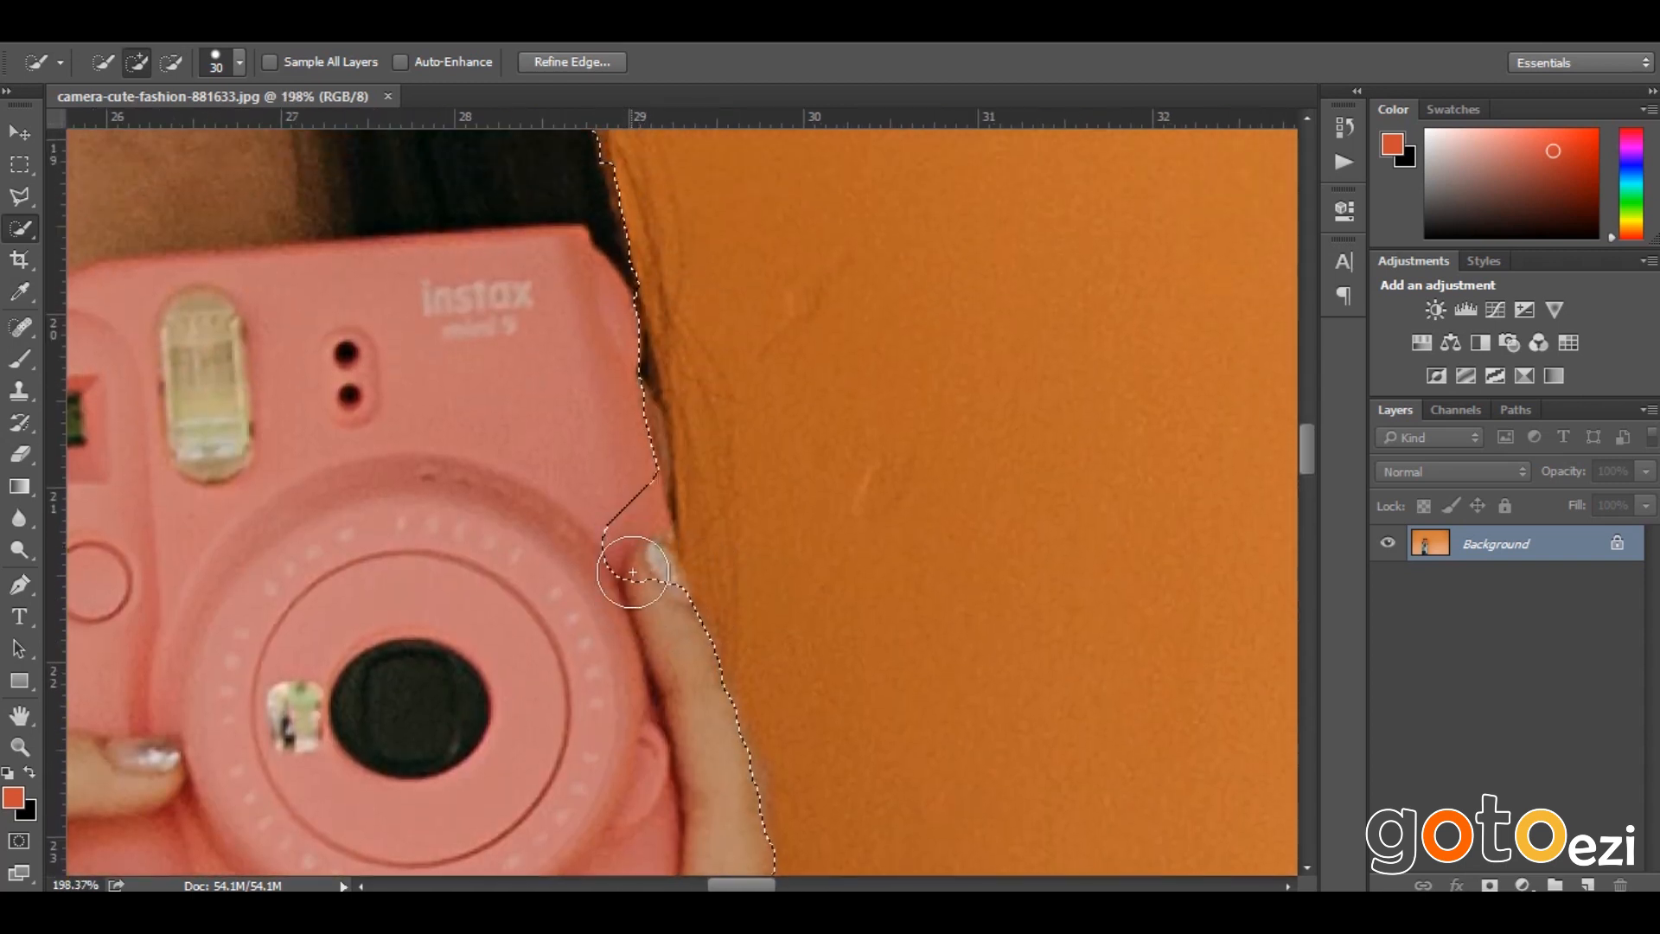
click(645, 551)
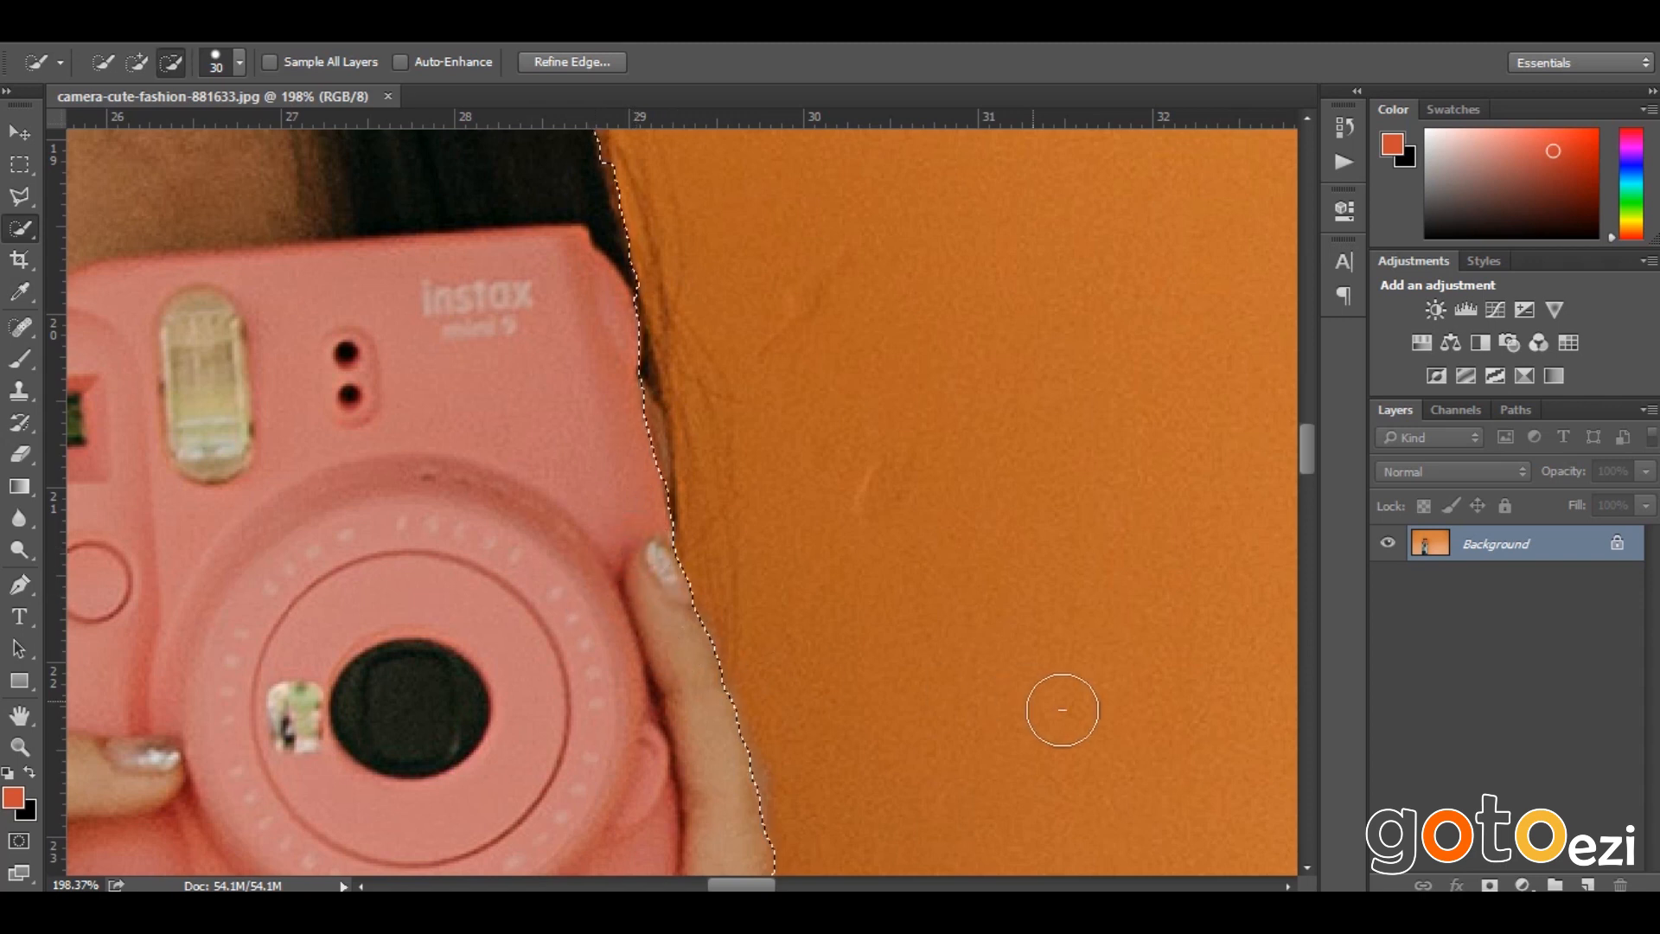
Feather the background selection by 5 pixels and hide the selected wall with a layer mask
scroll(1056, 704, down, 6)
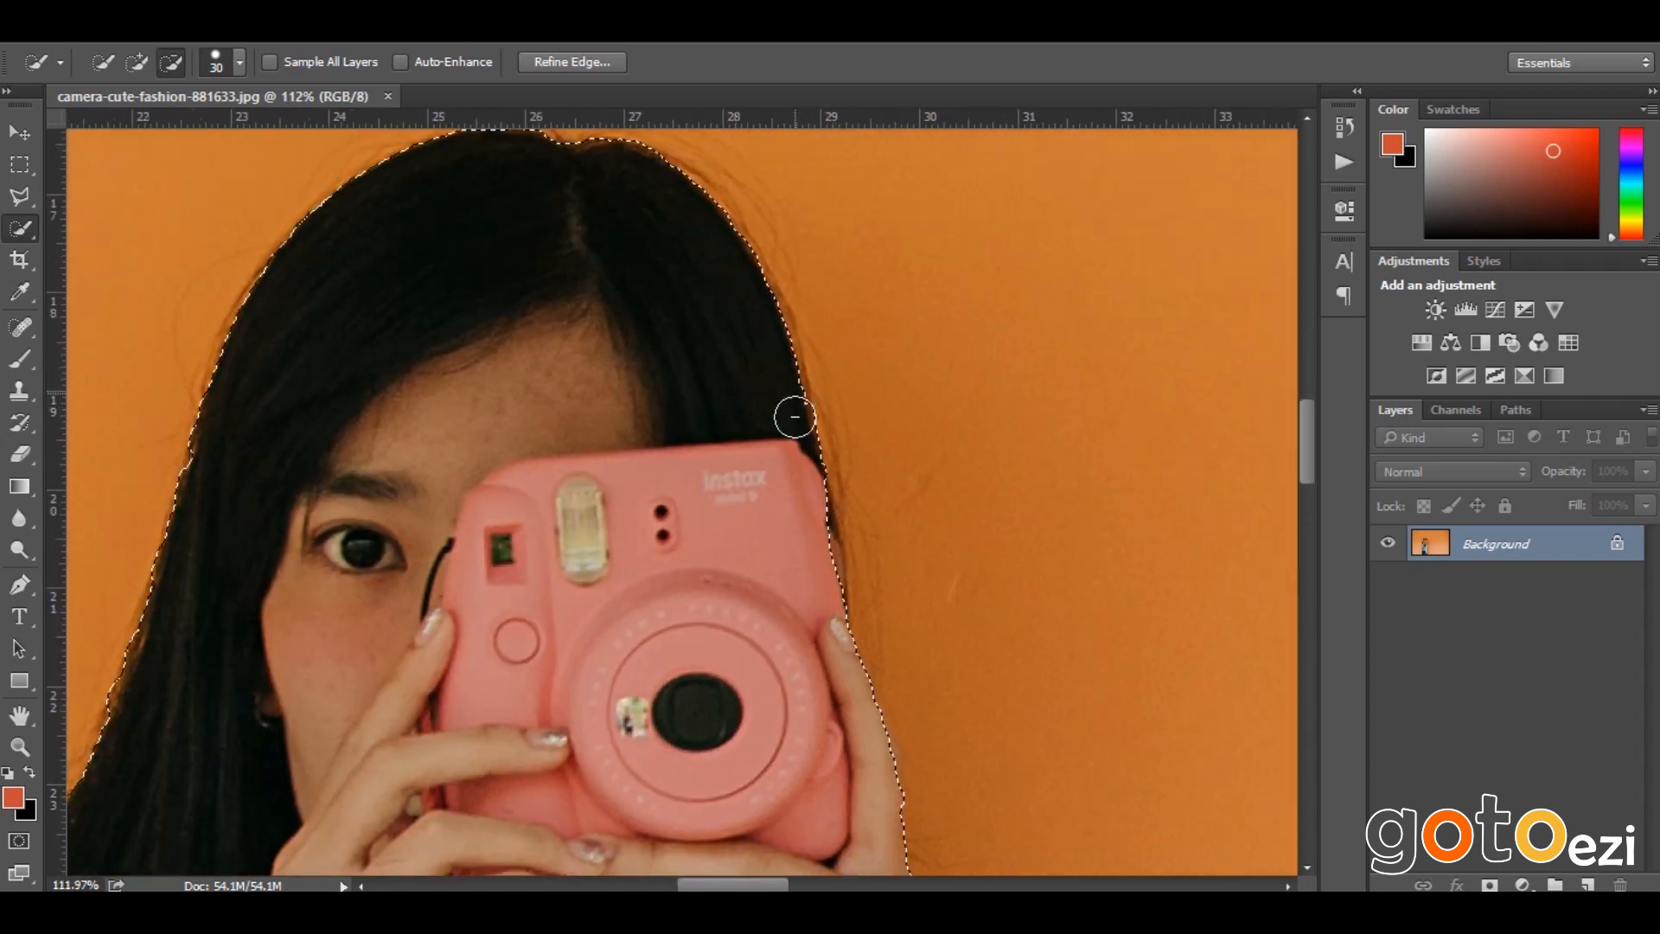
scroll(1003, 348, down, 1)
scroll(1004, 348, down, 15)
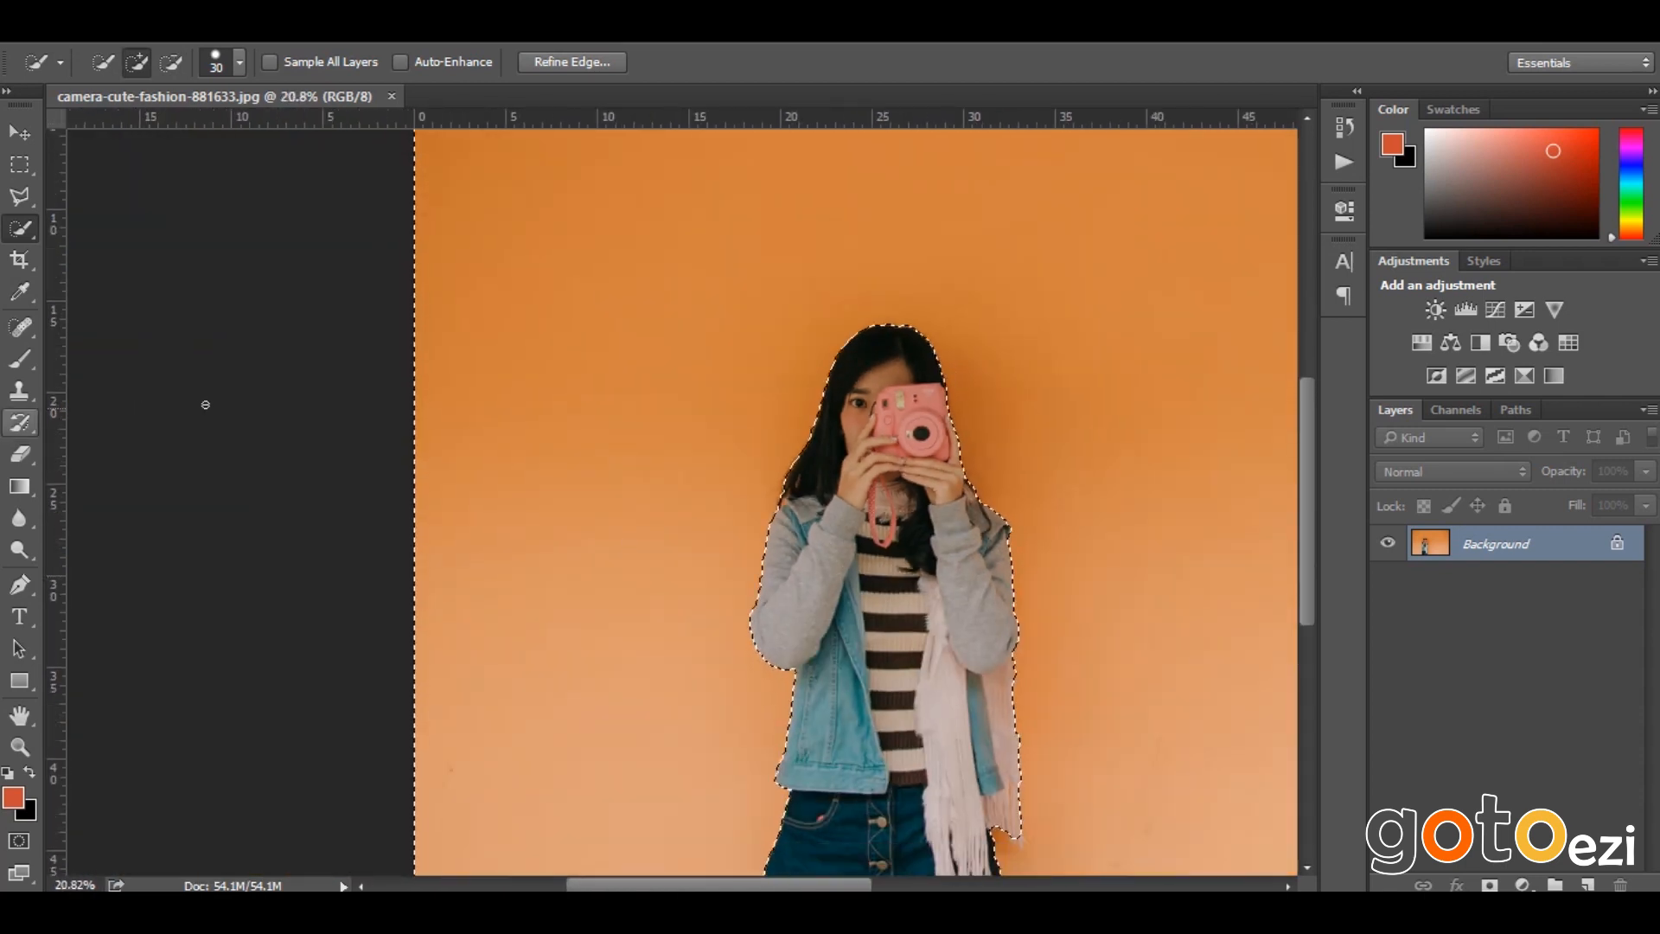
scroll(193, 401, down, 3)
key(shift+F6)
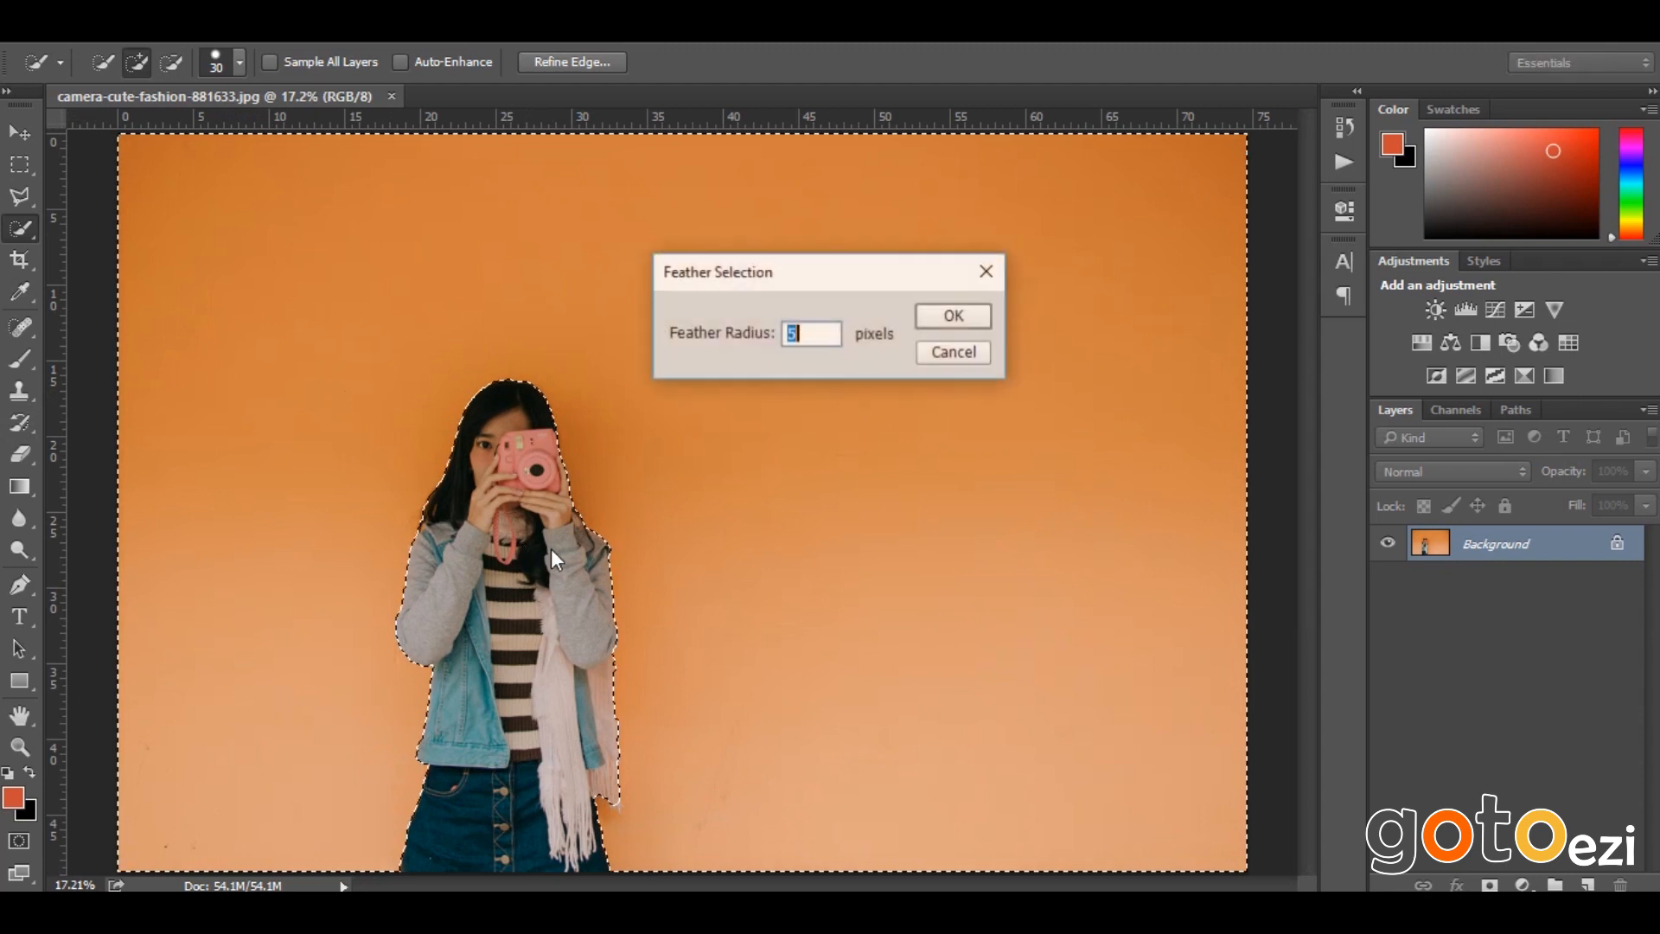
click(947, 313)
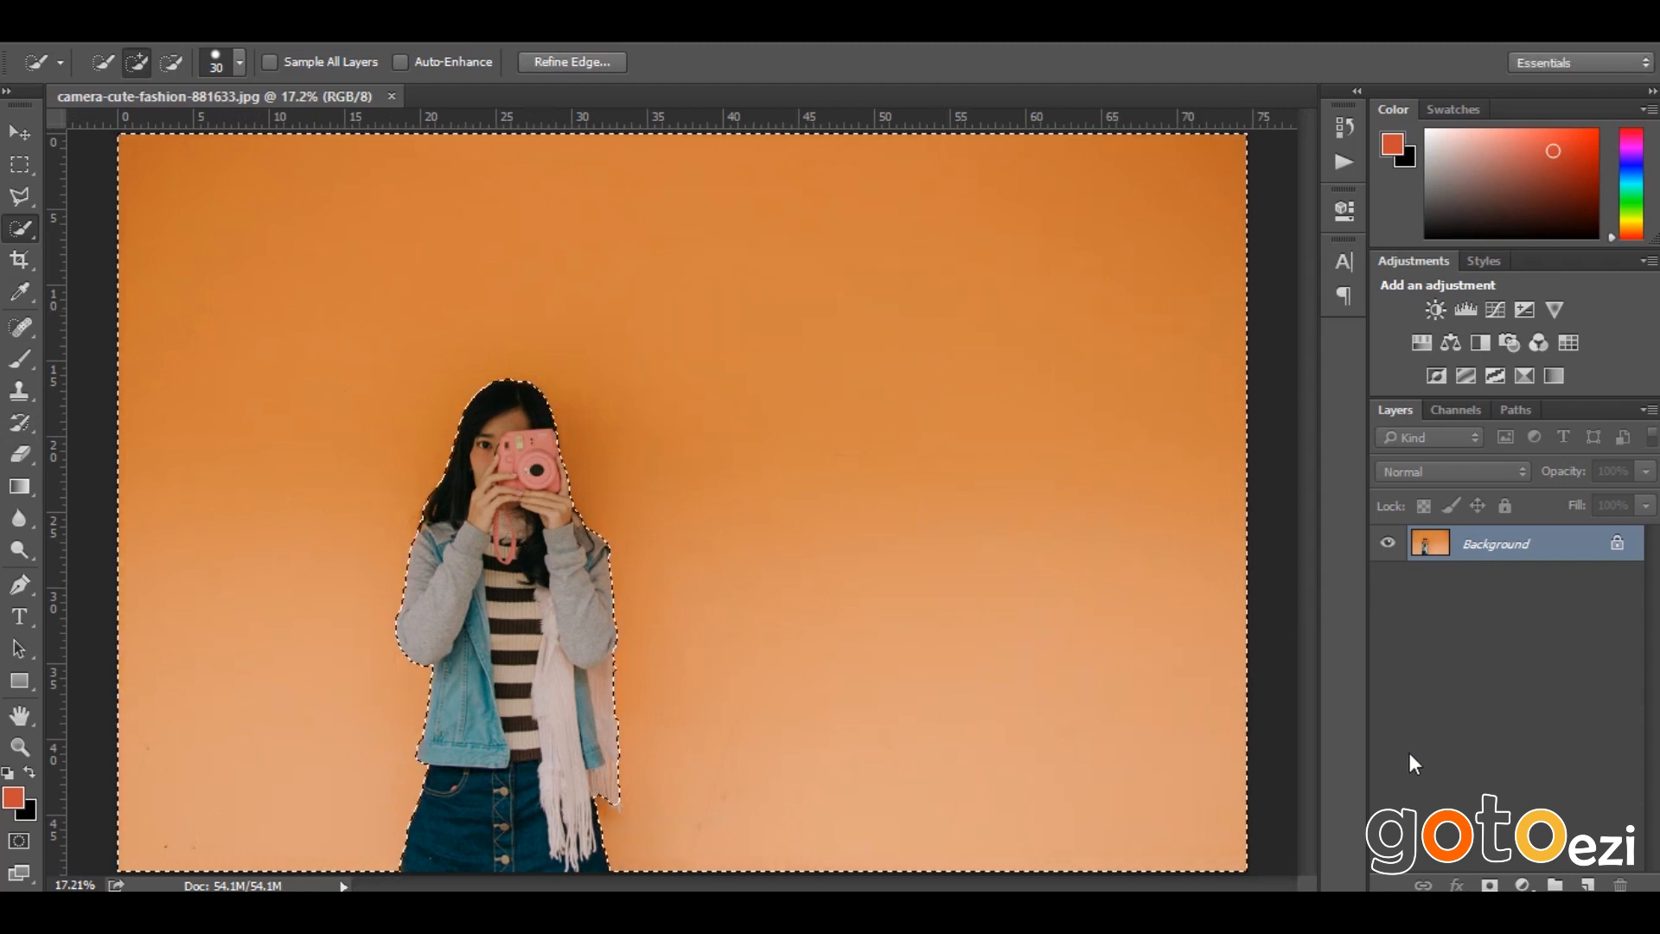
click(1487, 884)
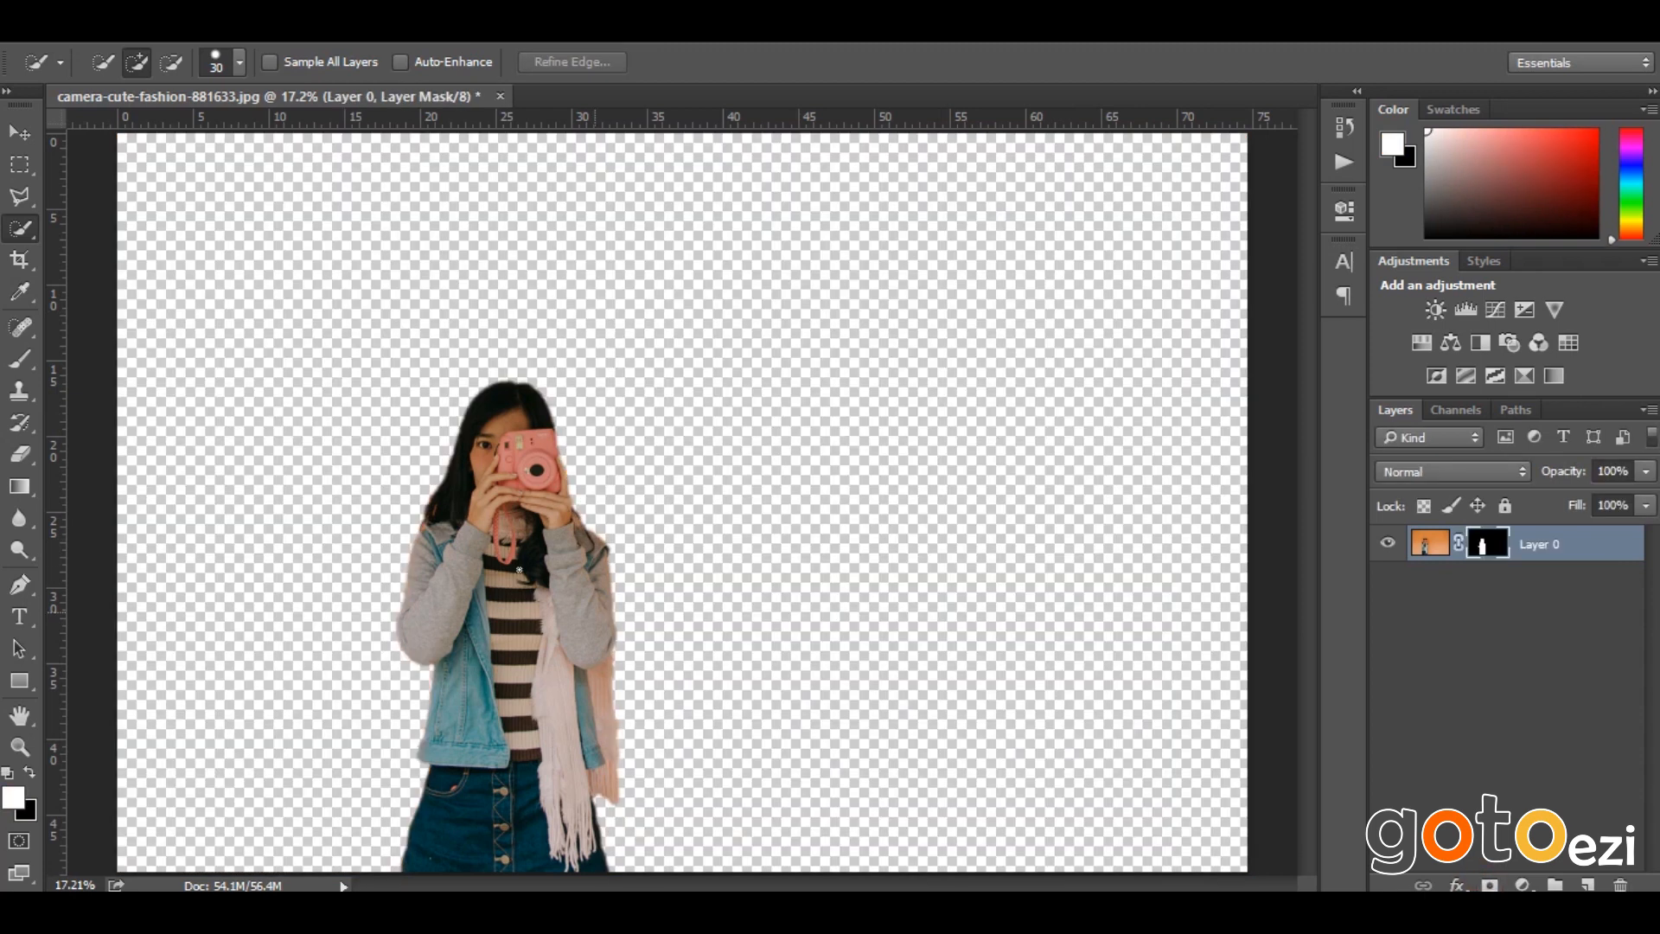
Move the cut-out woman rightward to just past the middle of the canvas
scroll(741, 340, down, 2)
click(21, 135)
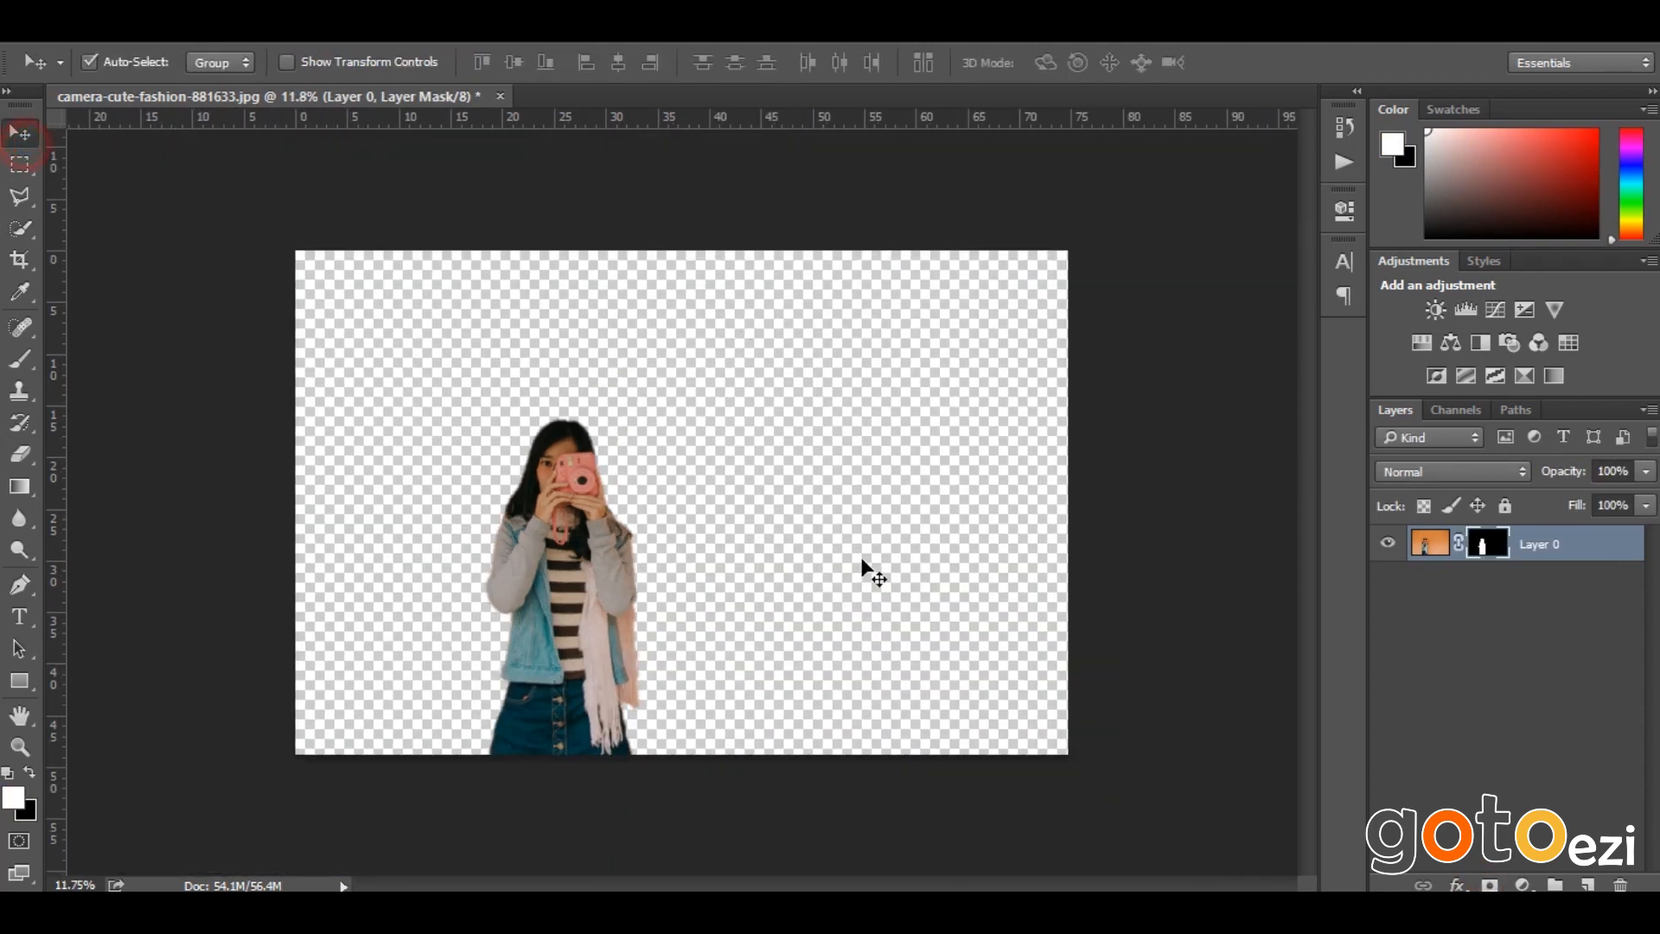
drag(674, 586, 850, 586)
Add a new layer beneath the woman and fill it with white (ffffff) as the background color
click(1588, 884)
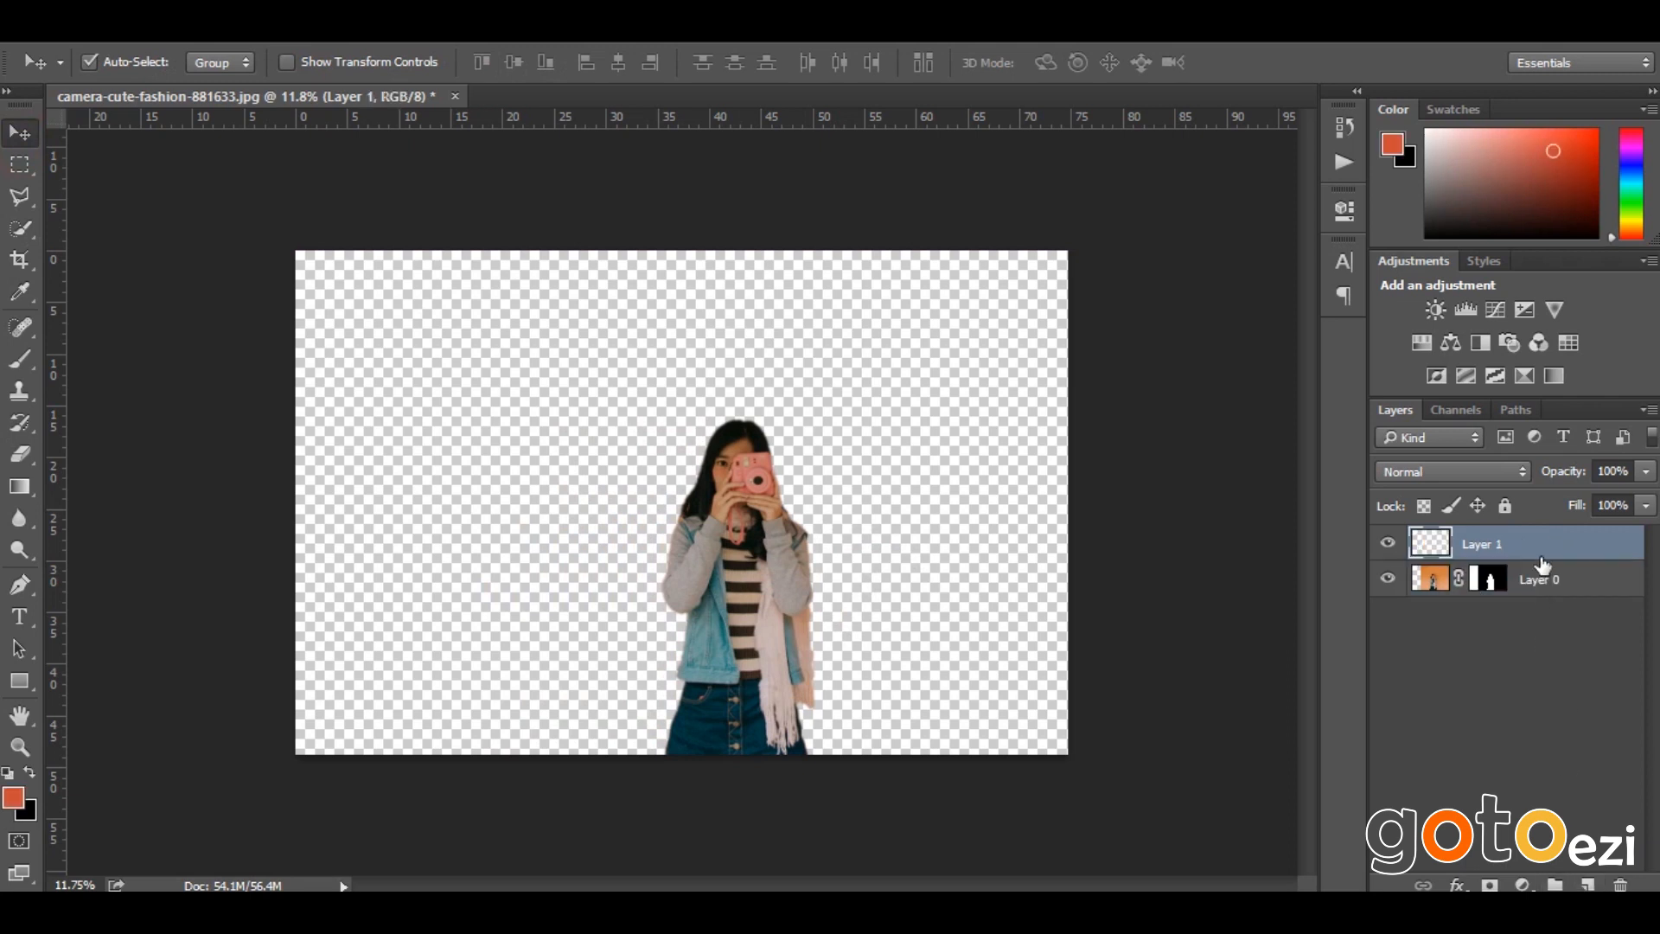
drag(1550, 585, 1529, 595)
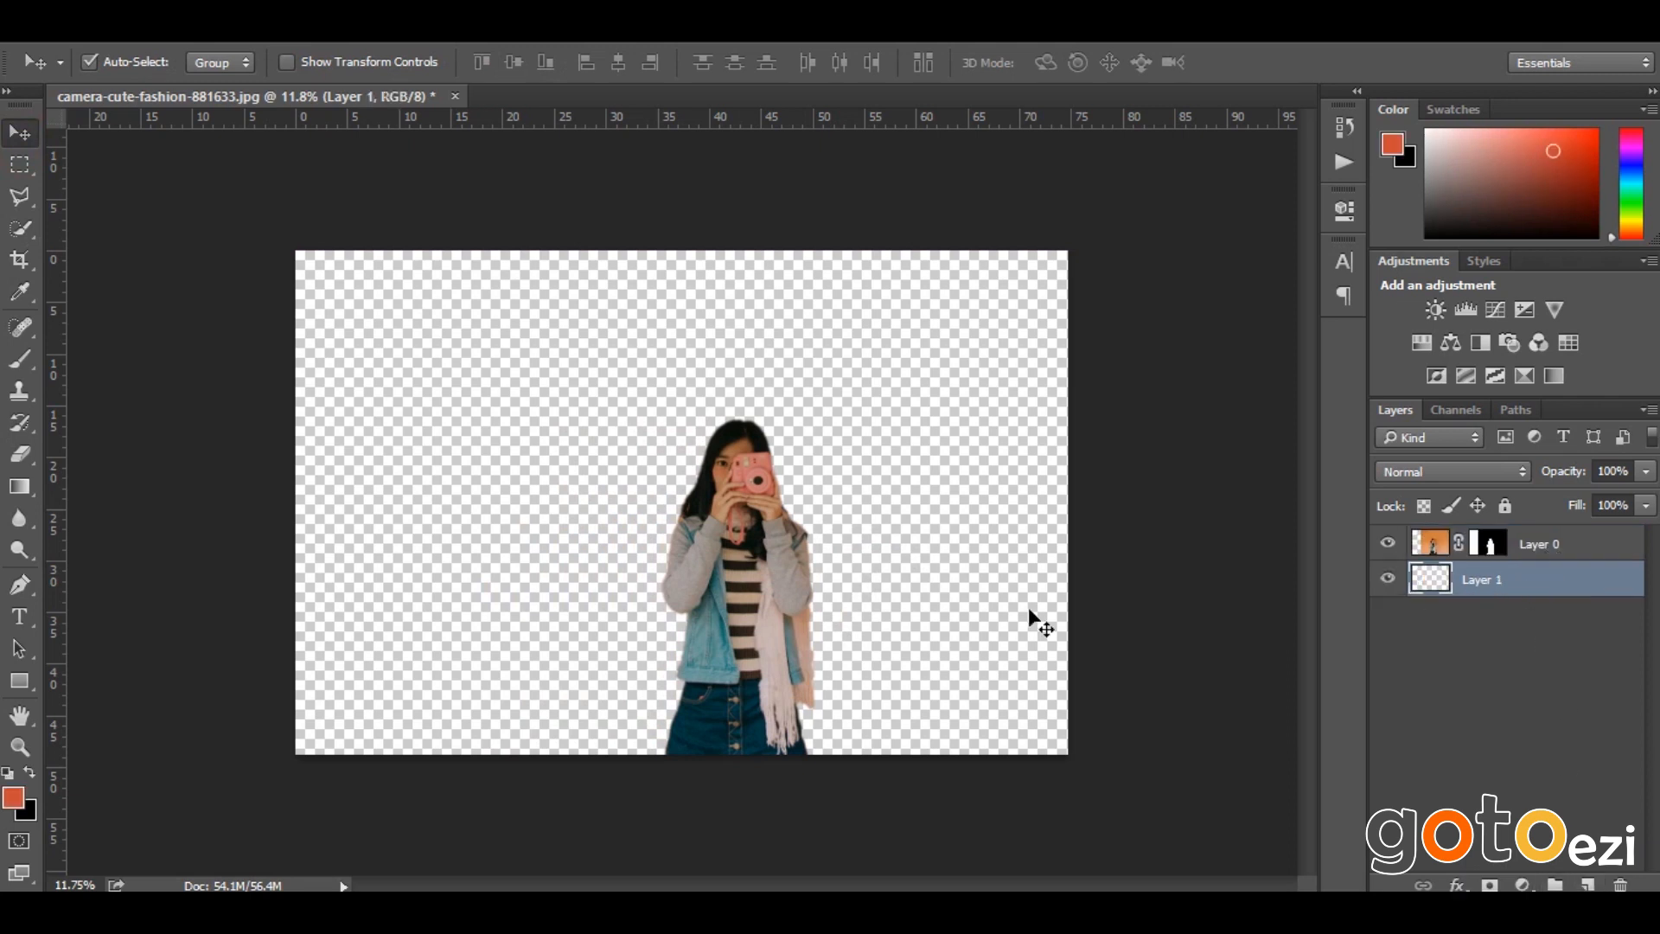
click(33, 811)
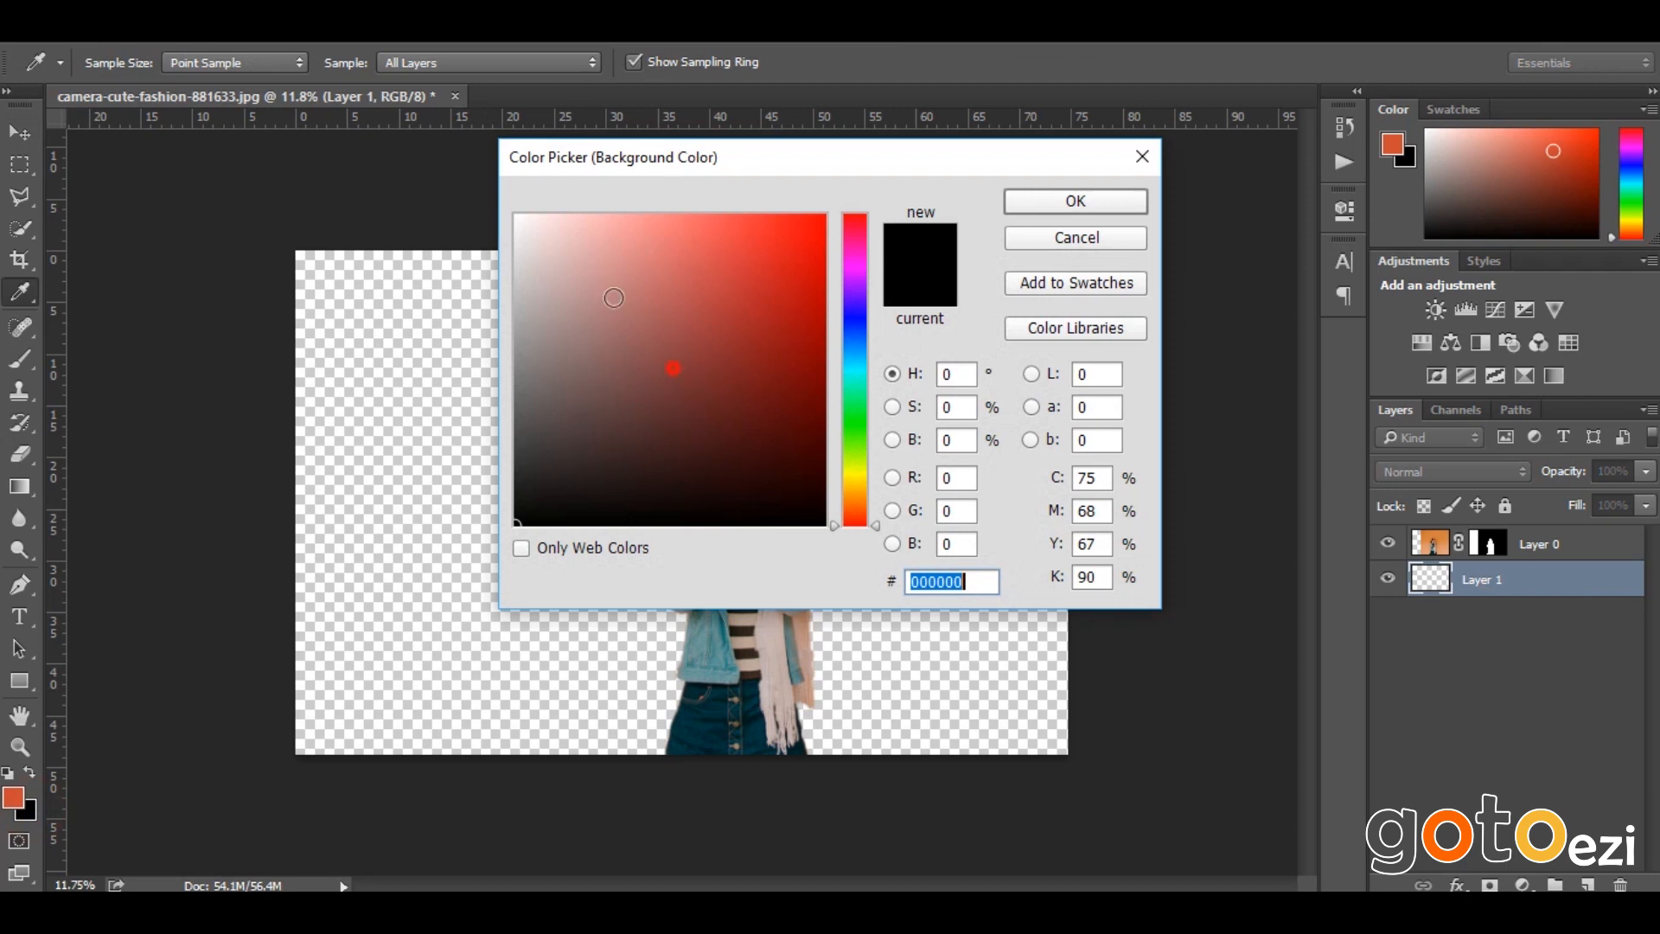
text(ffffff)
click(1088, 209)
key(v)
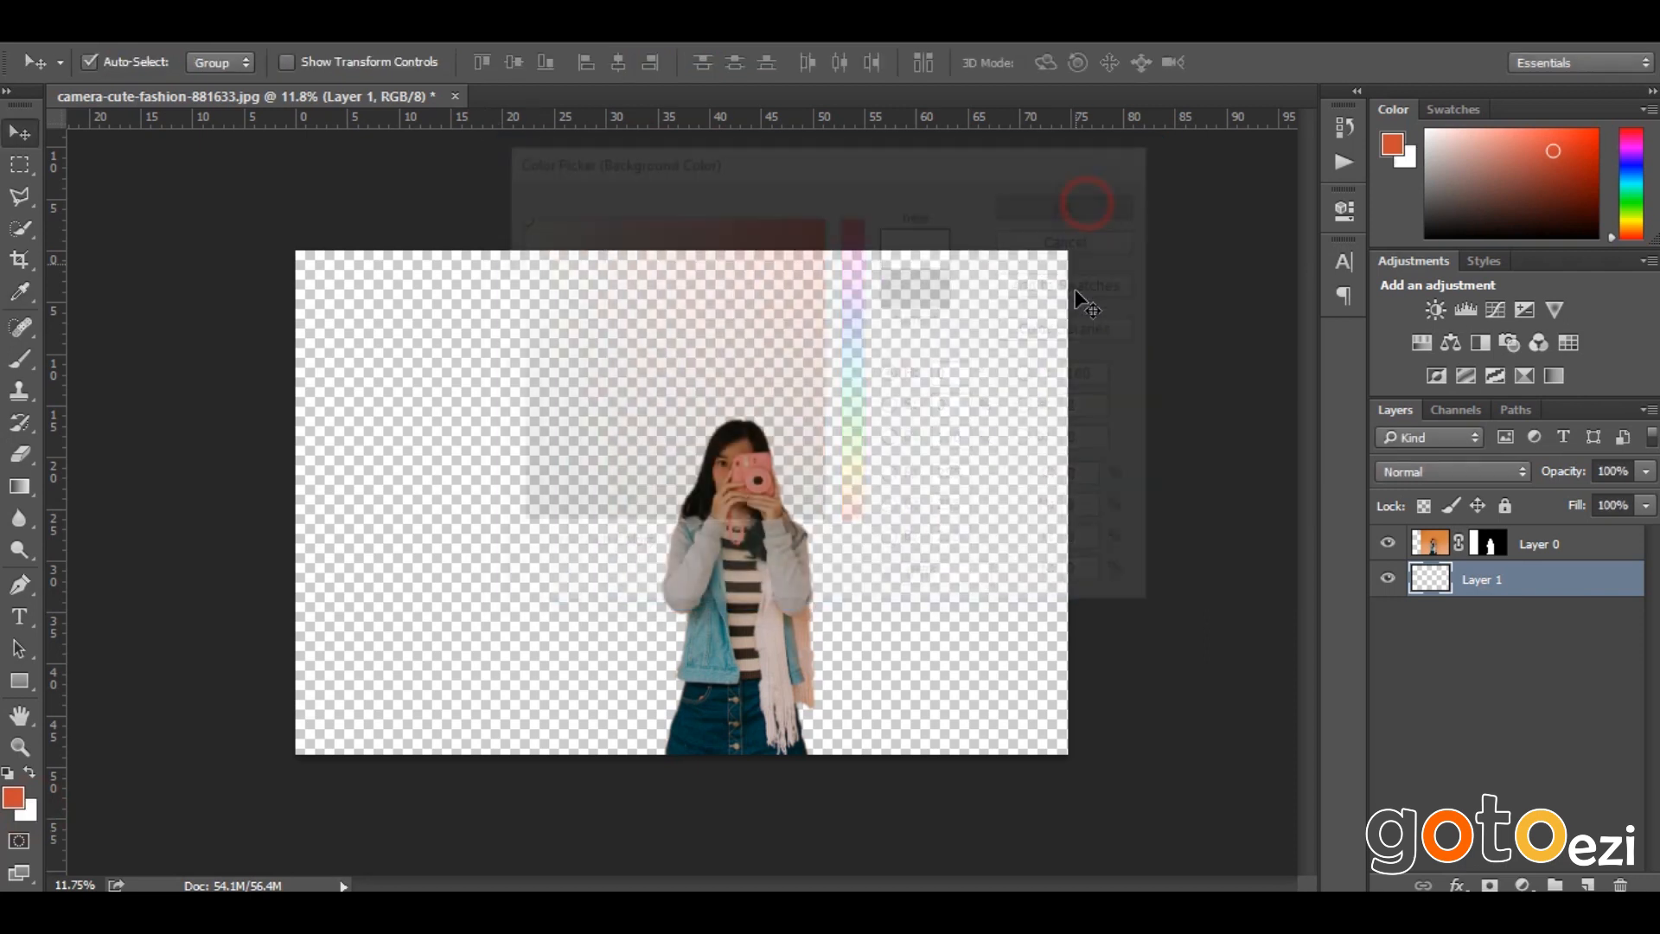
key(ctrl+BackSpace)
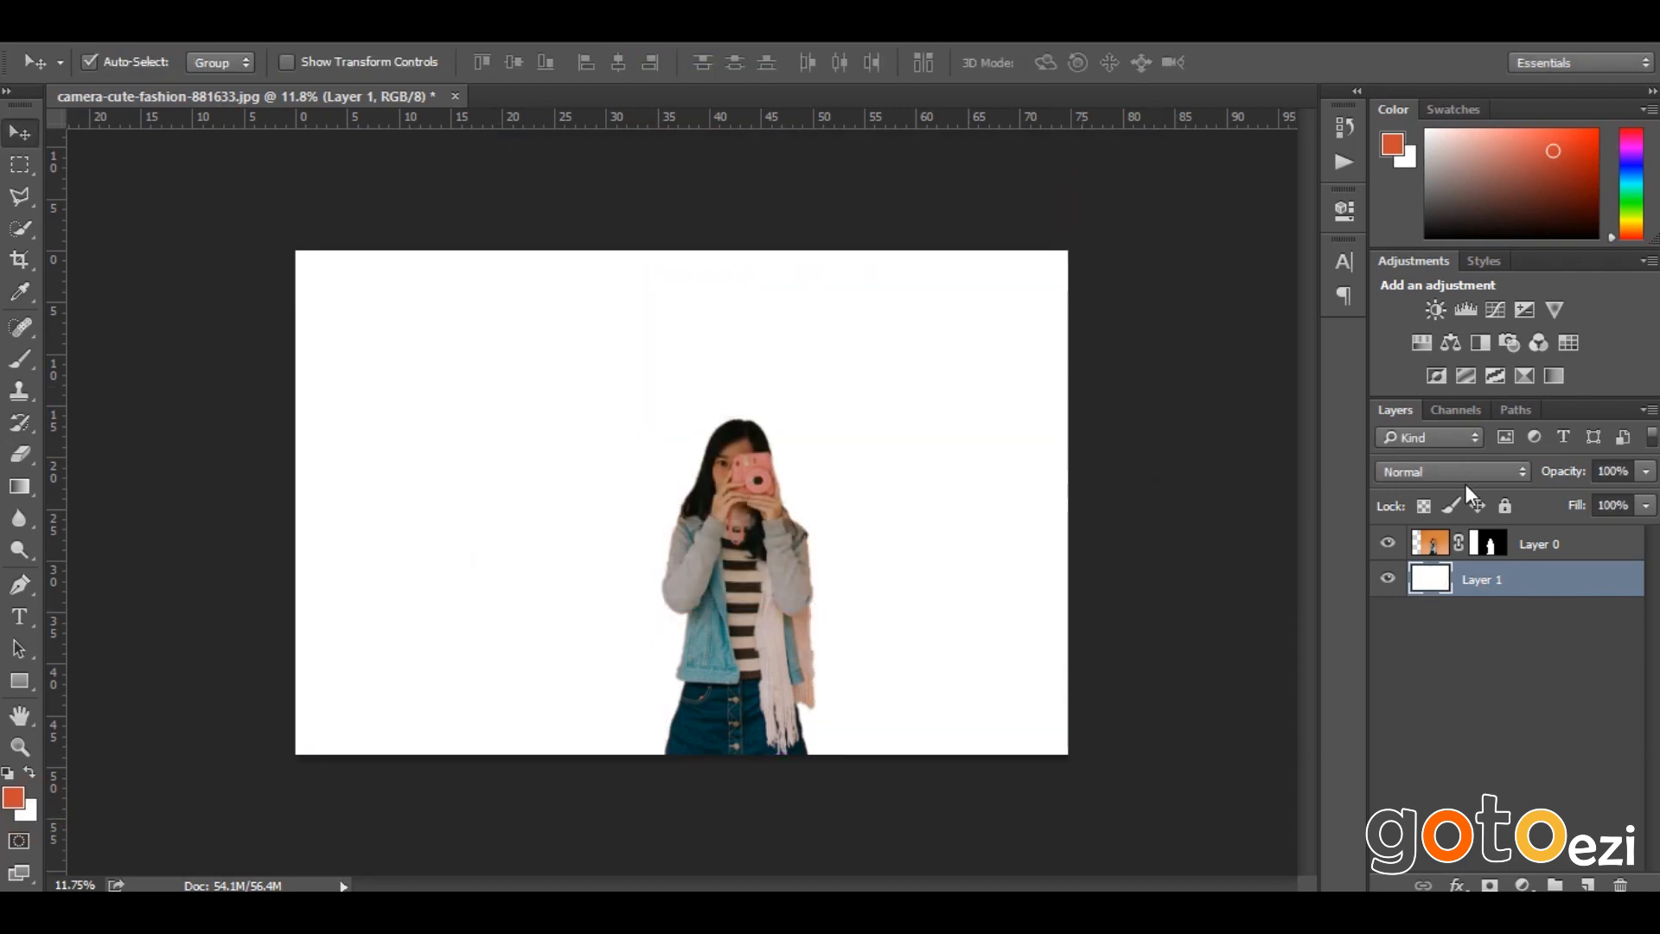
Apply a reversed radial black-to-white Gradient Overlay at 12% opacity to the white background layer
double_click(1583, 592)
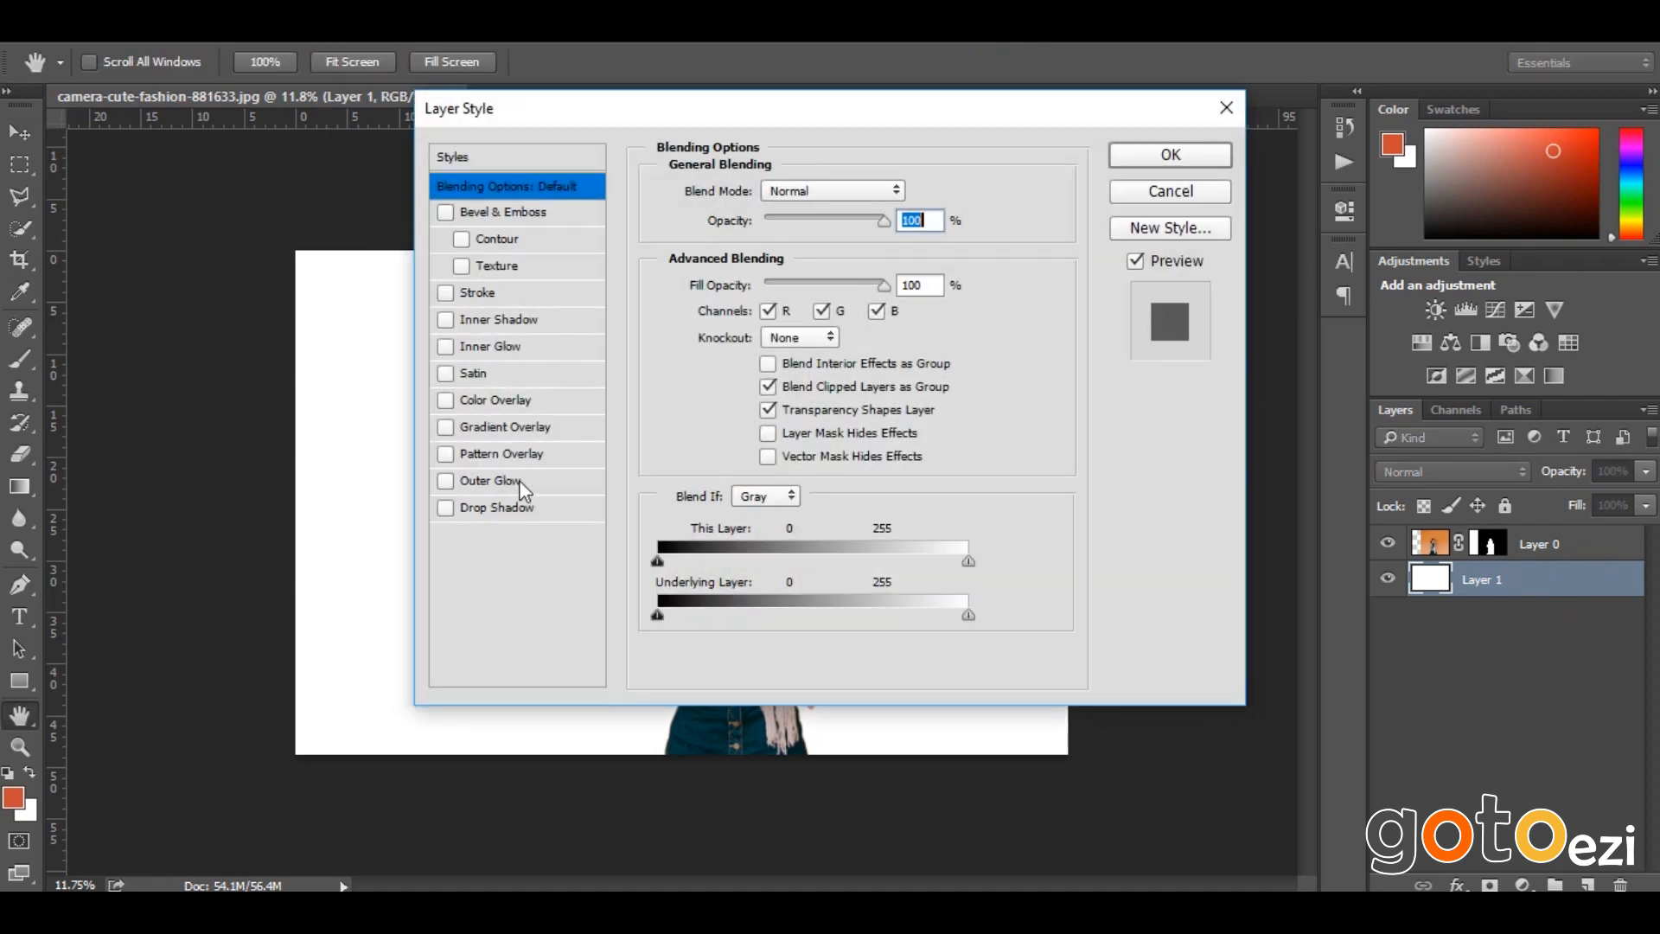
click(507, 429)
drag(660, 121, 1328, 208)
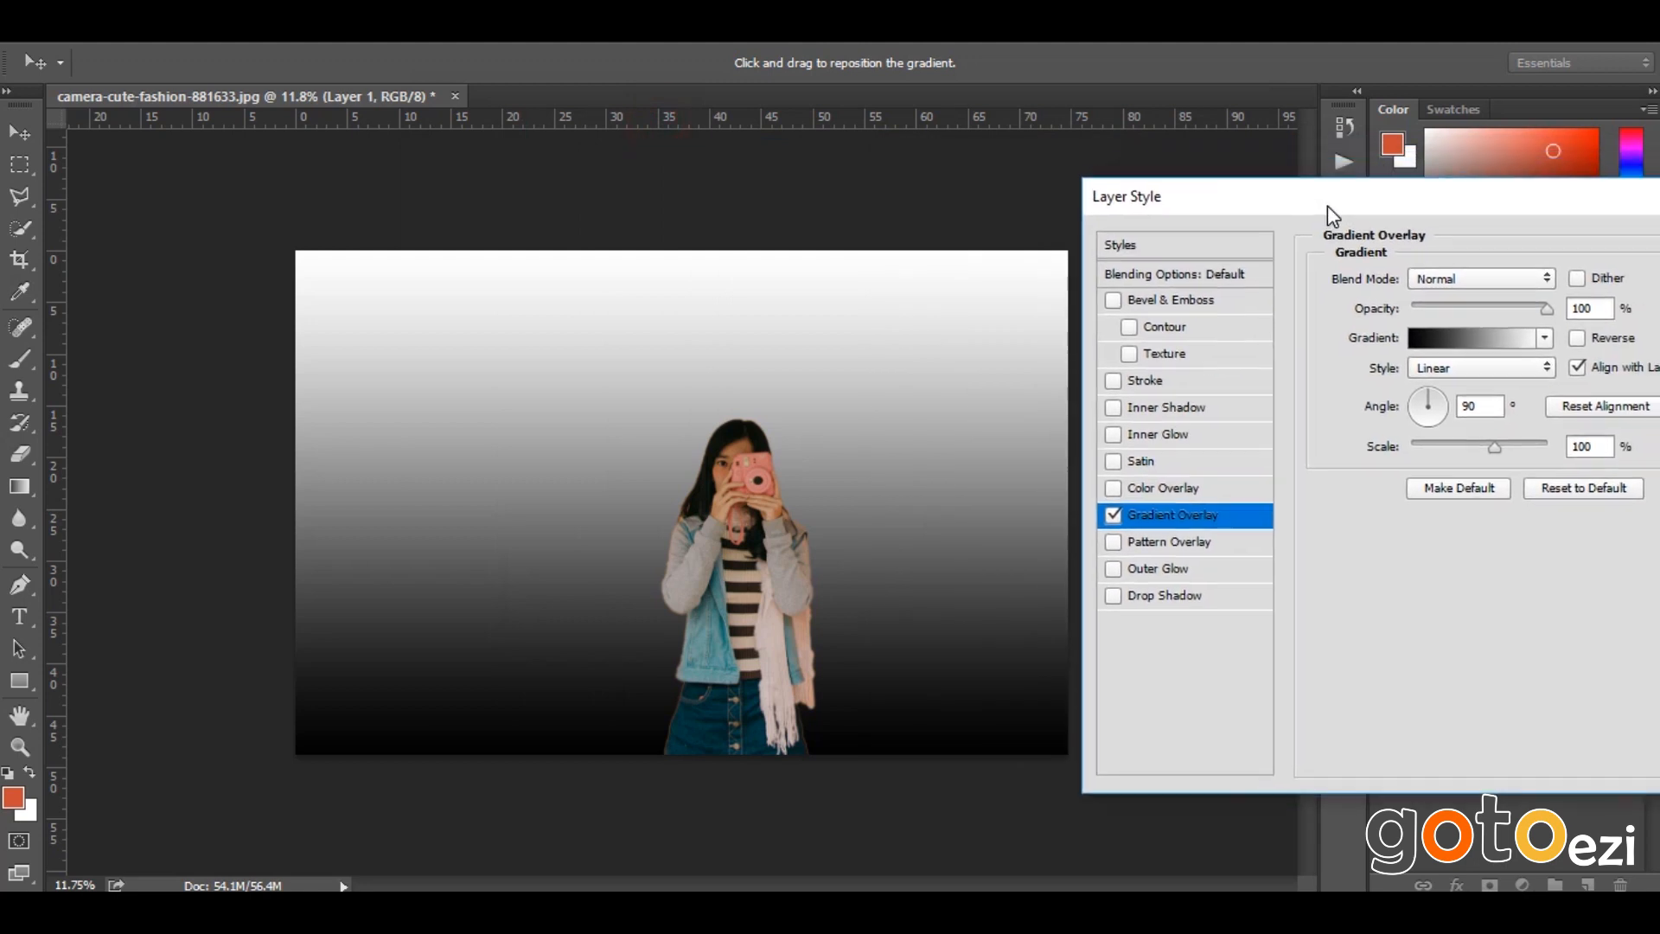
click(1455, 370)
click(1452, 399)
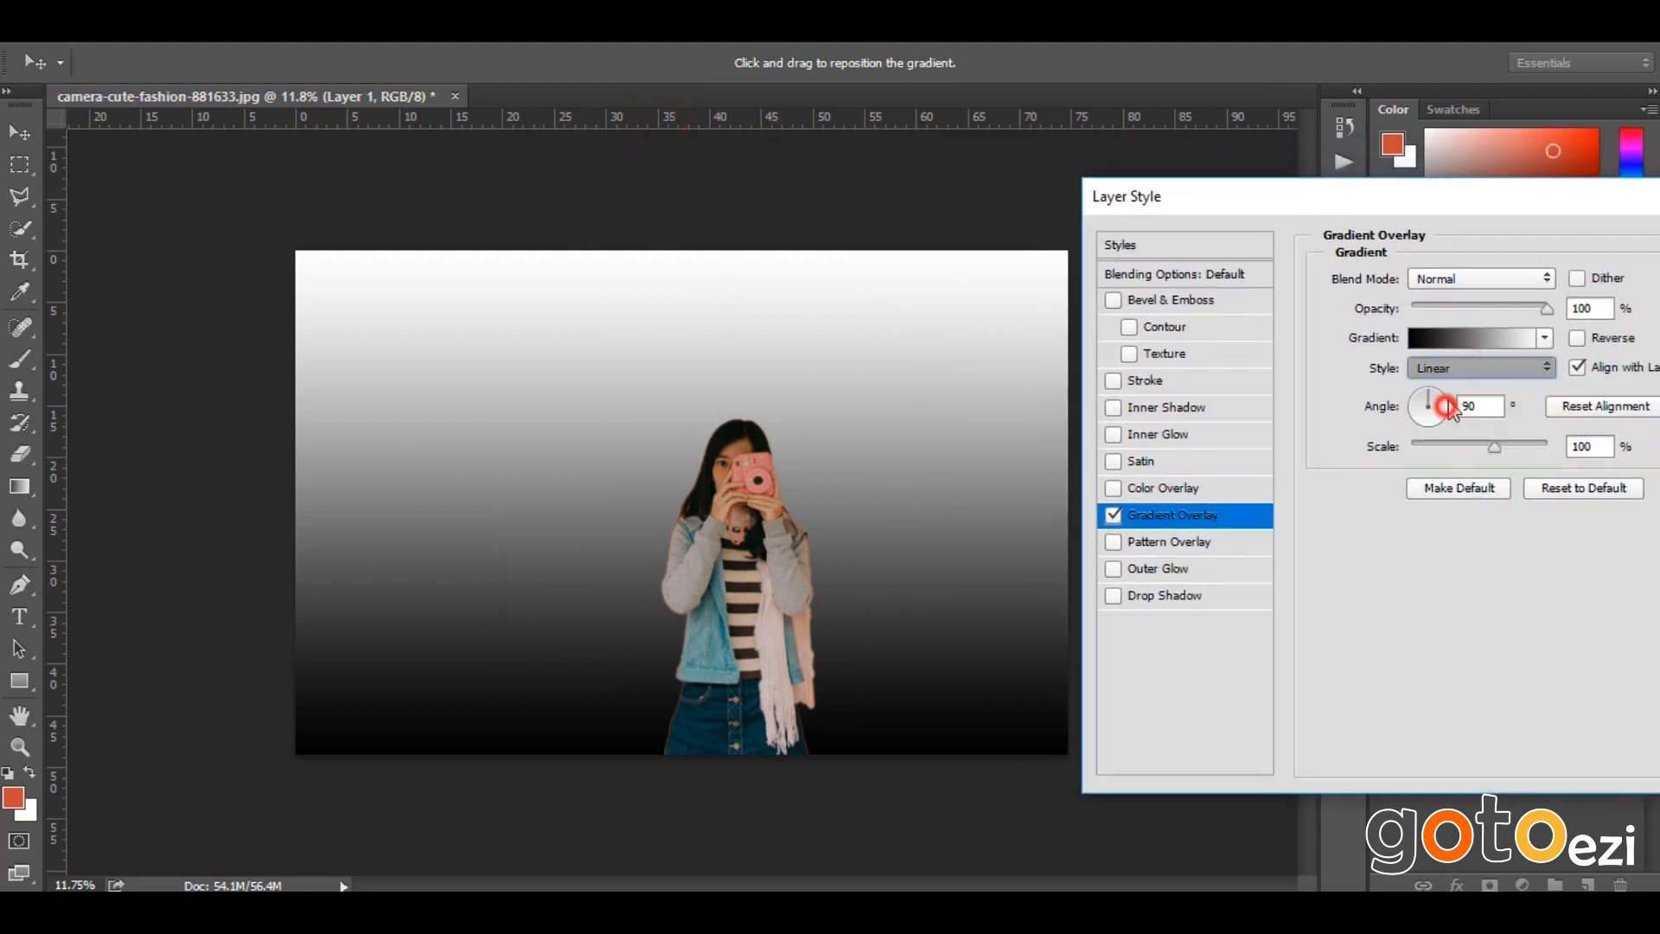
click(1579, 339)
drag(1550, 303, 1428, 308)
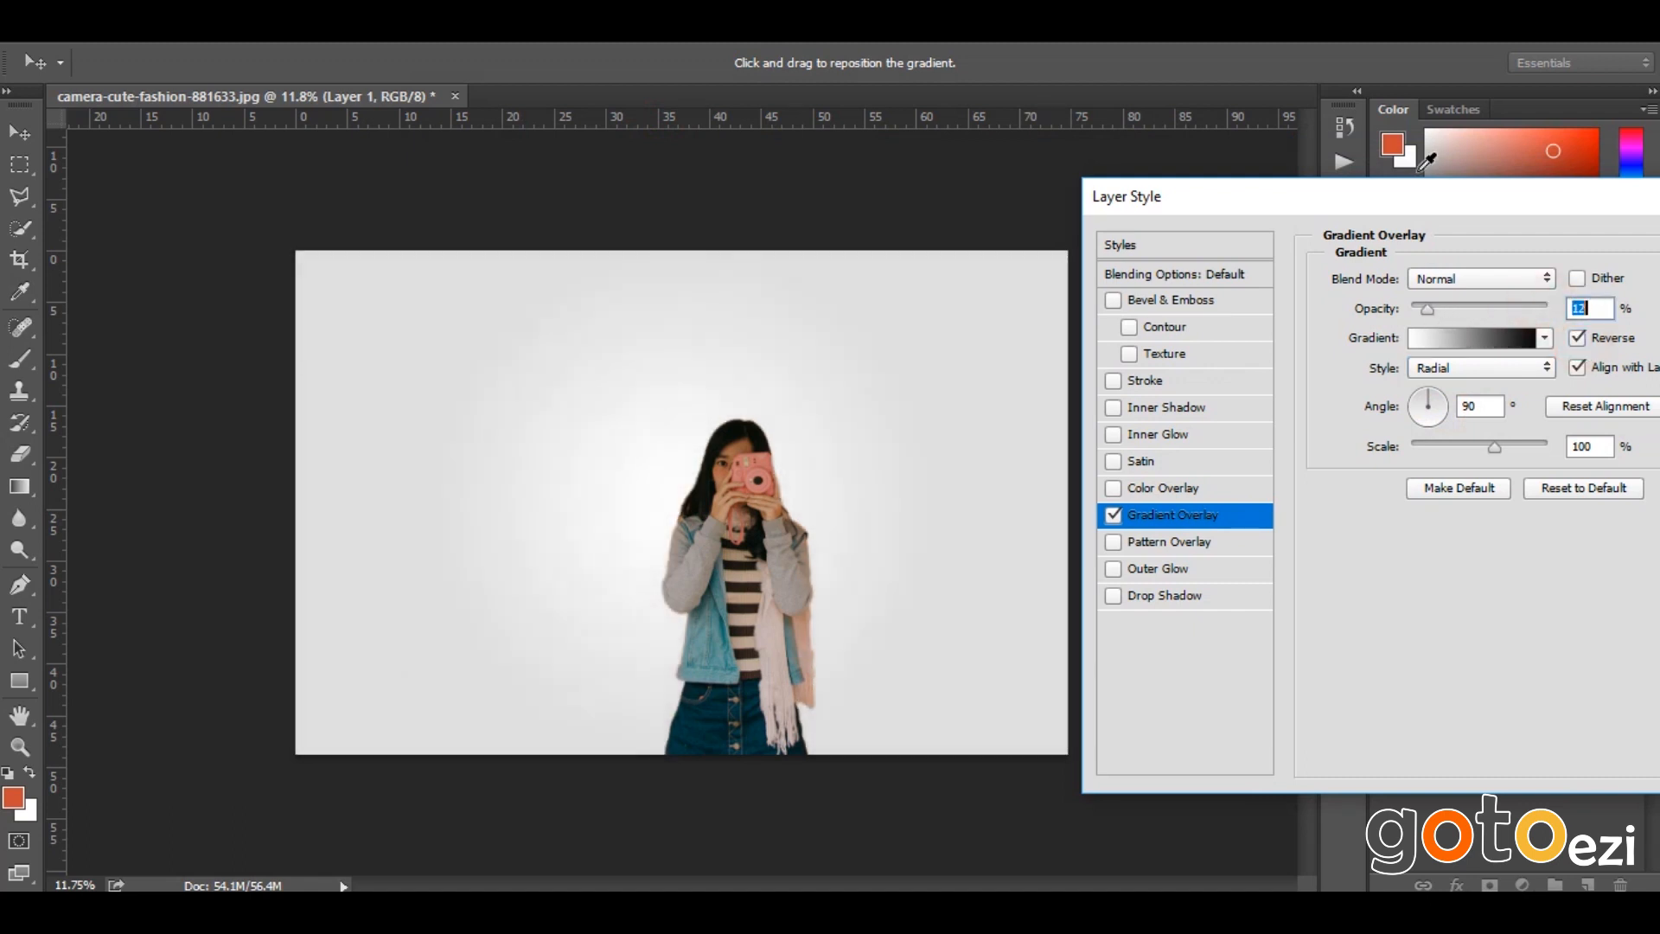
drag(1437, 198, 718, 233)
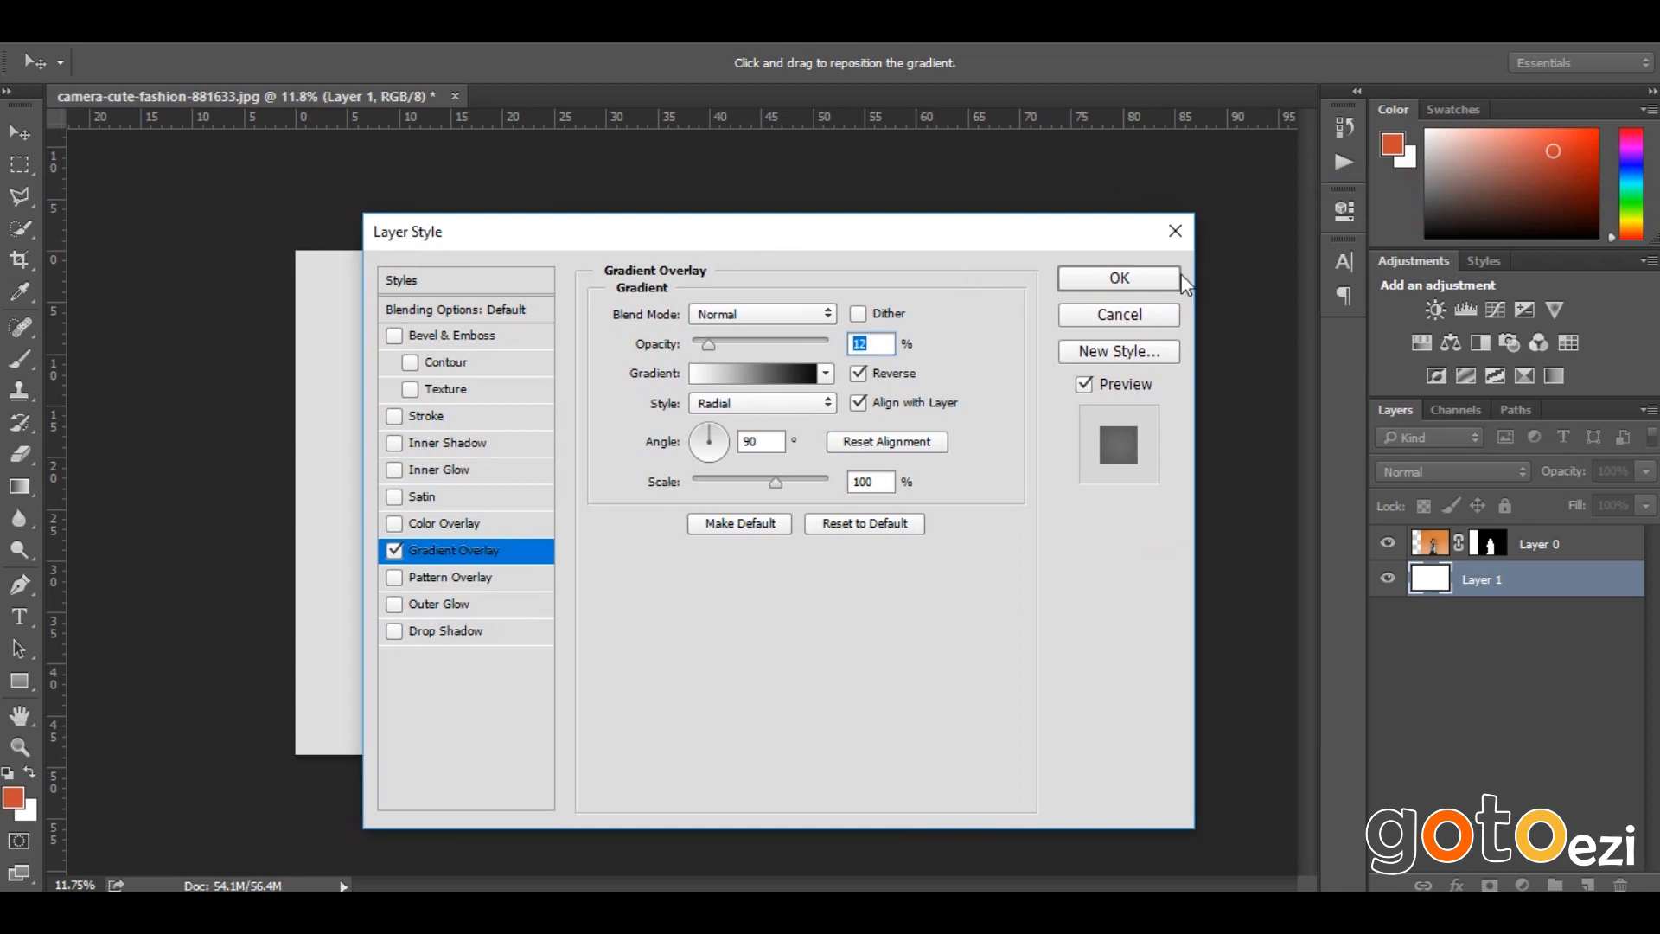
click(1147, 279)
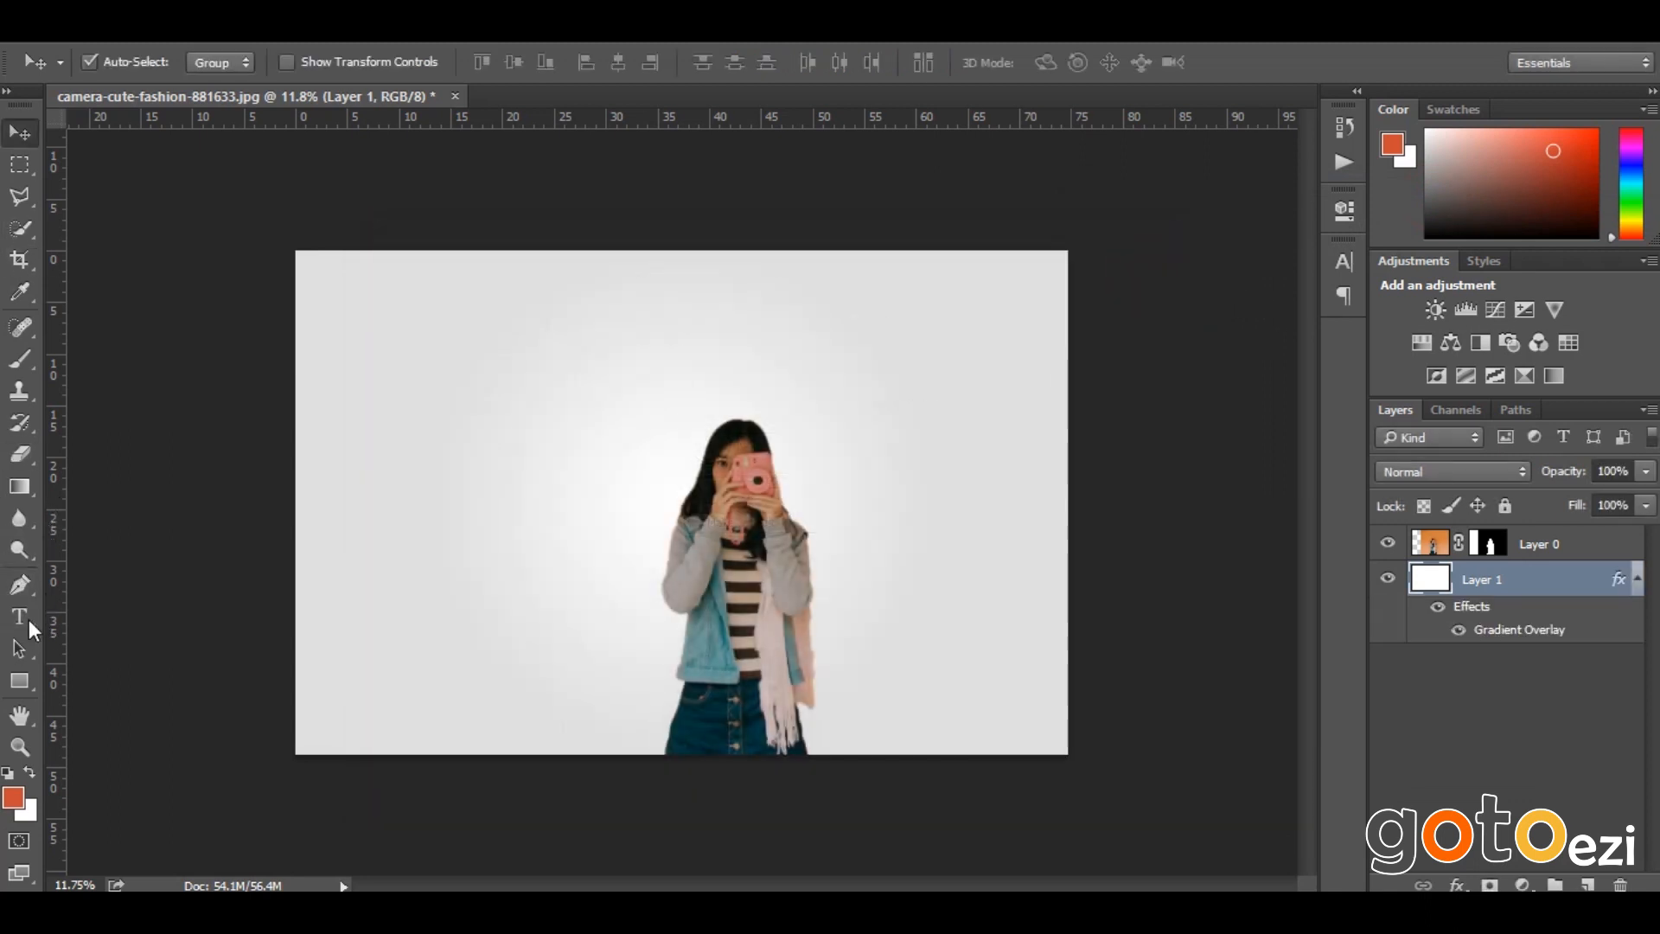
Start a vertical text line on the empty area beside the woman and set its size to 72 pt
click(21, 618)
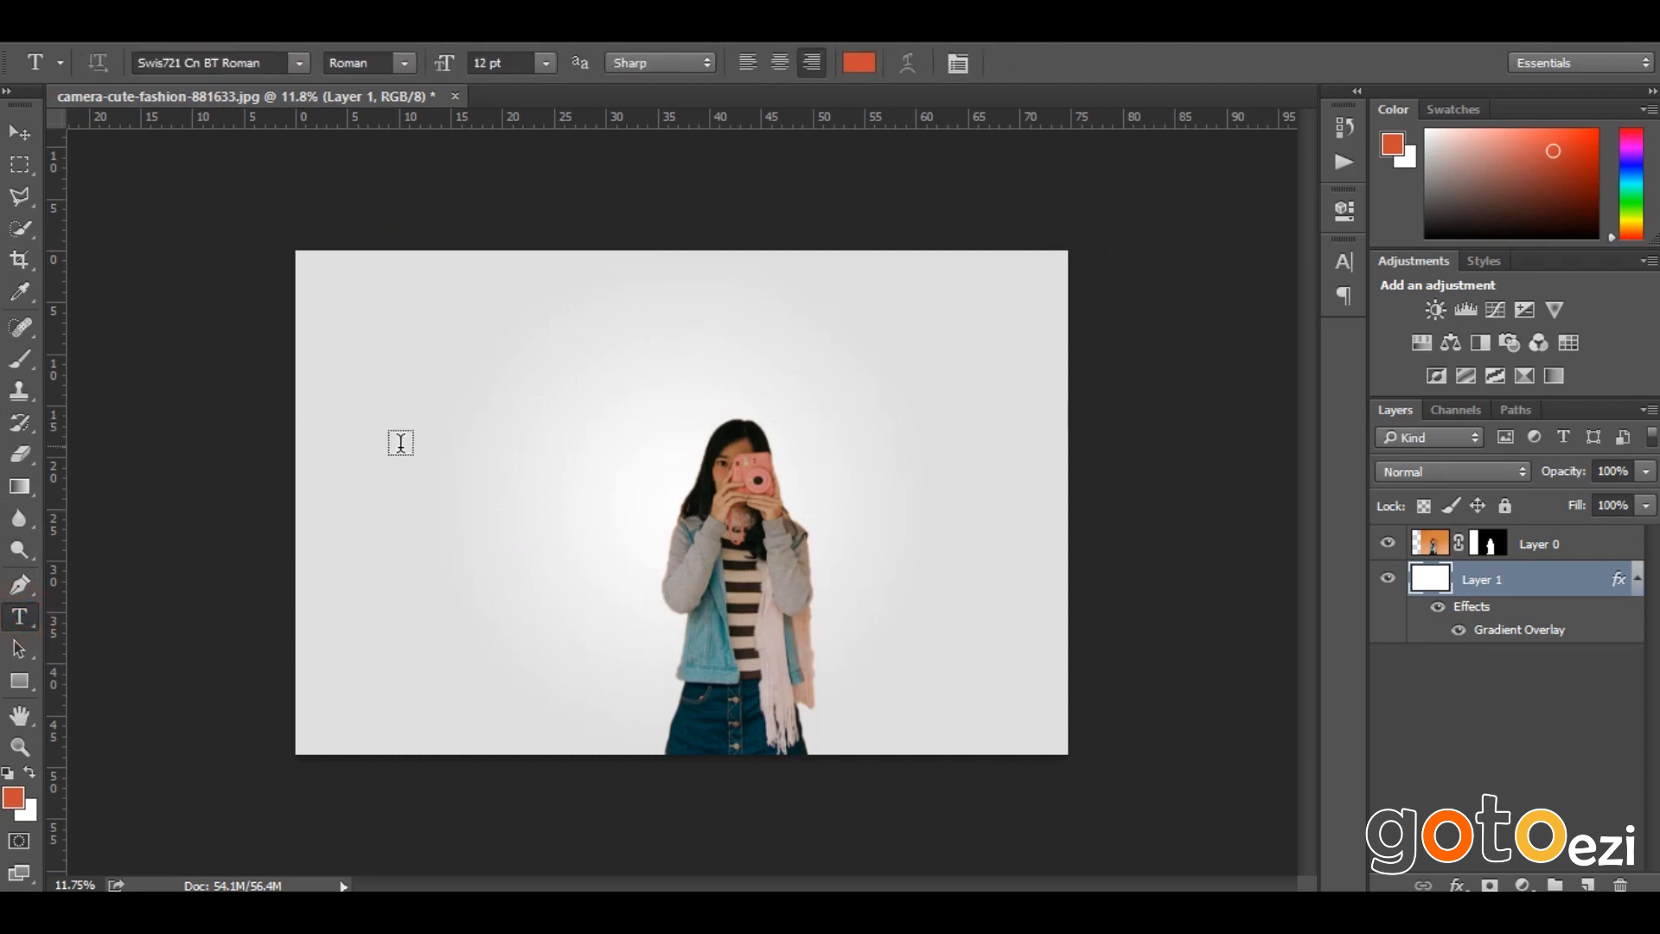
right_click(21, 618)
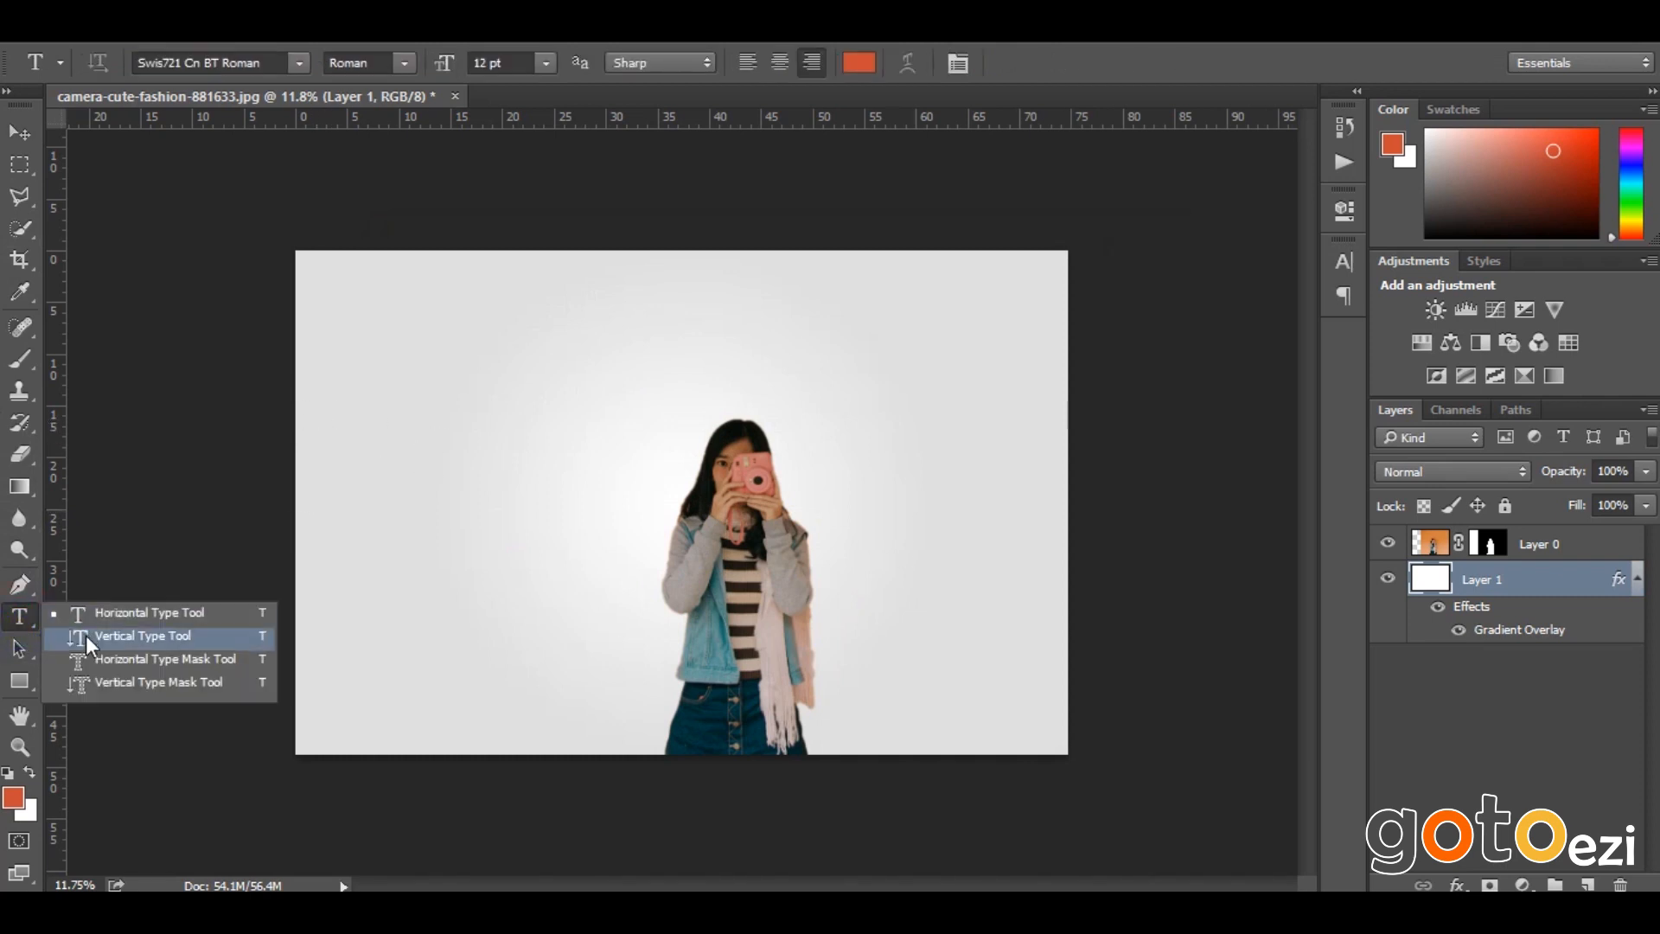
click(87, 638)
click(532, 470)
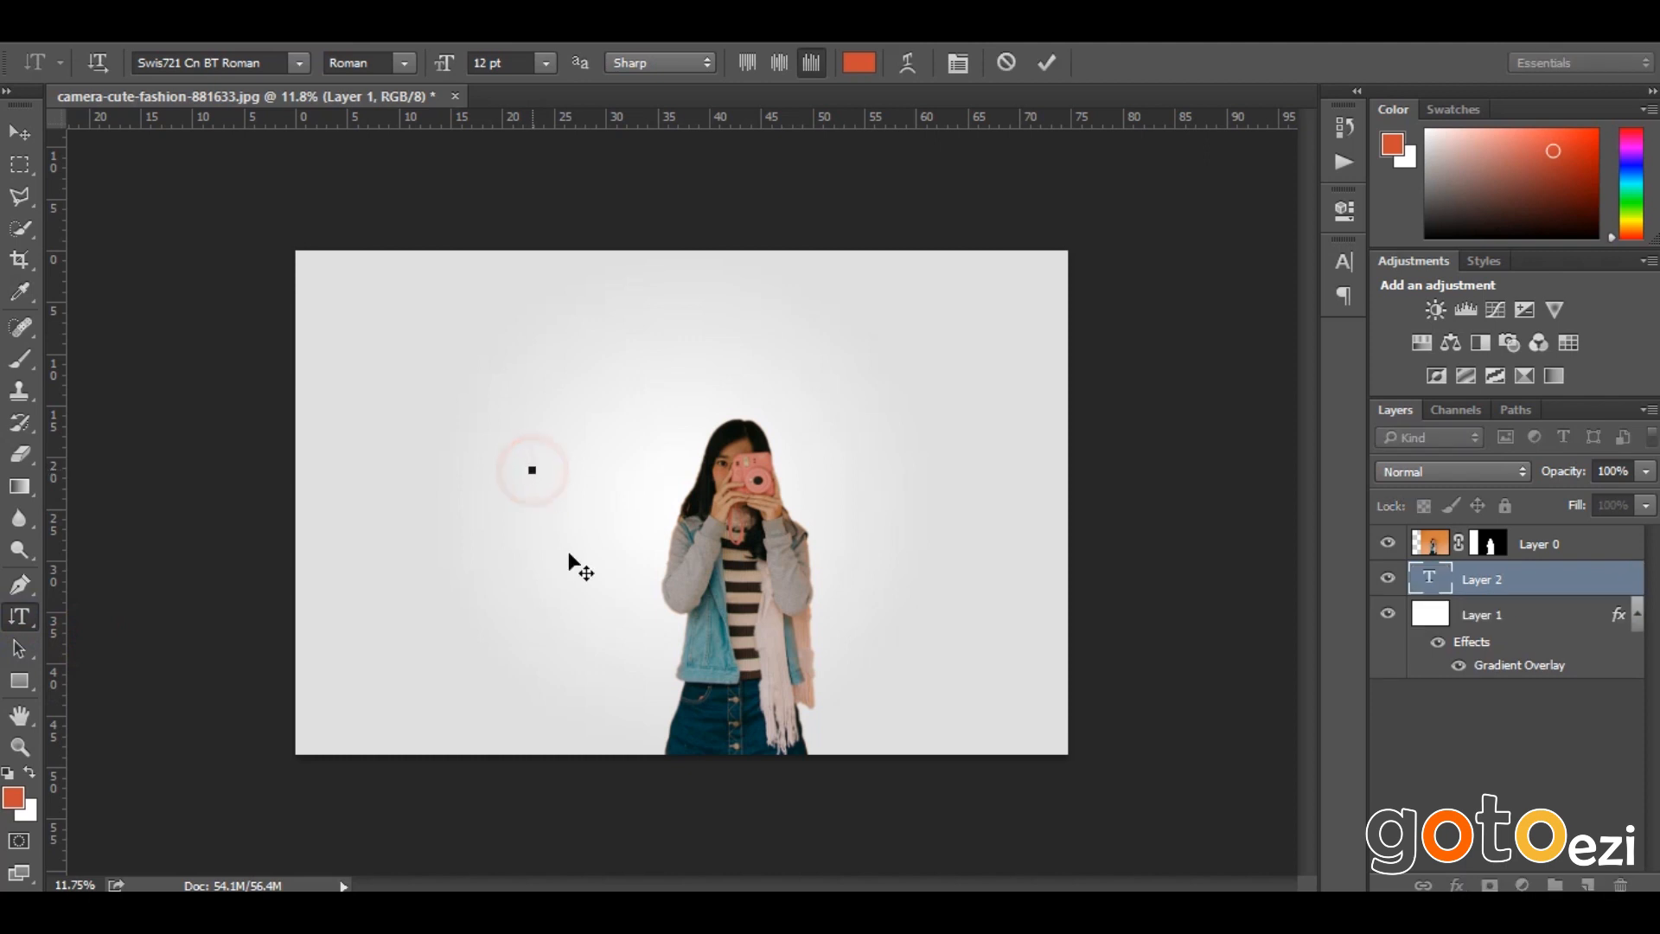
click(1343, 263)
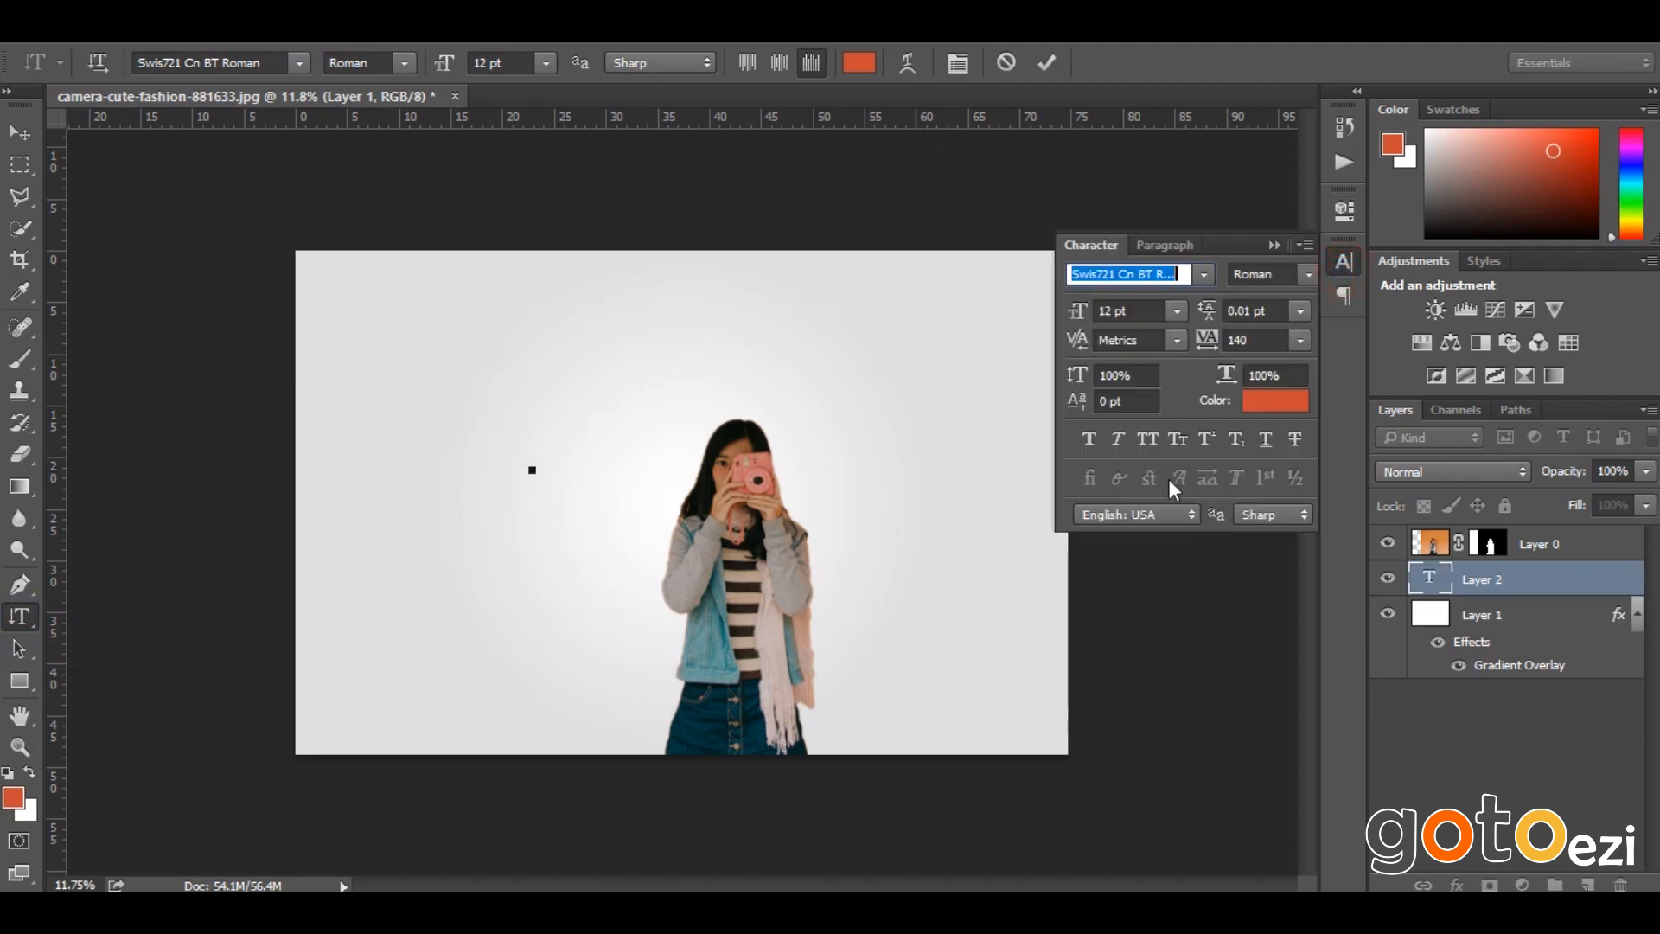
click(1176, 310)
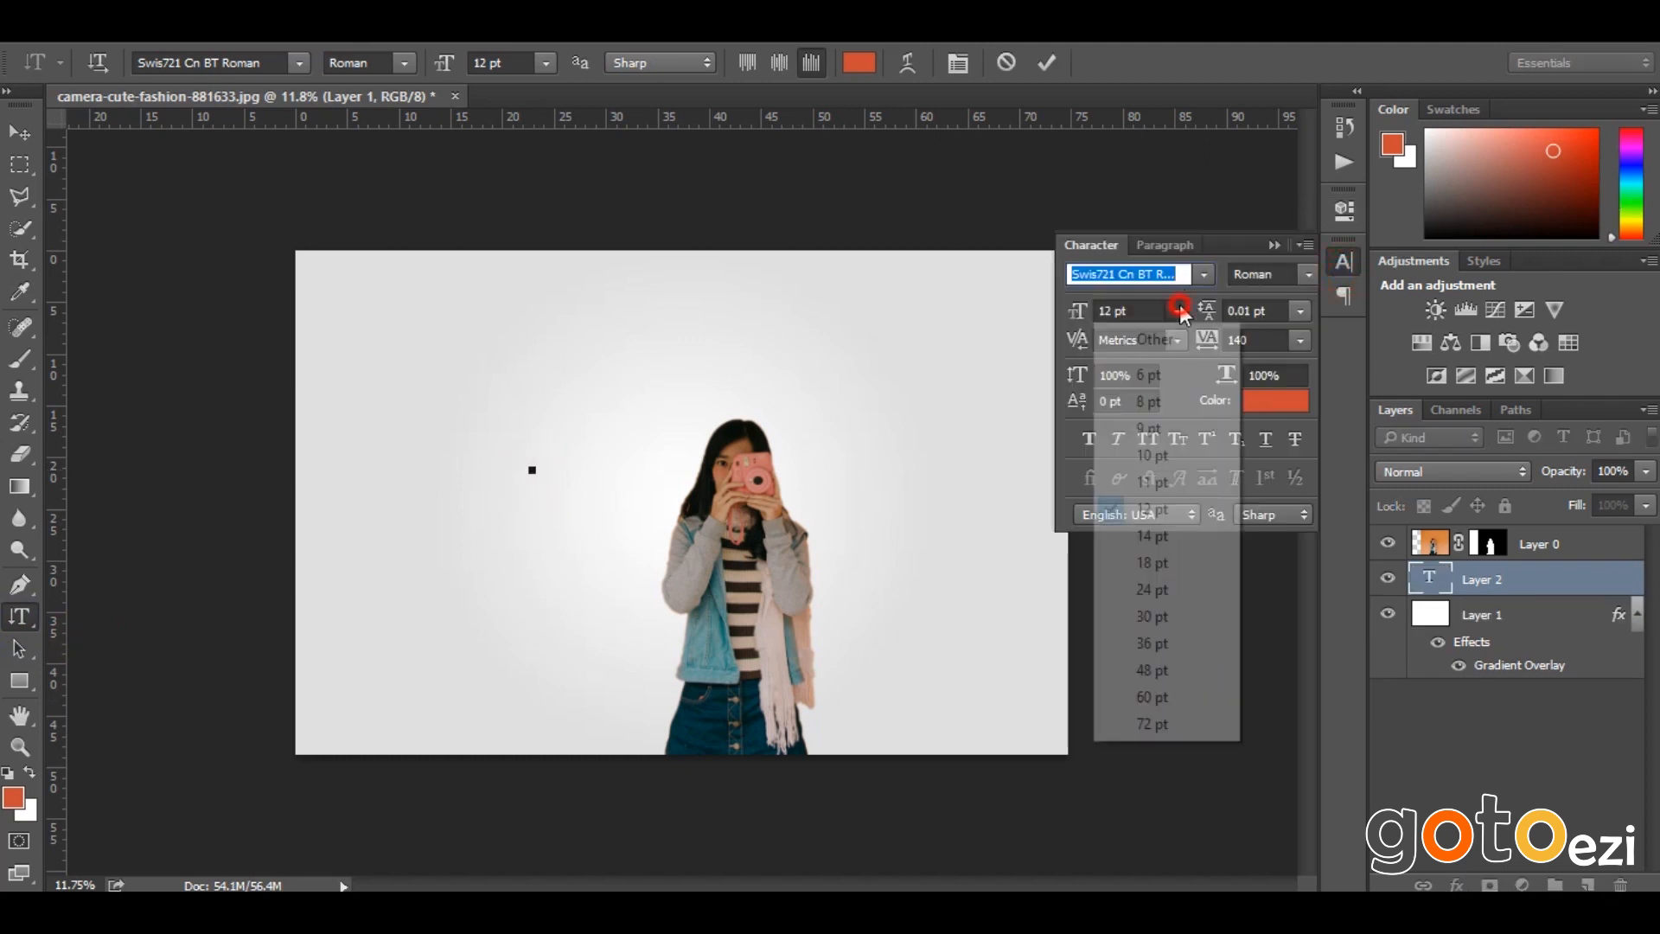
click(1125, 730)
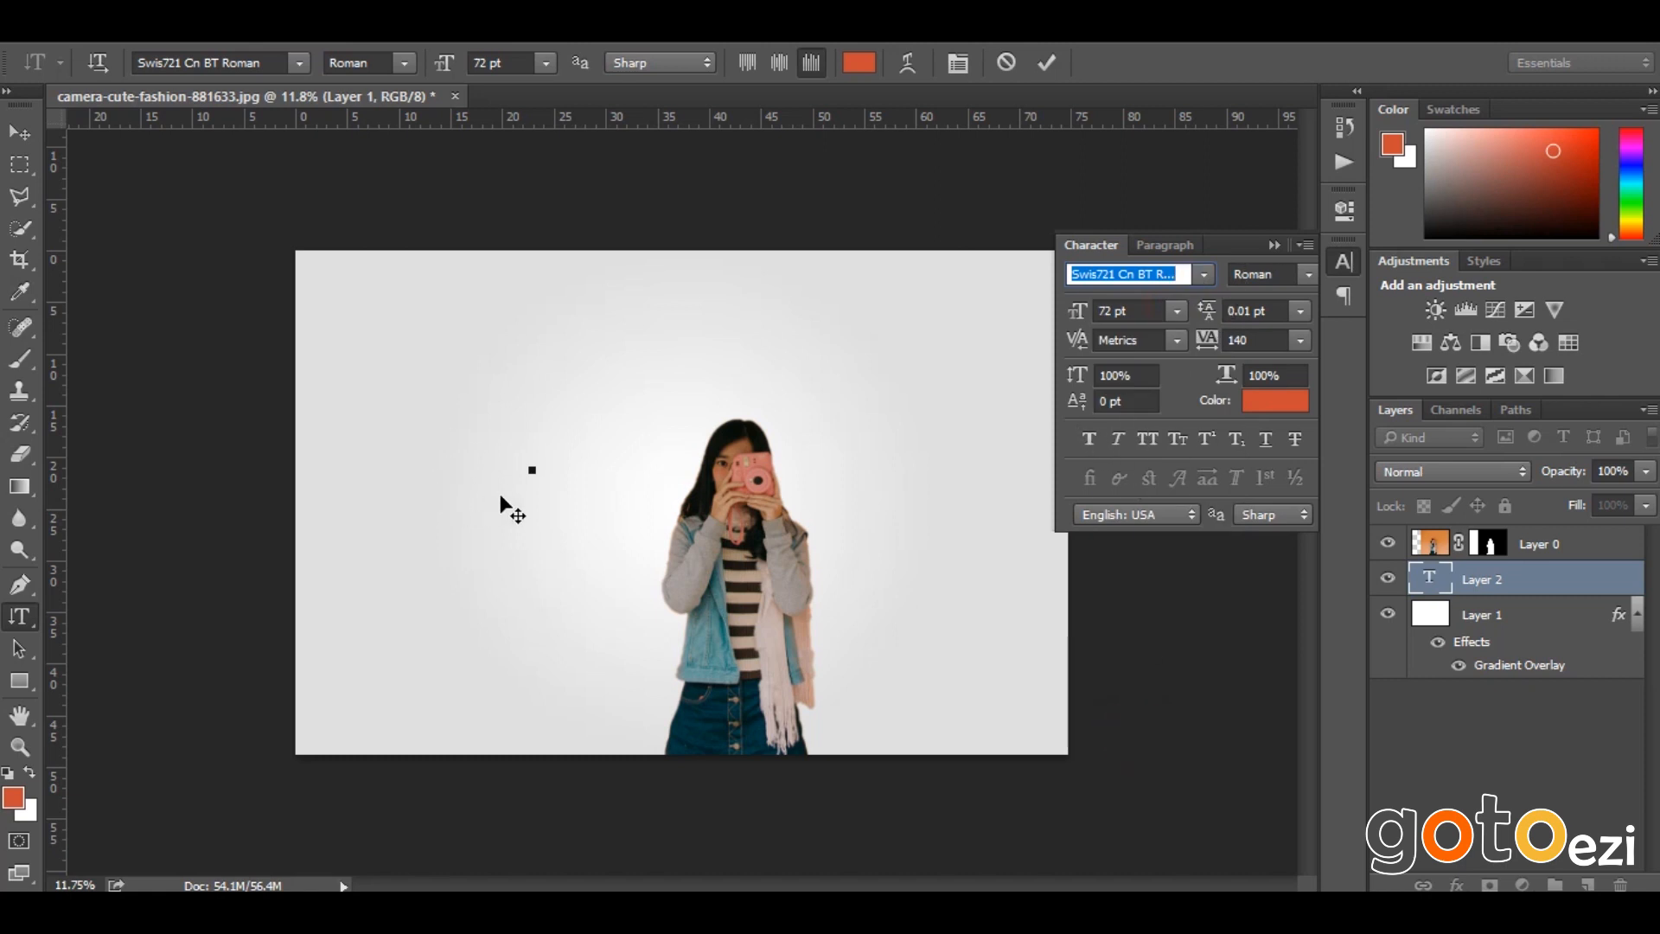
Set the vertical text's font to Insaniburger with Cheese Regular and enter BOLD
click(1203, 274)
scroll(1210, 519, down, 5)
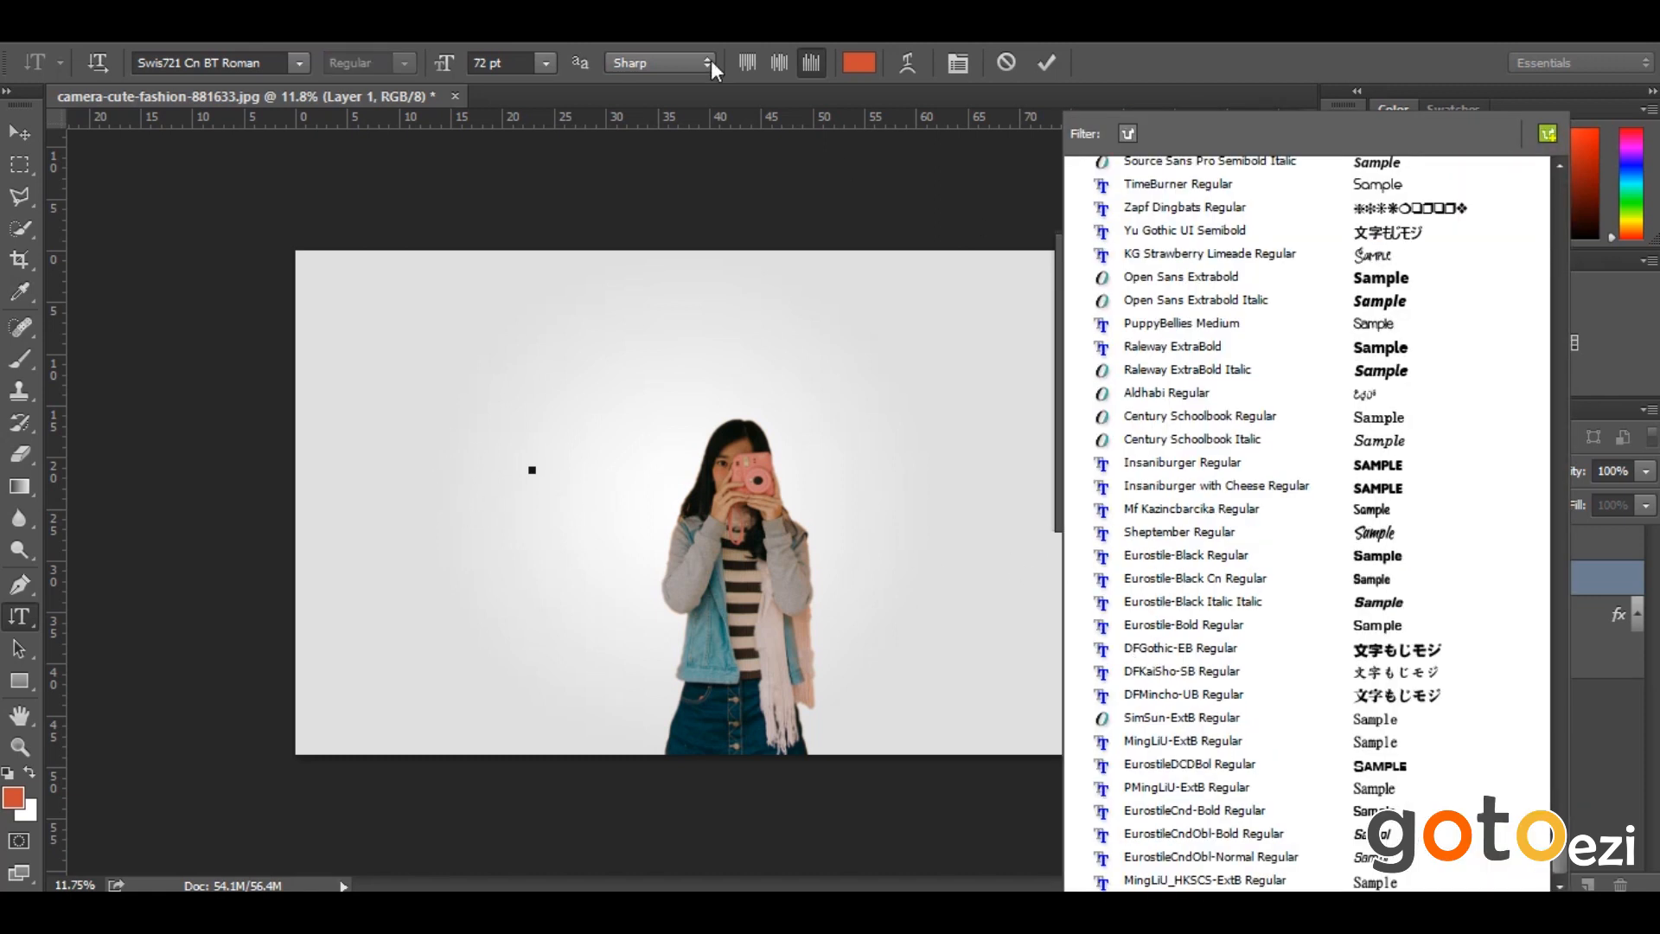
click(1150, 487)
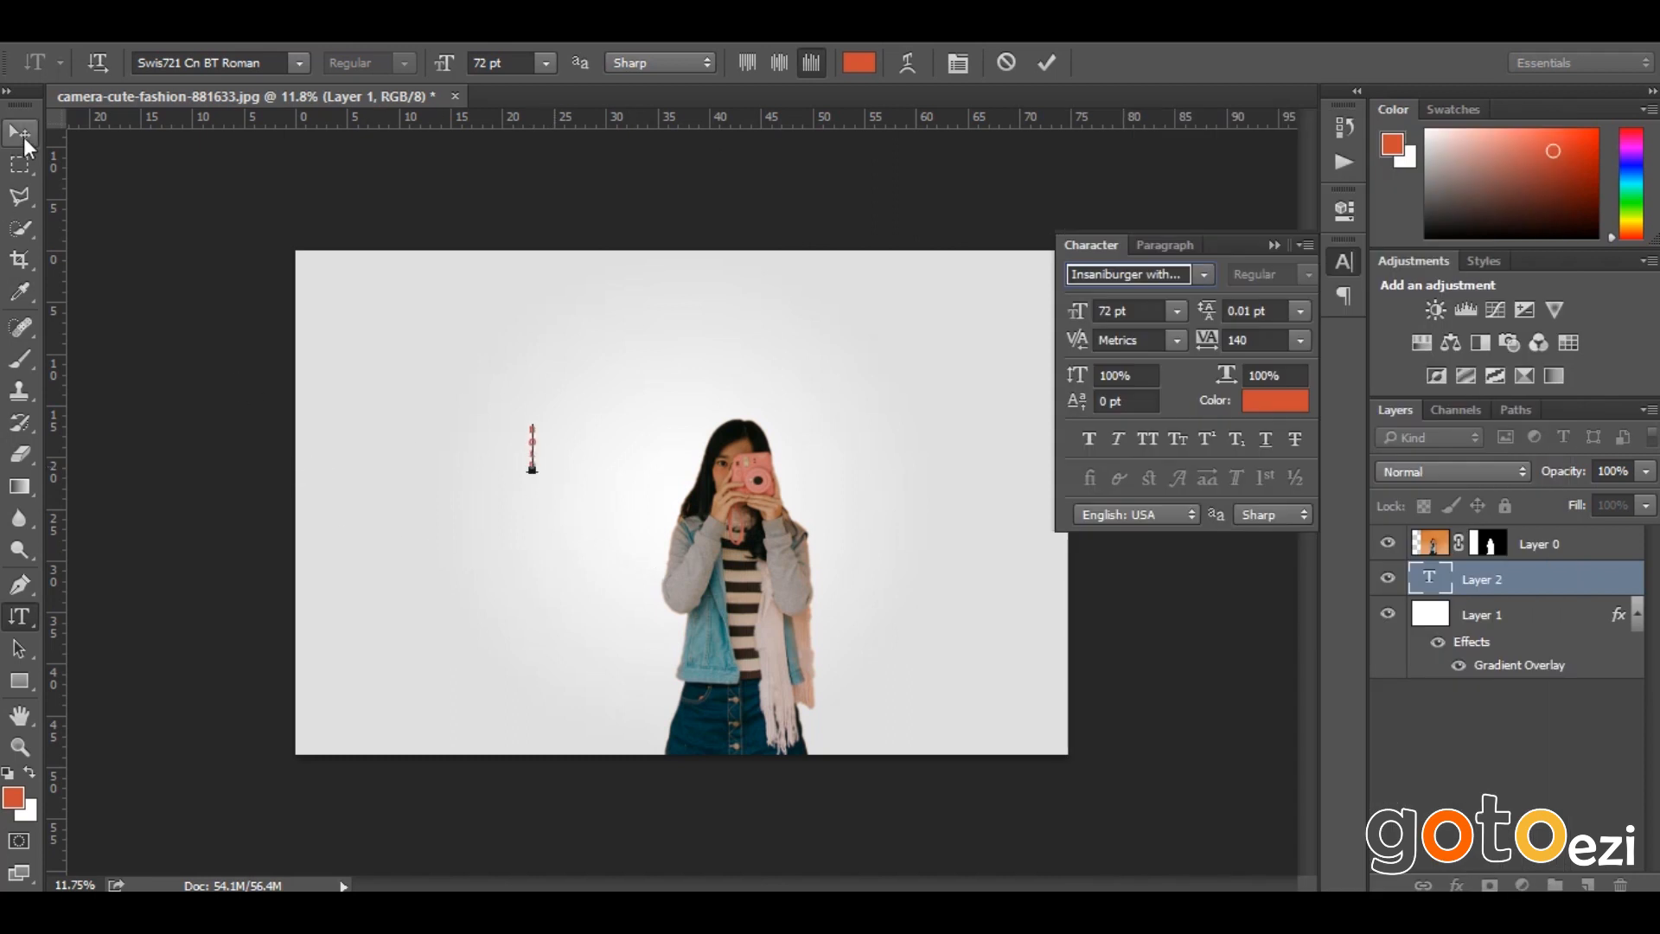
click(25, 137)
Enlarge the BOLD text to 545.46 pt, place it over the woman, and move its layer above hers
key(ctrl+t)
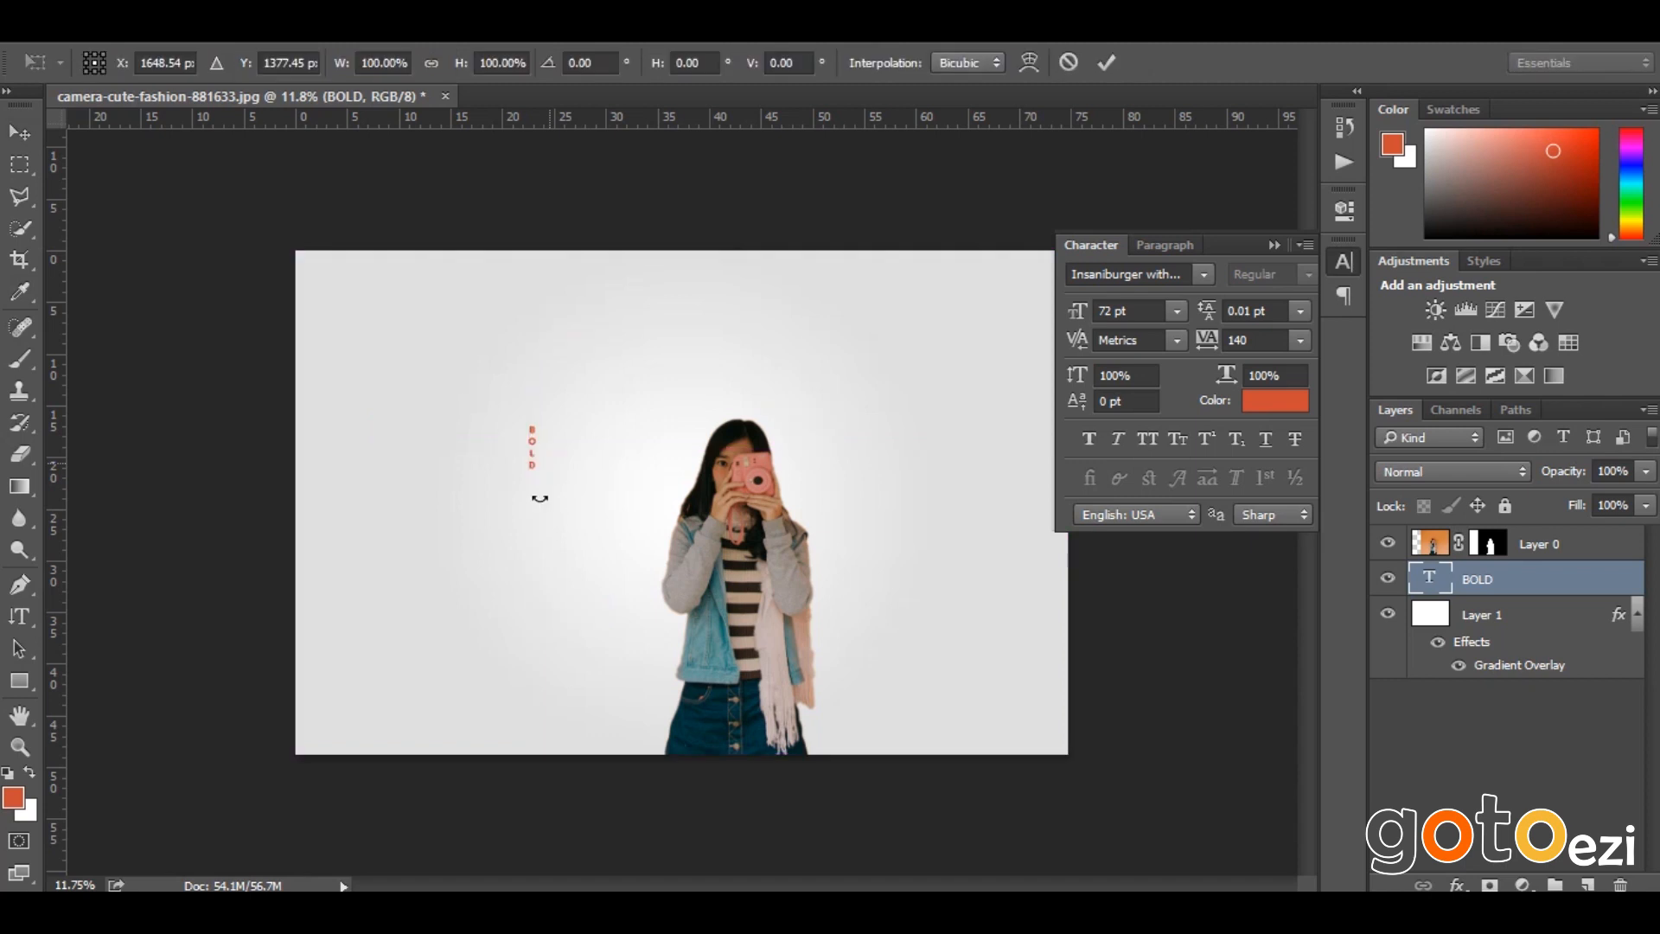
drag(534, 471, 730, 761)
drag(578, 528, 701, 571)
key(Return)
drag(1519, 593, 1526, 532)
Change the font of the BOLD text to The Bold Font Bold
click(1173, 271)
text(THE)
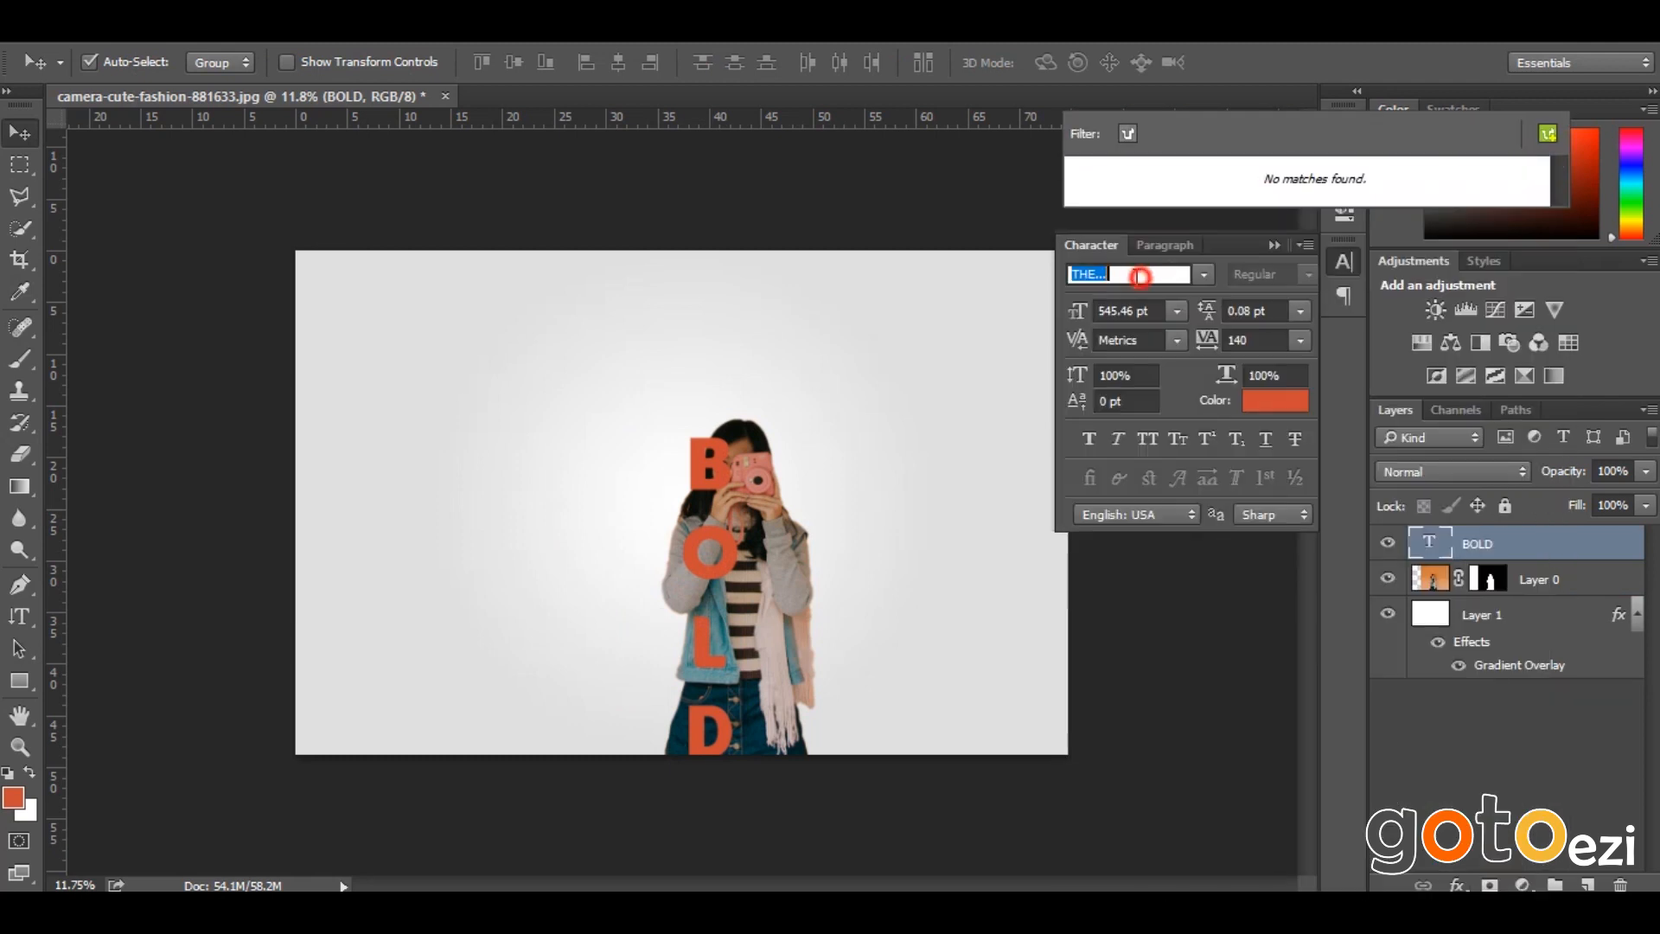
key(ctrl+a)
text(the)
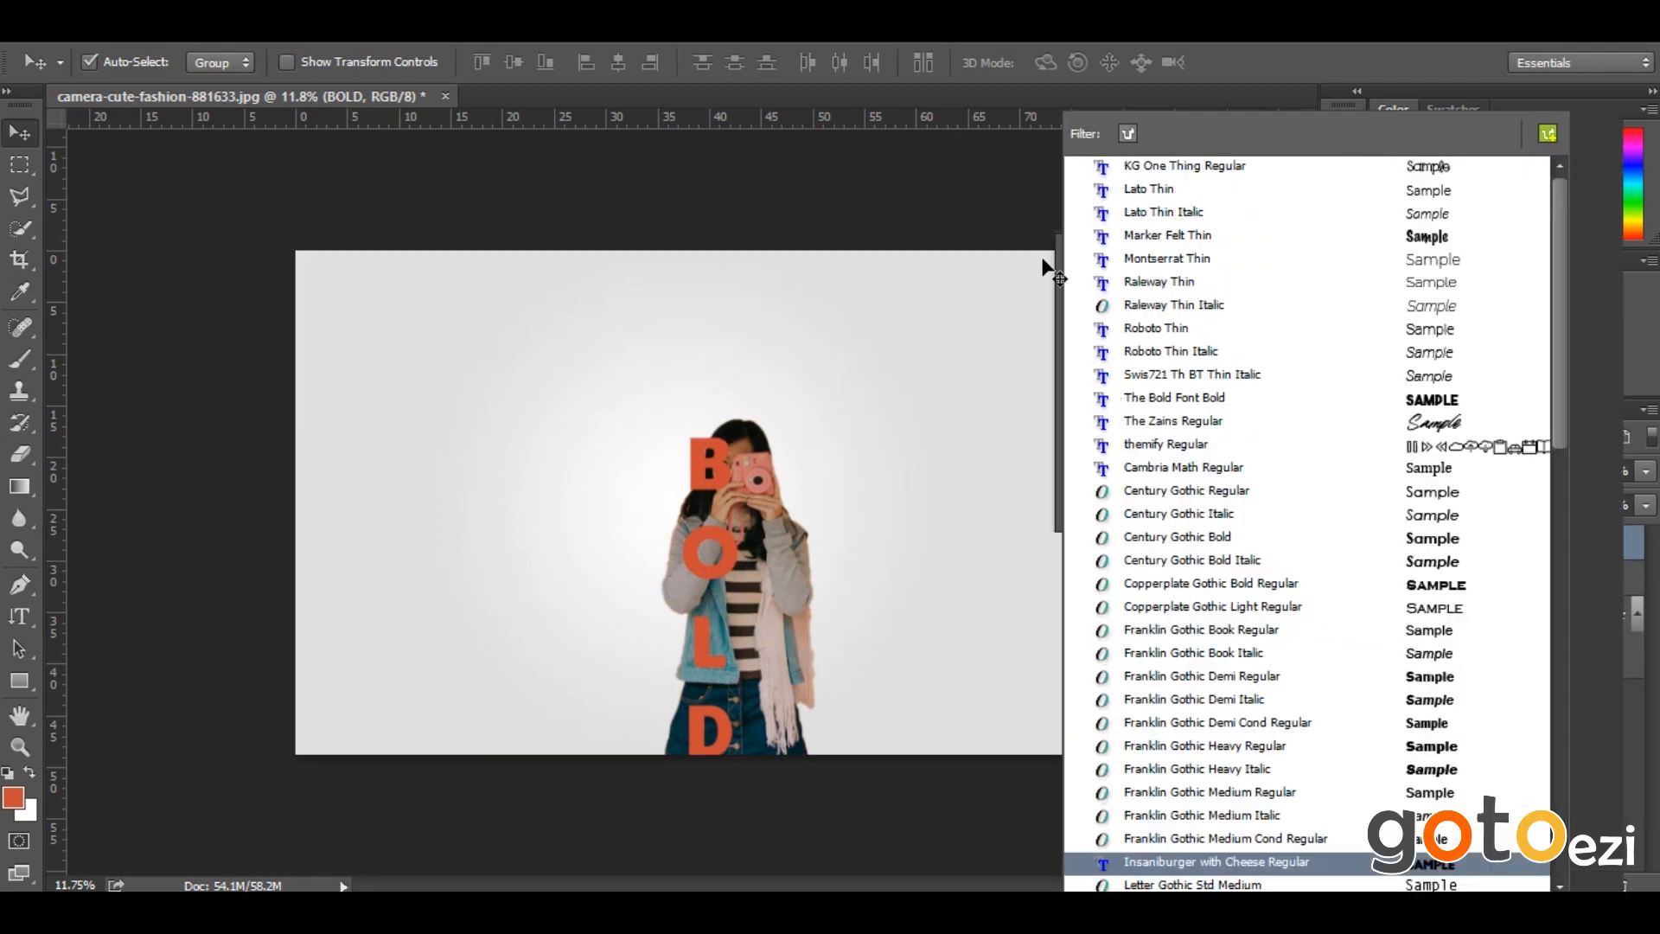
click(1183, 165)
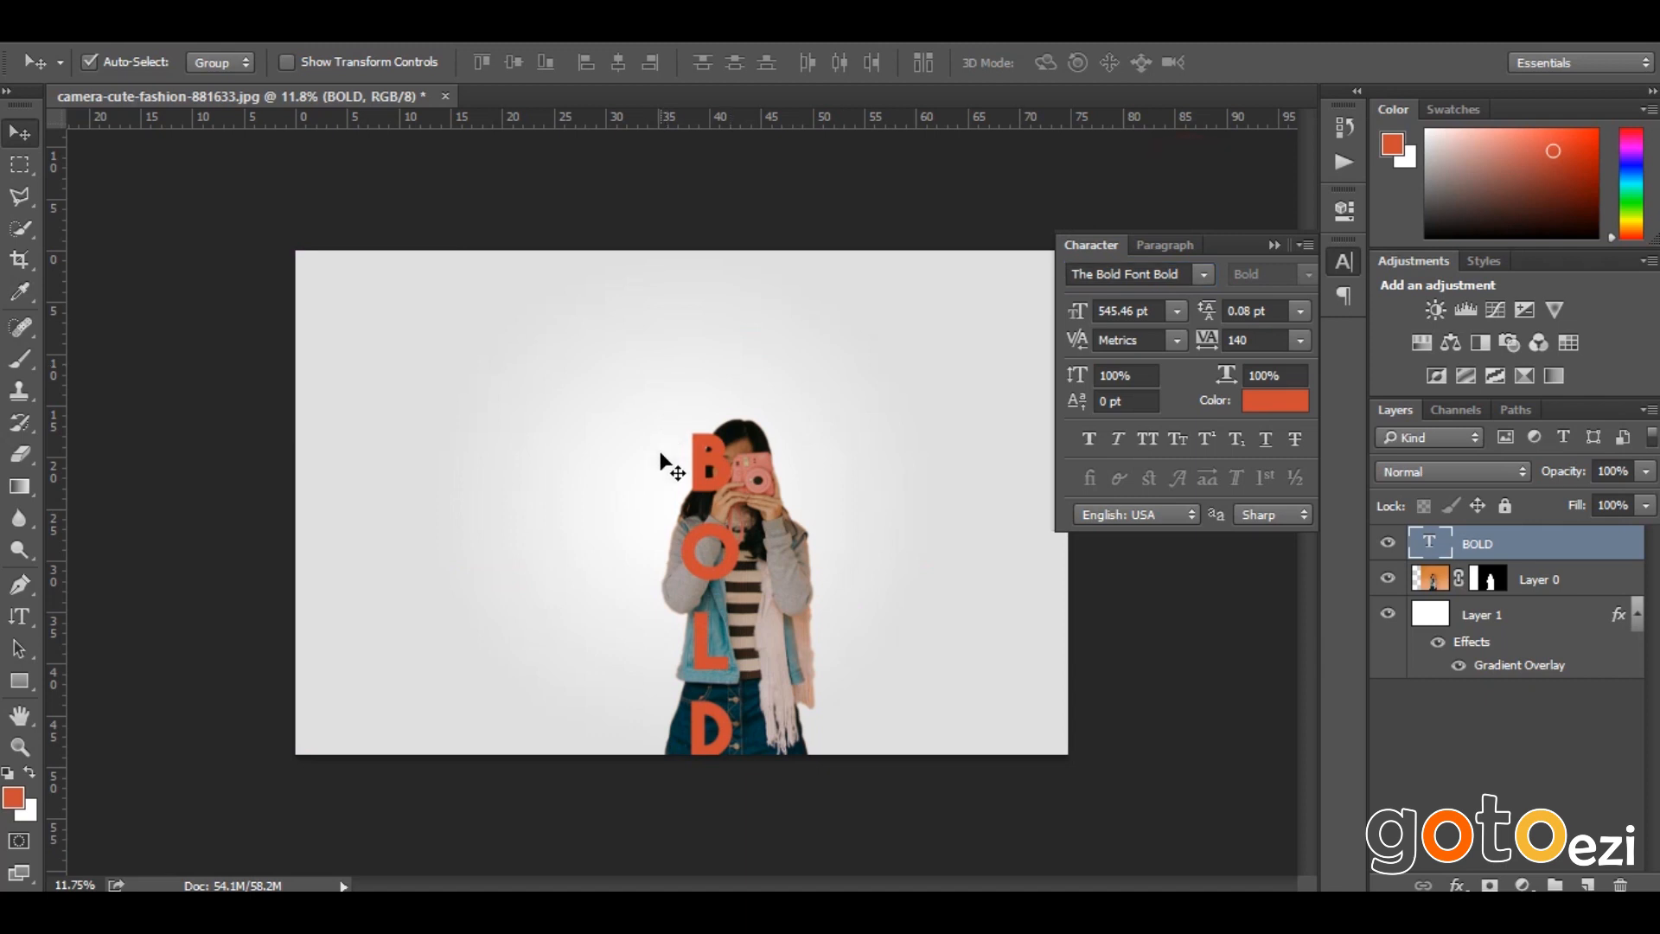
Set the background color to black (000000) and fill the BOLD text with it
click(28, 811)
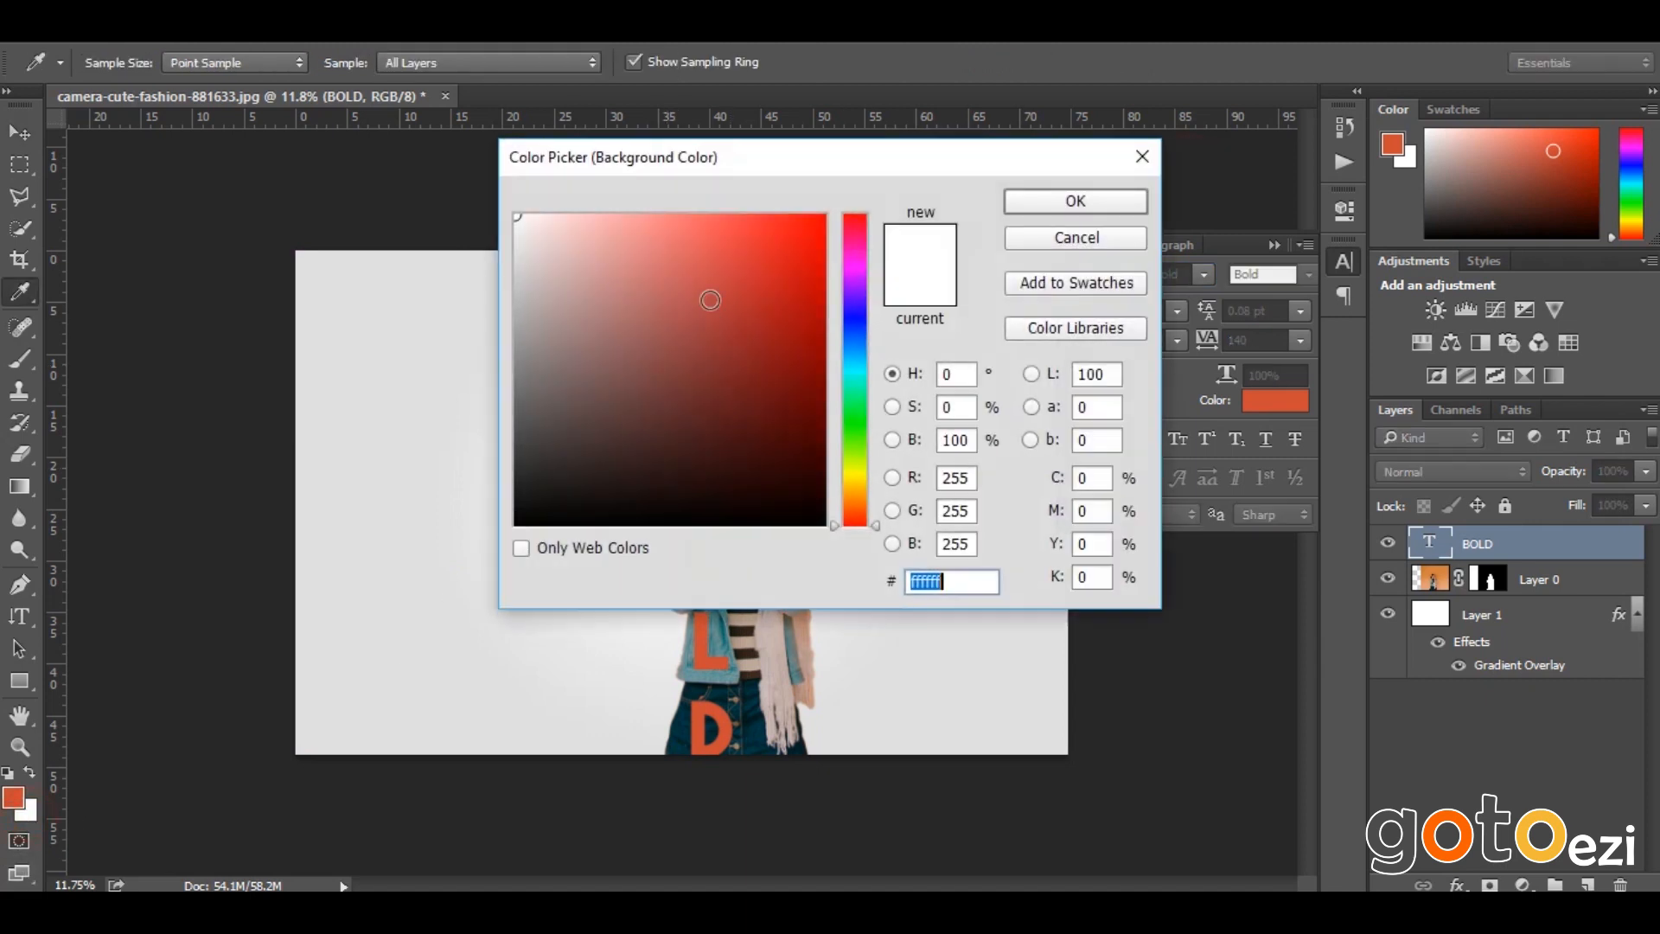
drag(663, 337, 495, 558)
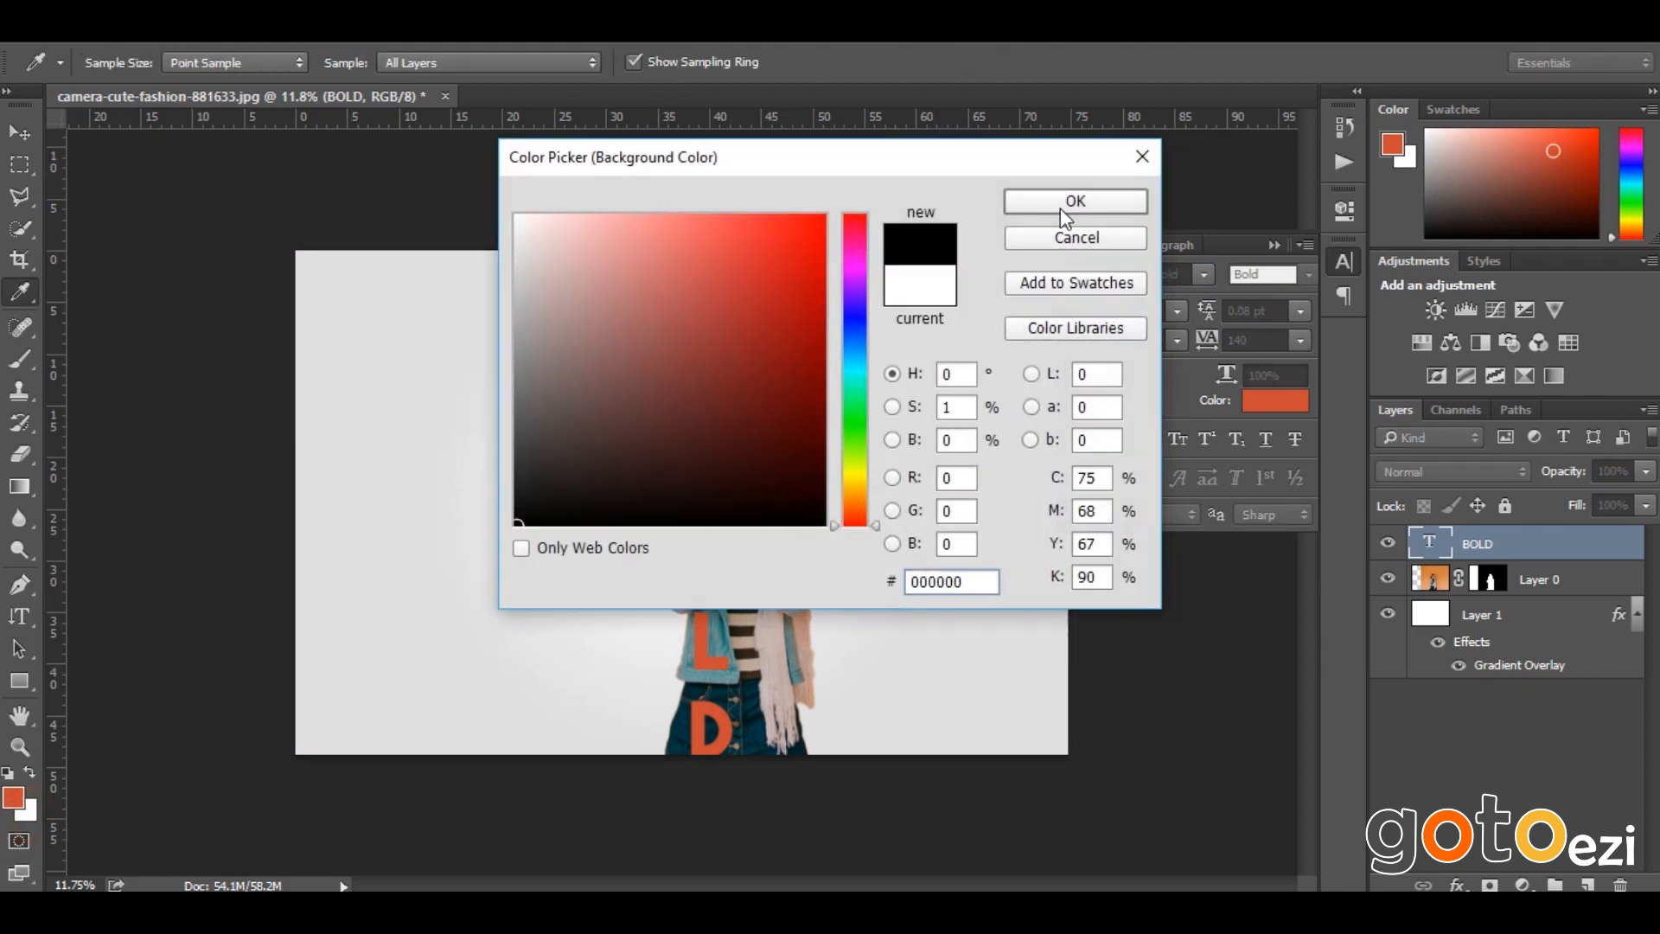
click(1067, 217)
key(ctrl+BackSpace)
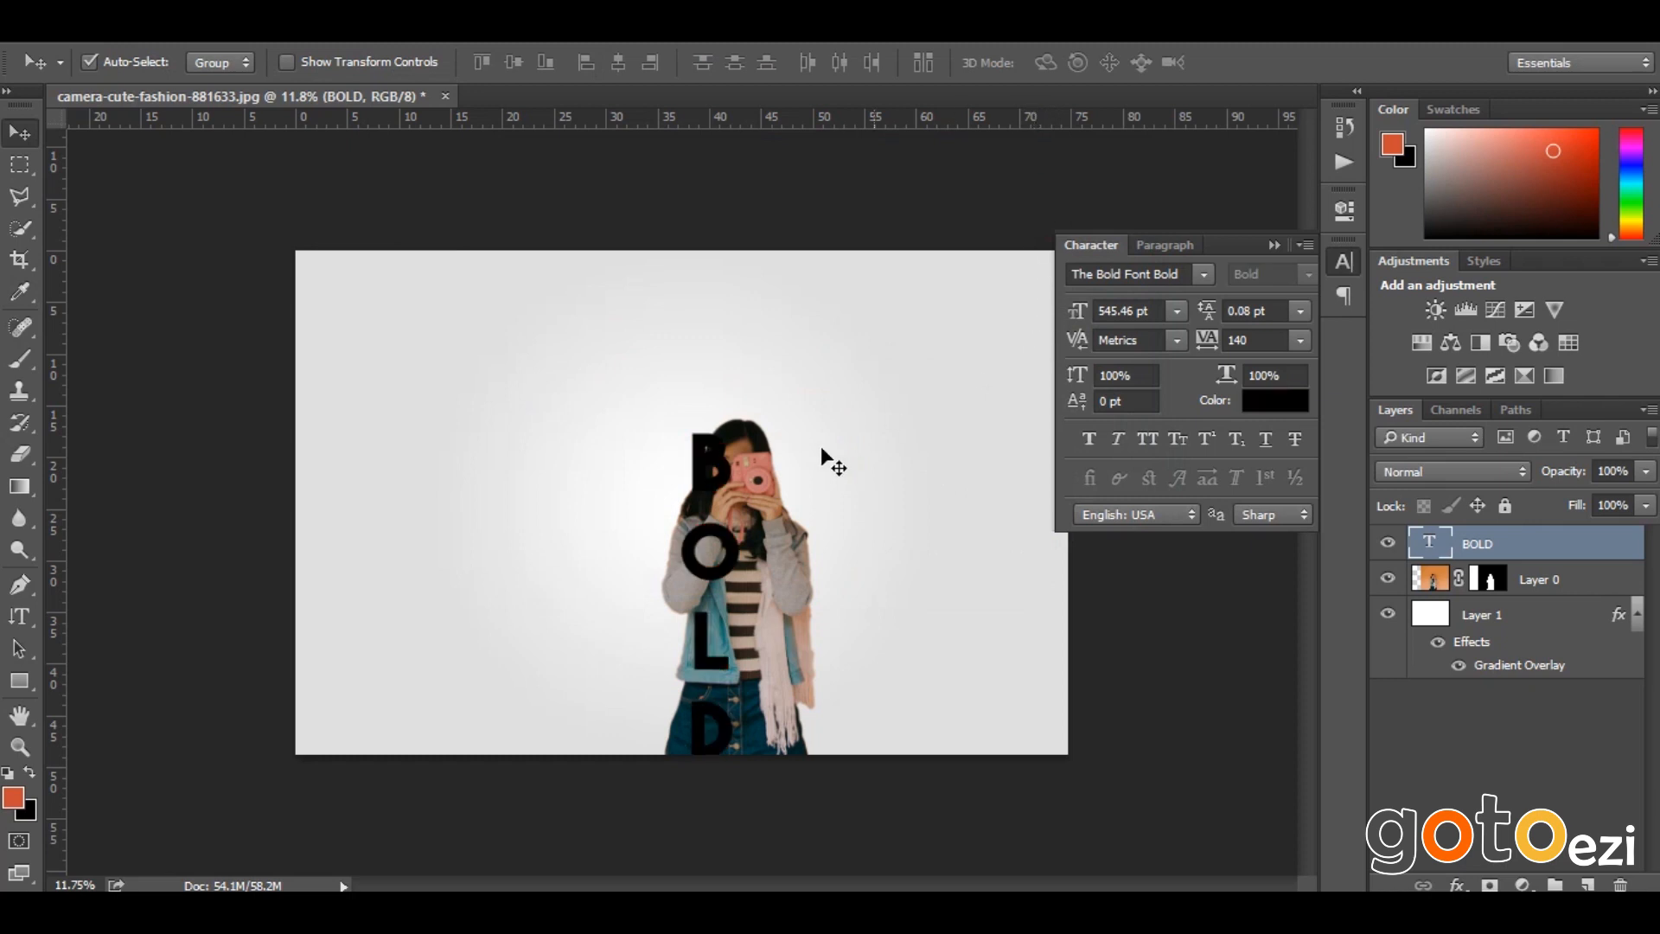
Tighten the BOLD text's tracking to -160 and move the text up beside the woman's face
scroll(702, 595, up, 5)
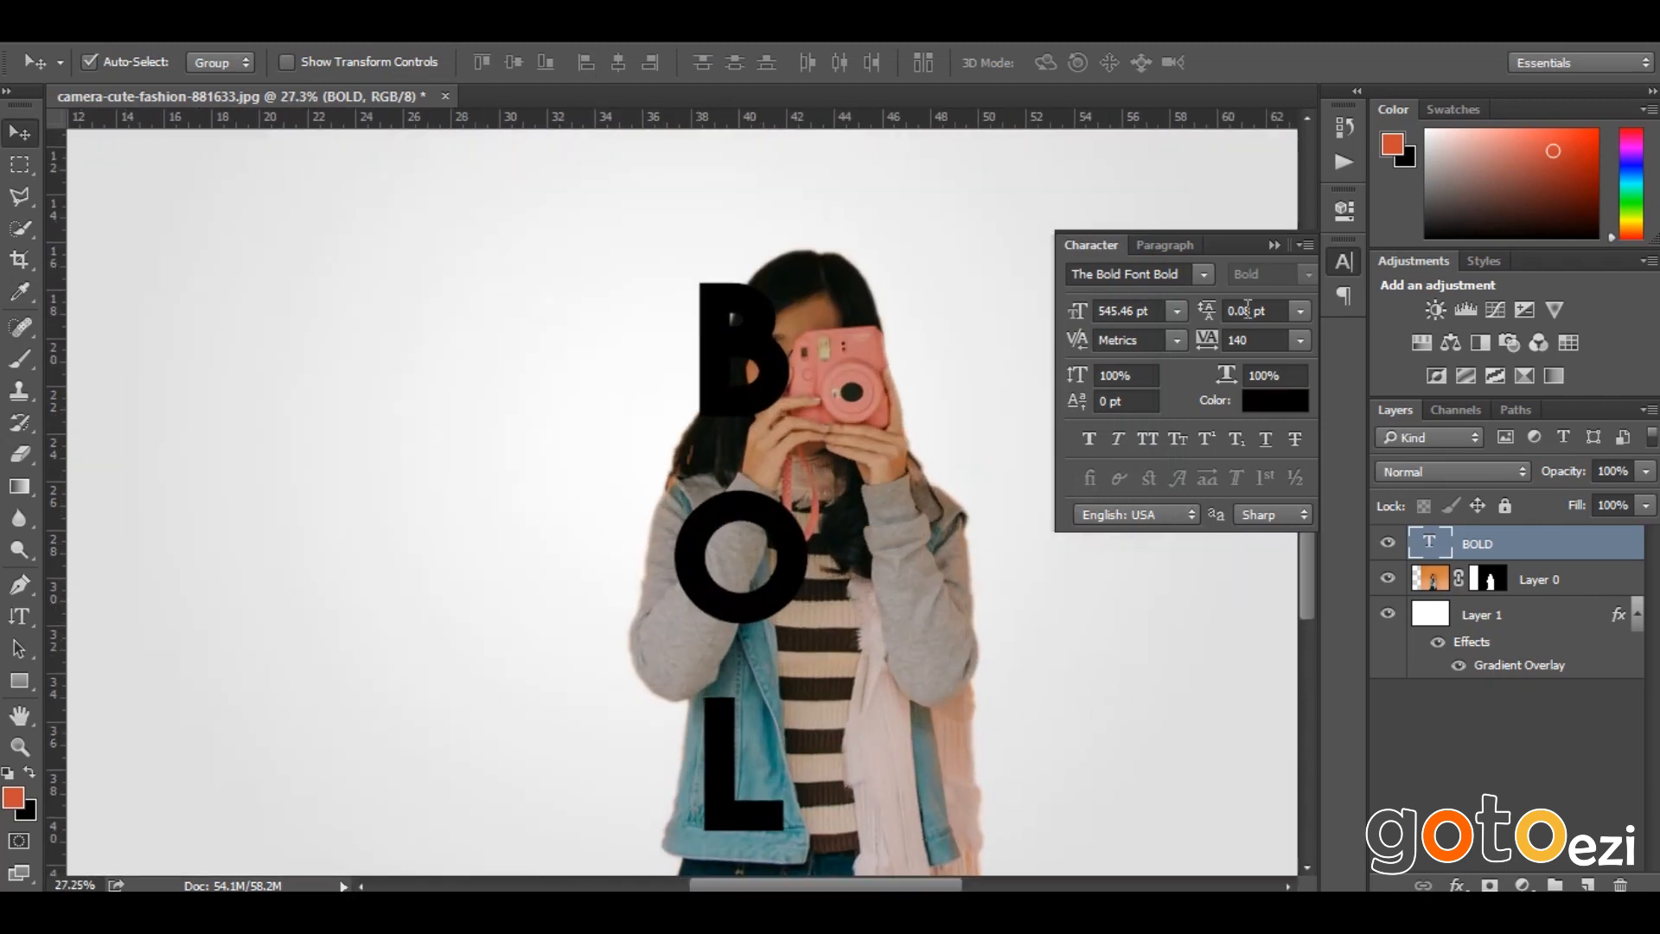
drag(1218, 350, 1191, 351)
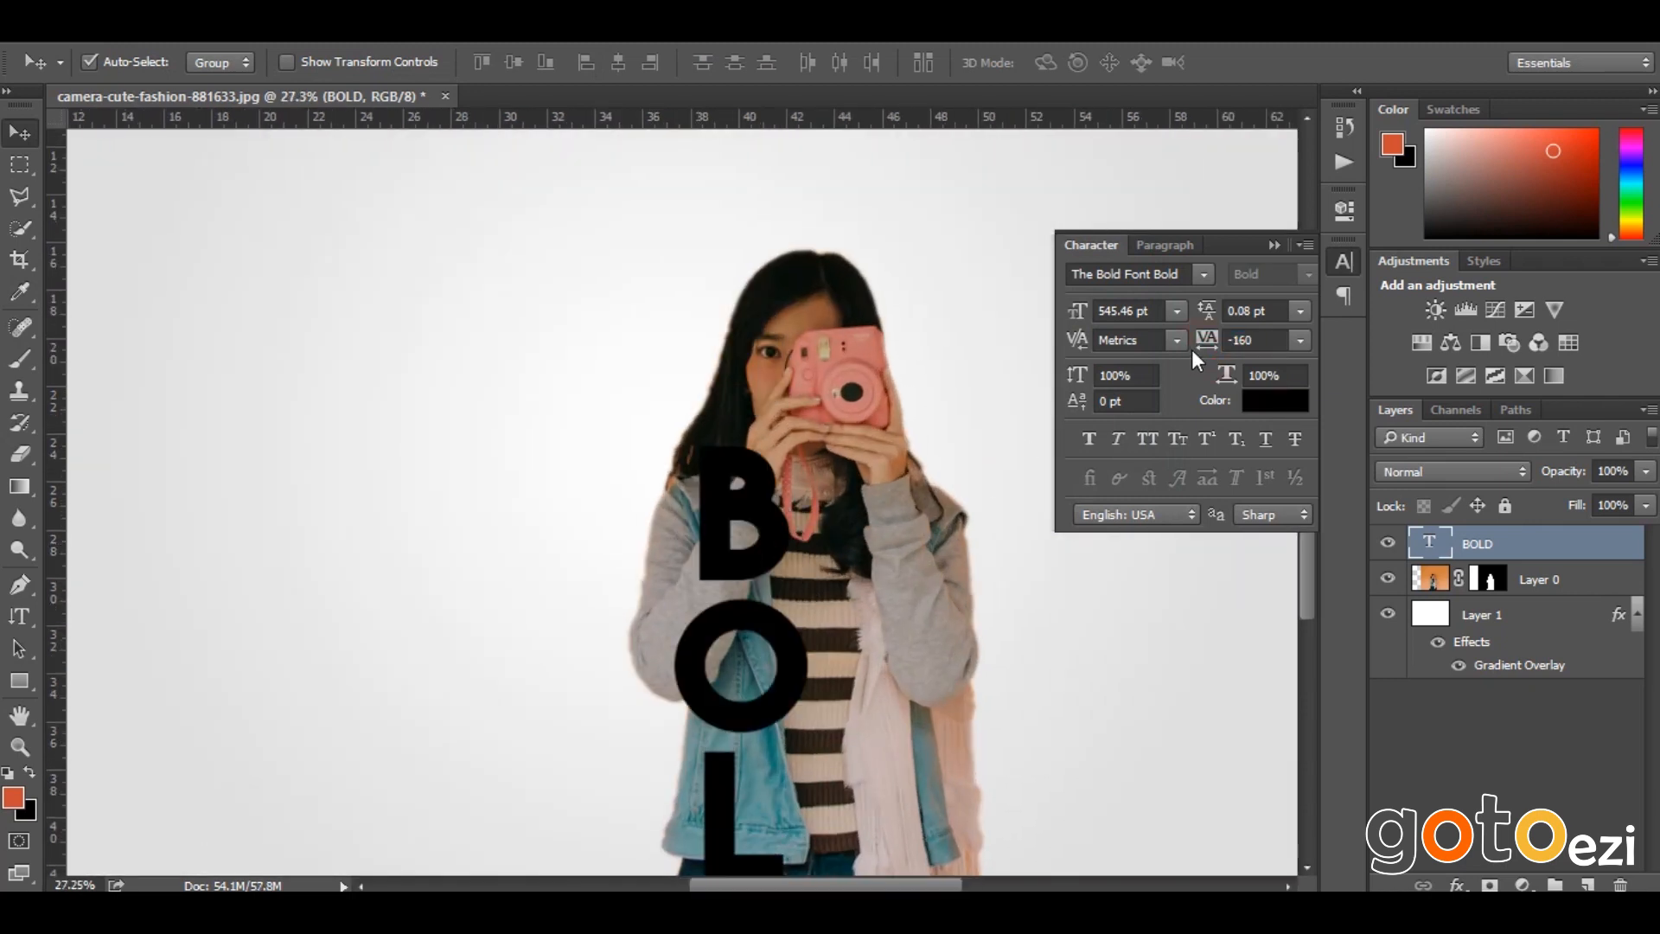
drag(759, 527, 769, 332)
Scale the BOLD text to 132.29% so it spans the woman's height, and shift it toward her camera-free side
scroll(751, 785, down, 3)
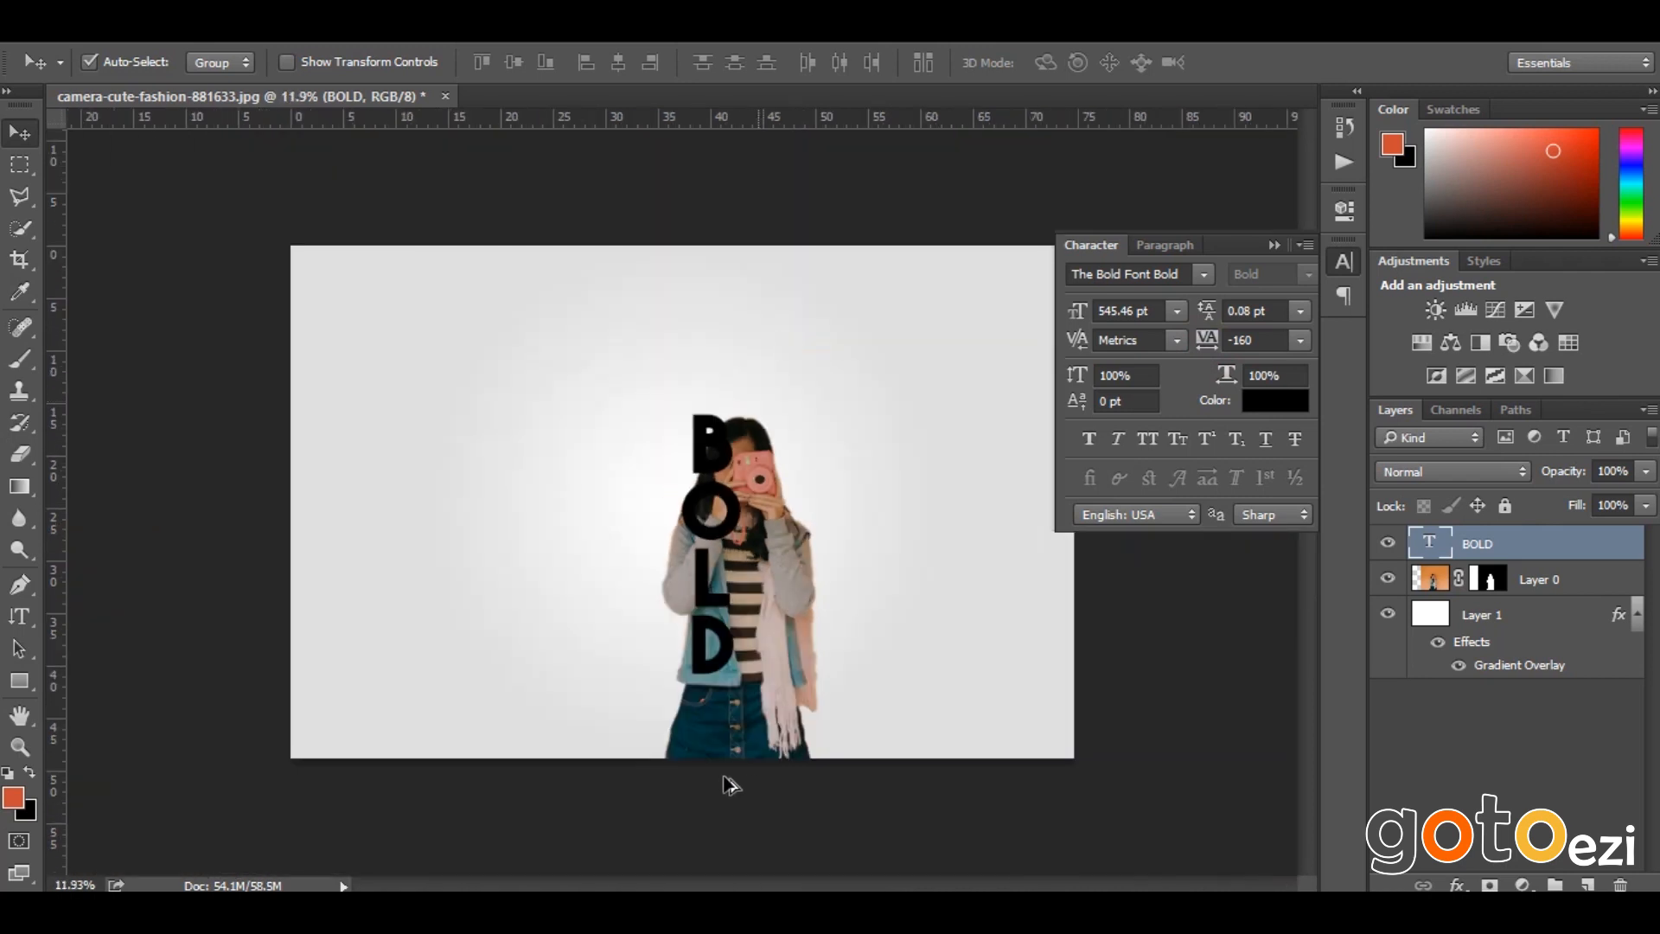
key(ctrl+t)
drag(752, 683, 800, 759)
scroll(688, 505, up, 1)
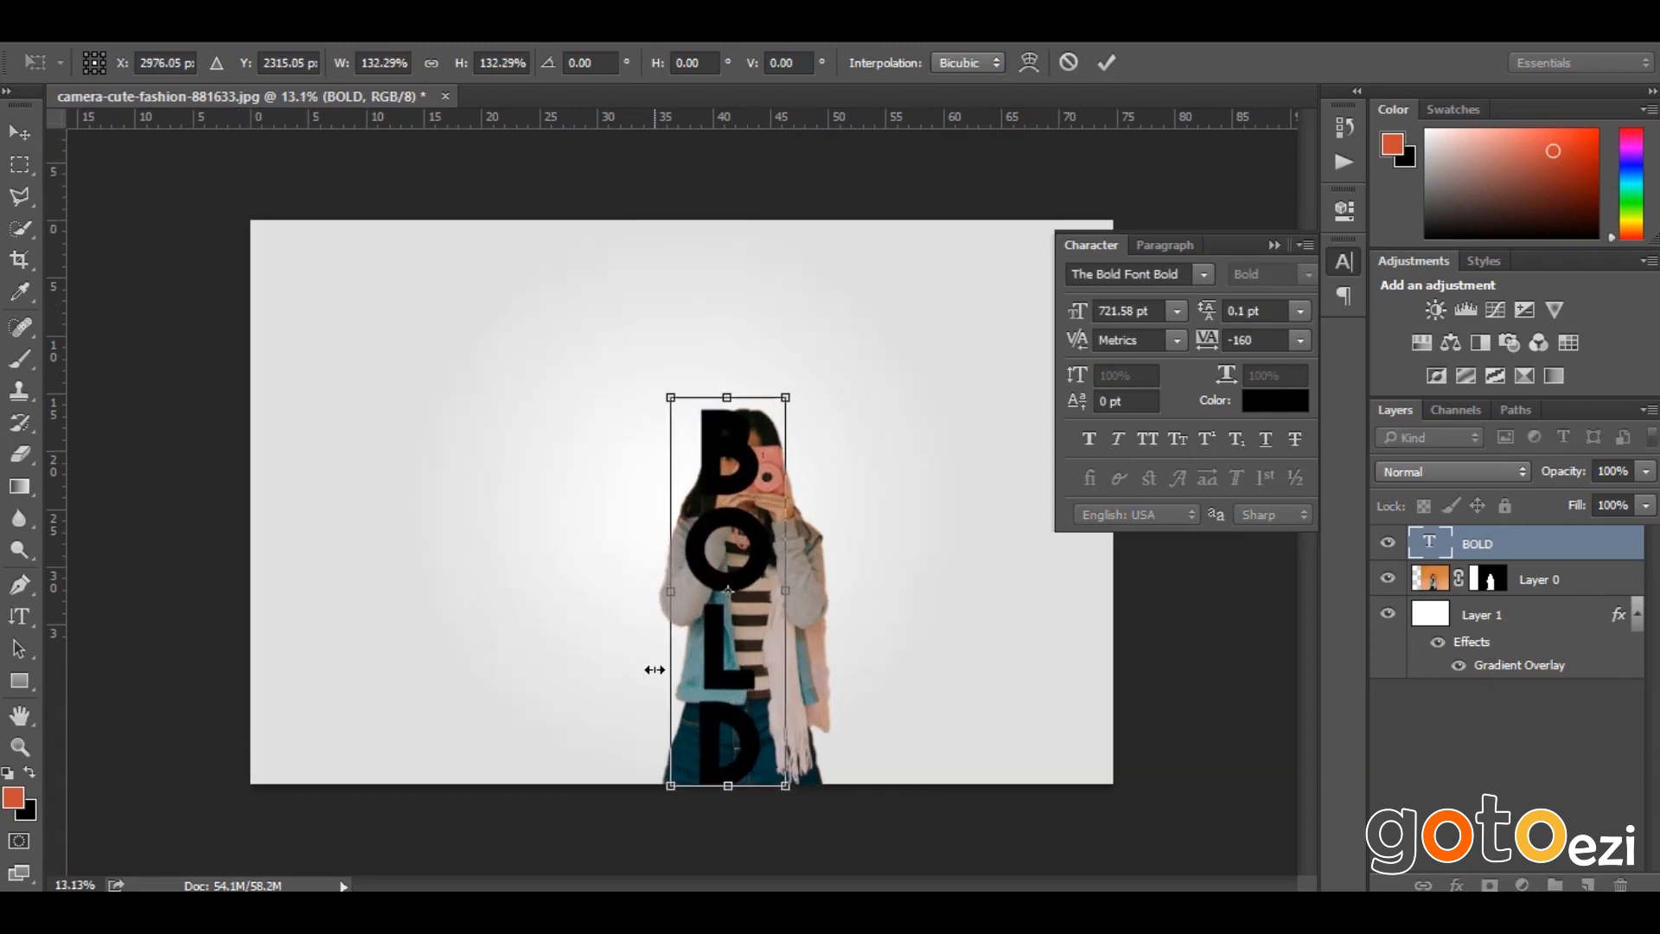
scroll(671, 562, up, 2)
key(Return)
drag(726, 568, 684, 573)
scroll(704, 581, up, 1)
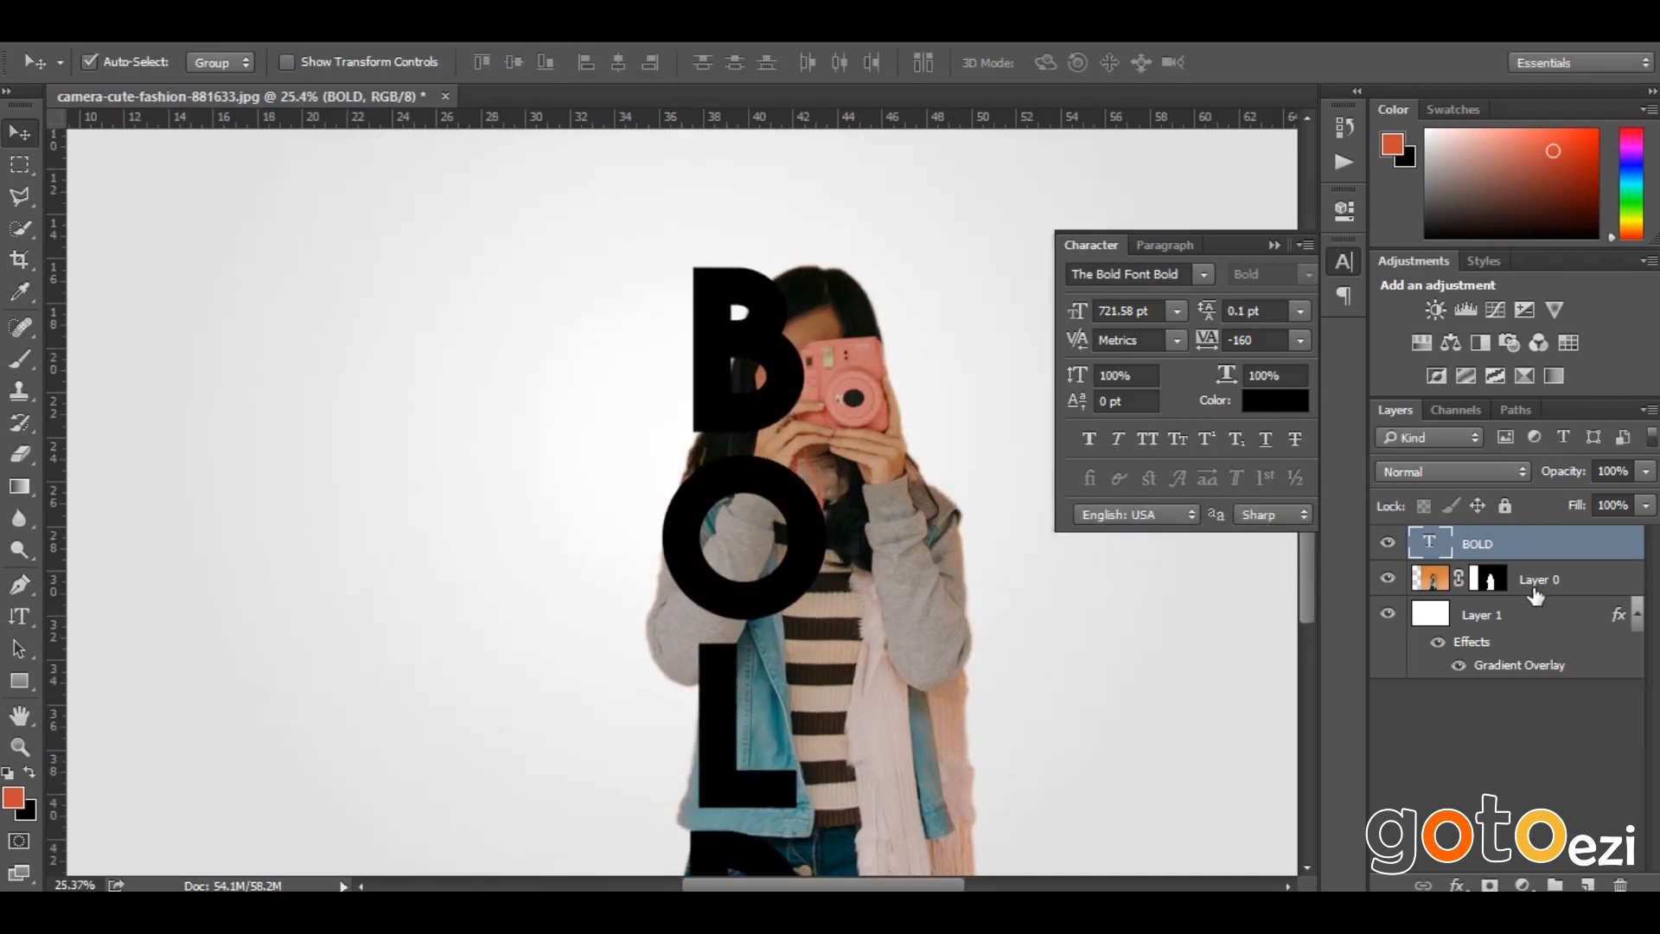
Paint black on Layer 0's mask to hide the woman inside the letters' openings and beyond the text's outer side
scroll(653, 546, down, 5)
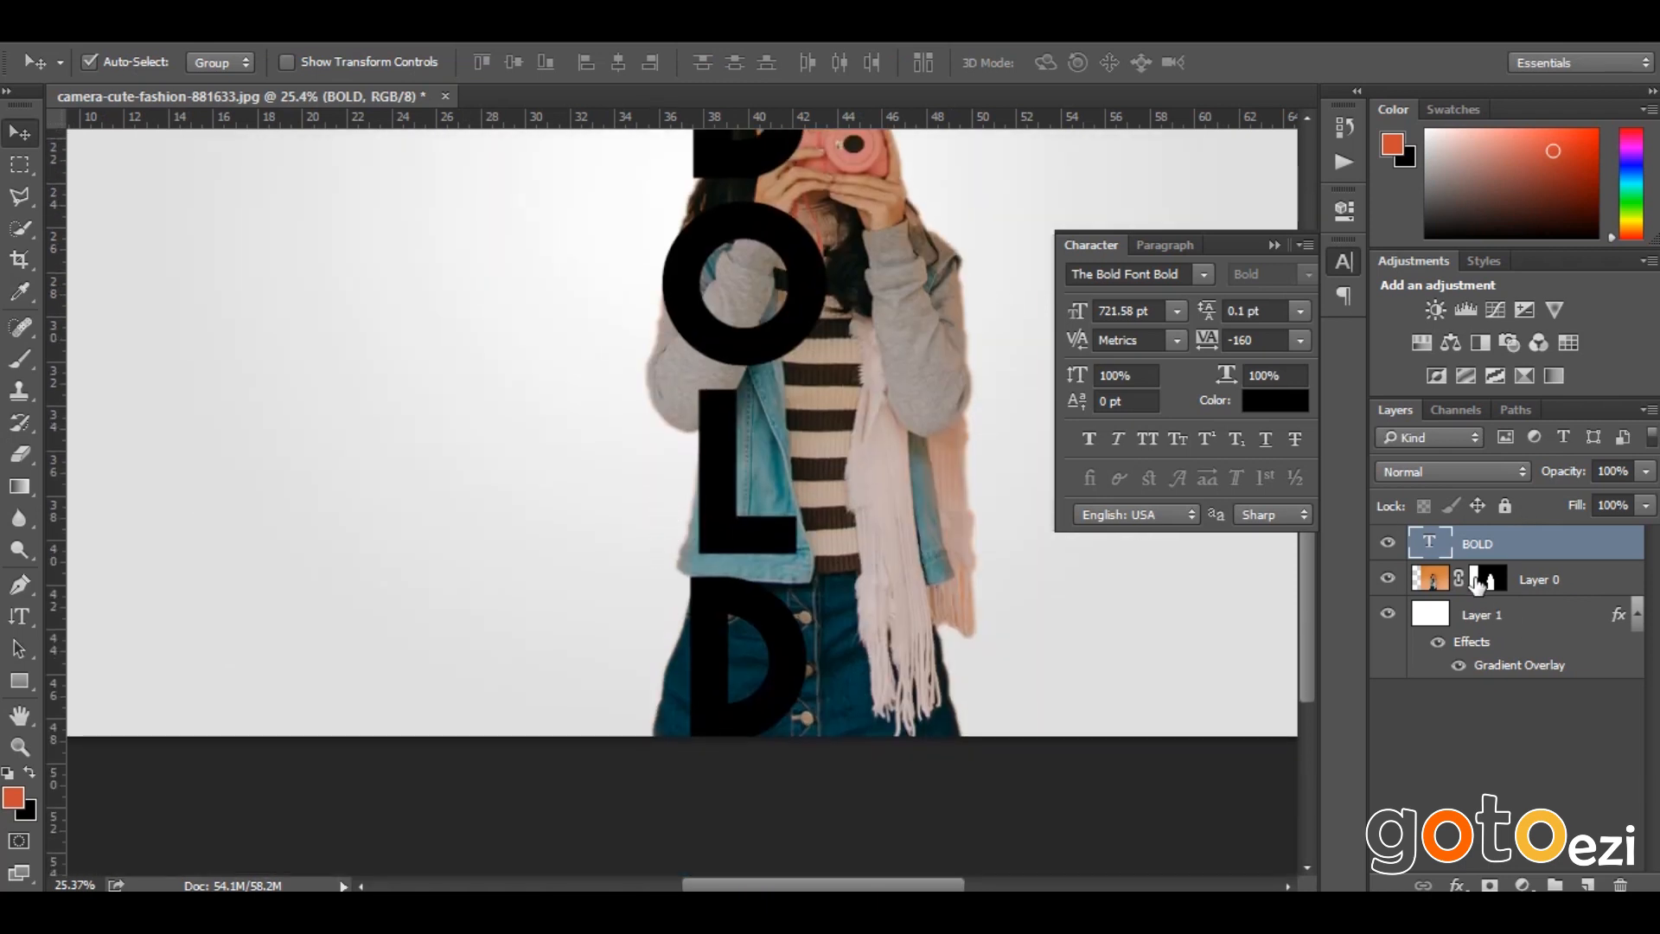
click(1478, 580)
scroll(837, 536, up, 2)
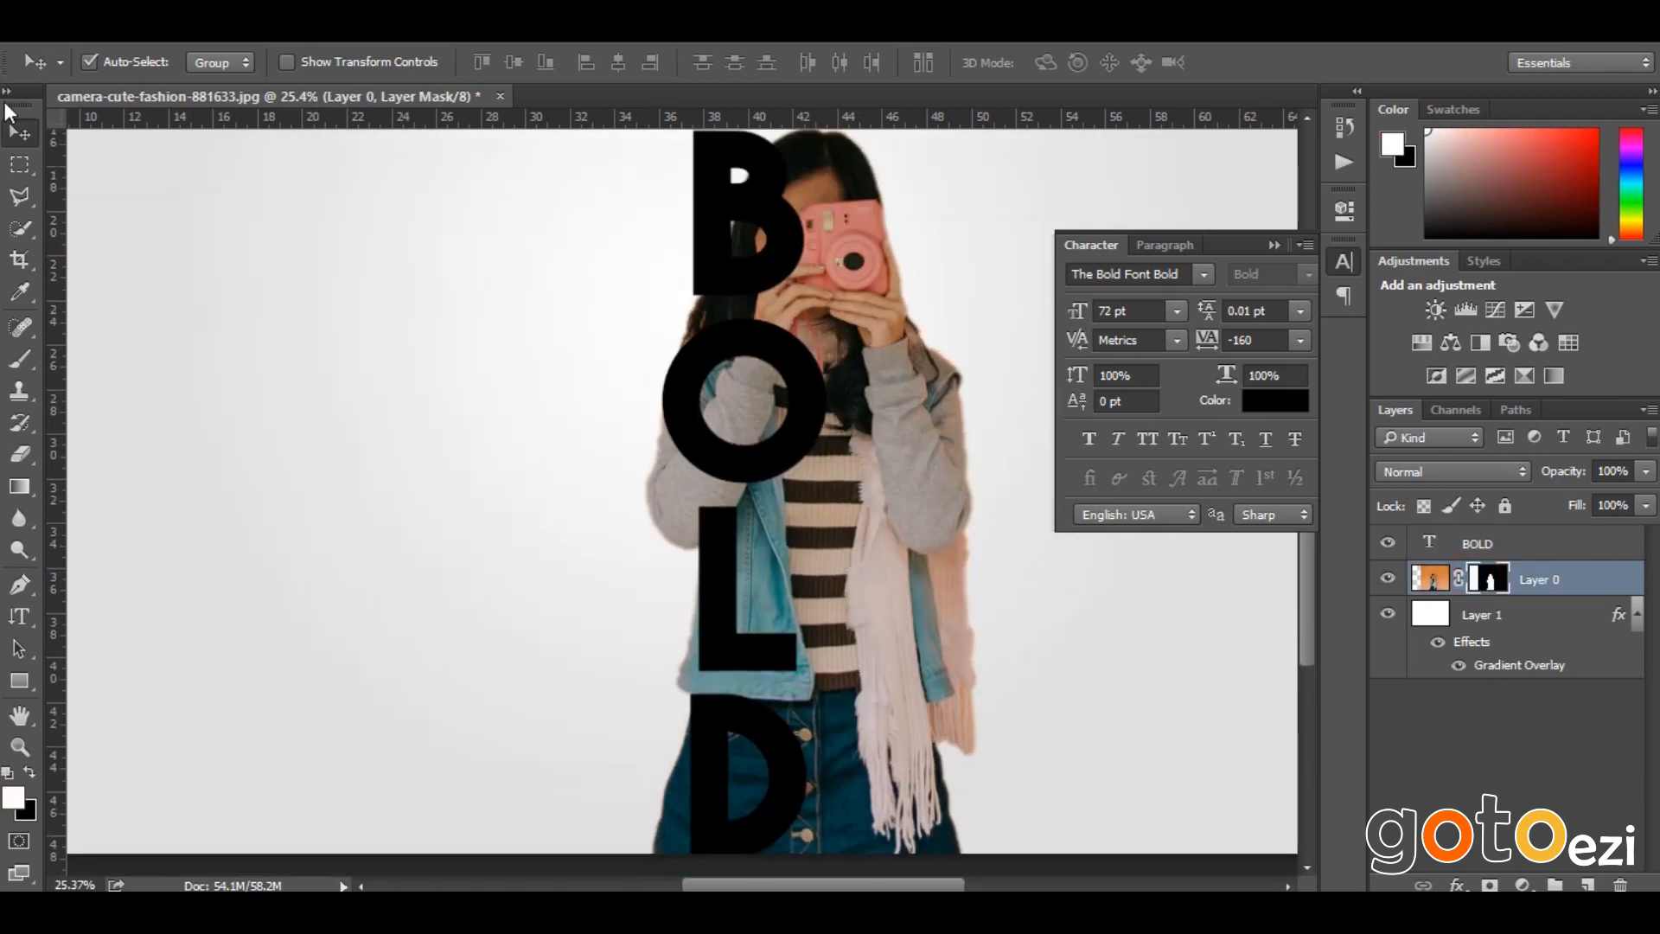
click(19, 358)
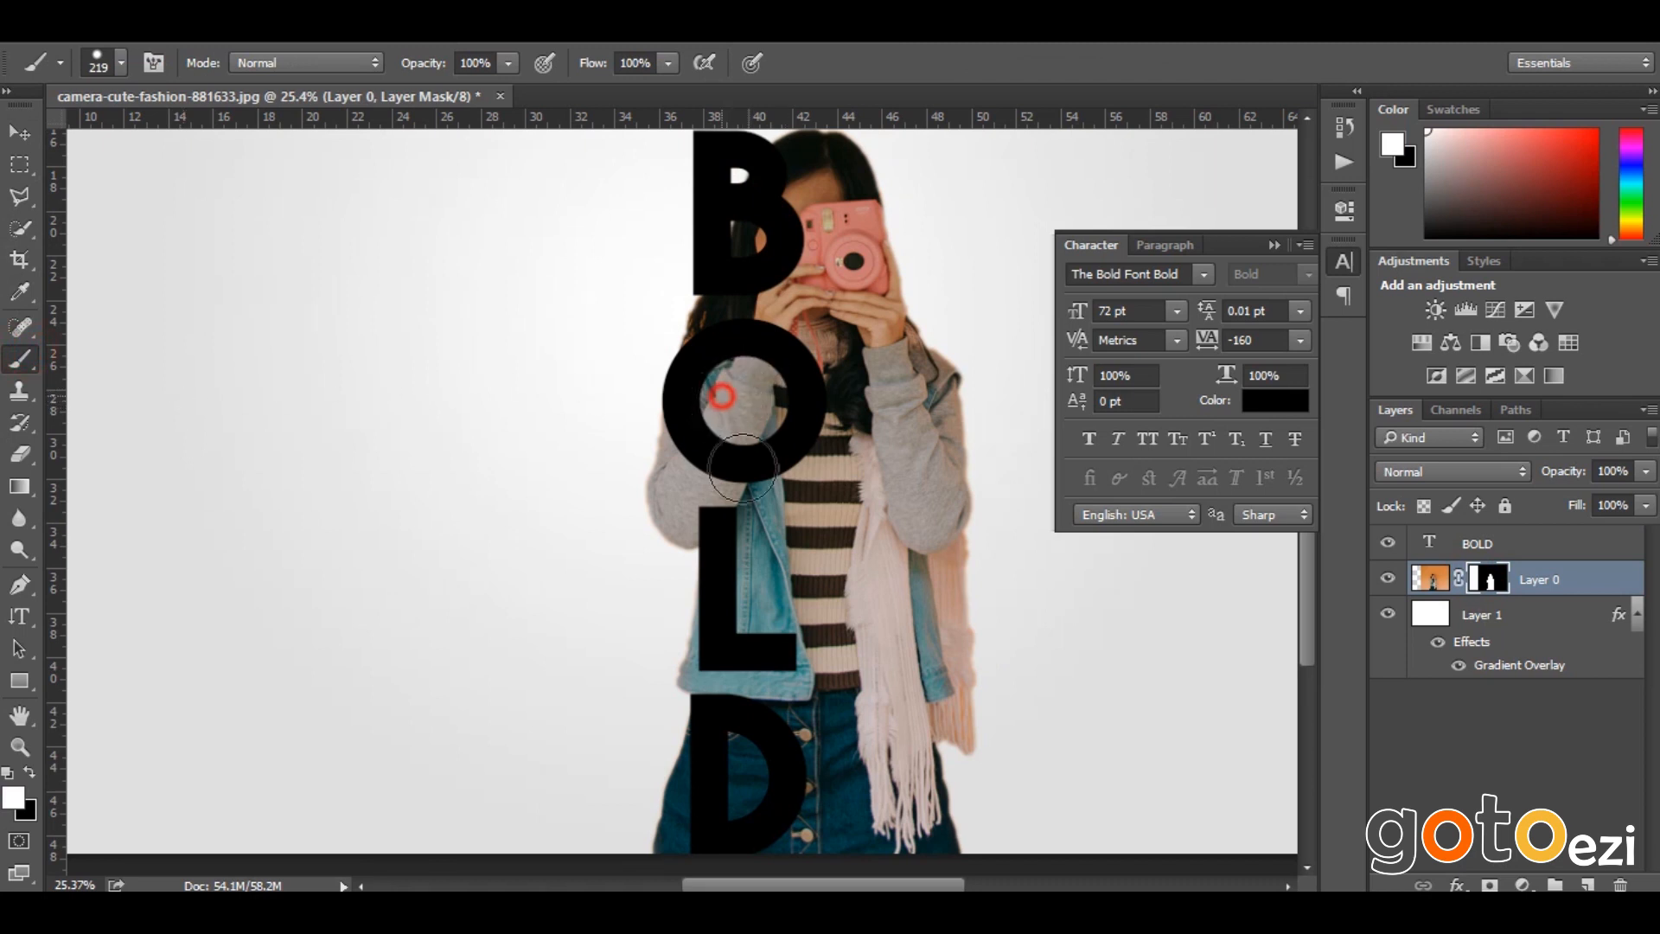
key(x)
mouse_move(732, 401)
mouse_down()
mouse_move(741, 386)
mouse_move(760, 407)
mouse_move(700, 437)
mouse_move(678, 474)
mouse_move(694, 472)
mouse_move(689, 508)
mouse_move(678, 344)
mouse_move(678, 359)
mouse_move(704, 208)
mouse_move(738, 238)
mouse_move(672, 666)
mouse_move(713, 671)
mouse_move(658, 856)
mouse_move(689, 848)
mouse_move(712, 767)
mouse_move(744, 789)
mouse_move(736, 802)
mouse_move(742, 782)
mouse_up()
key(x)
drag(749, 662, 762, 708)
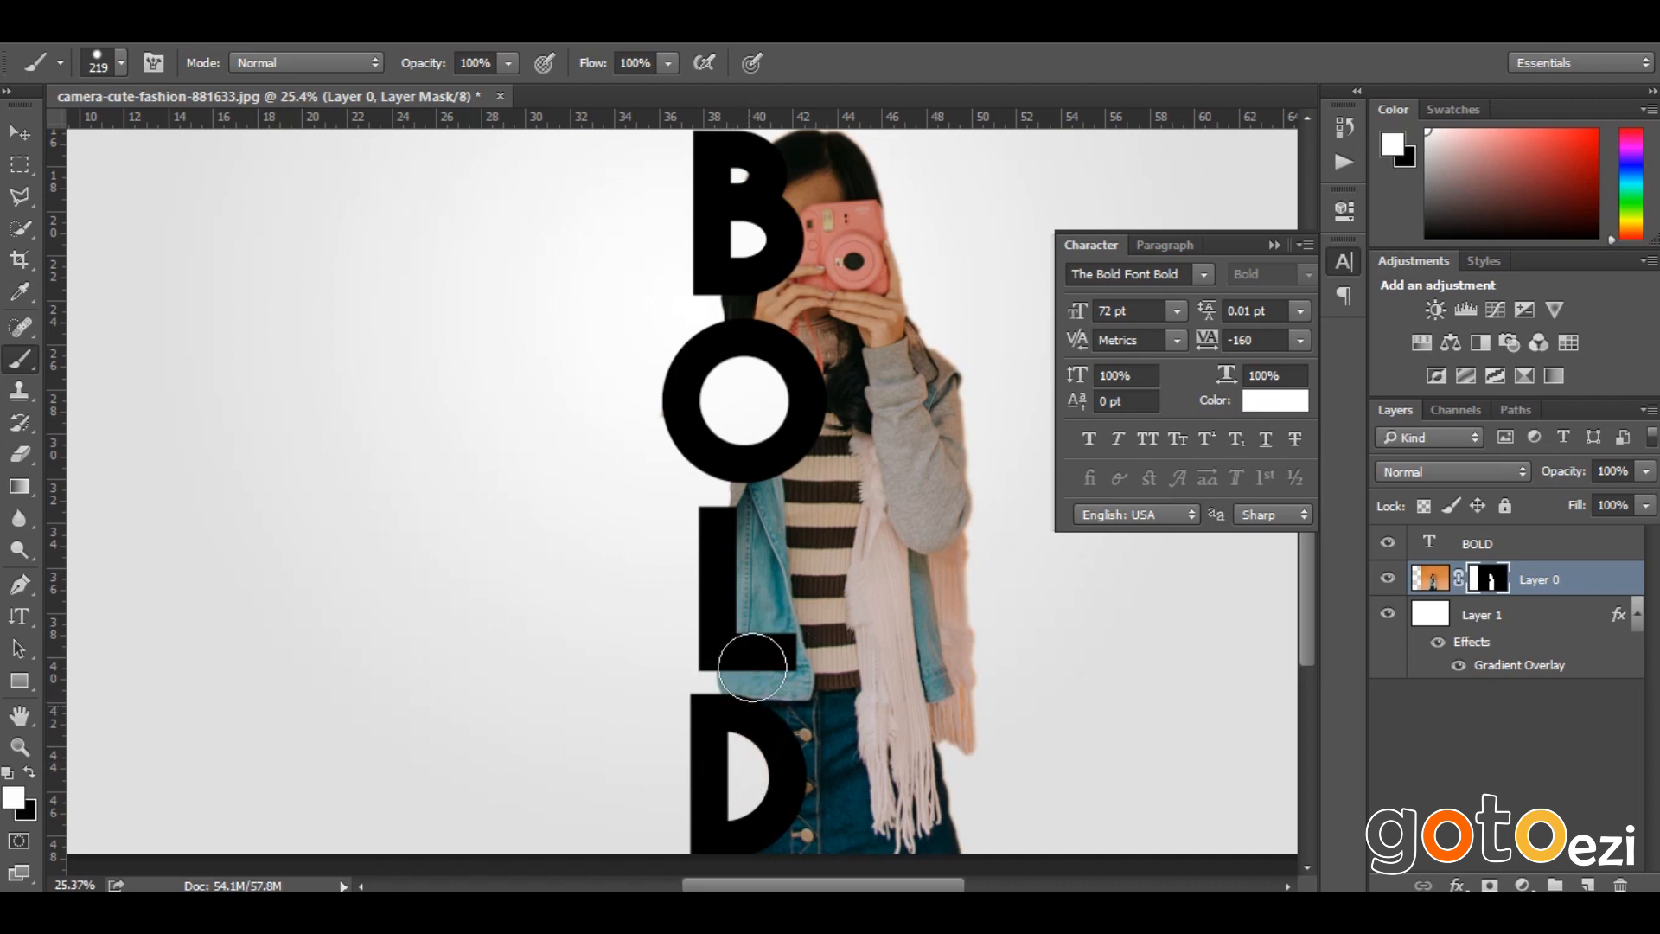
scroll(726, 337, up, 3)
scroll(741, 750, down, 3)
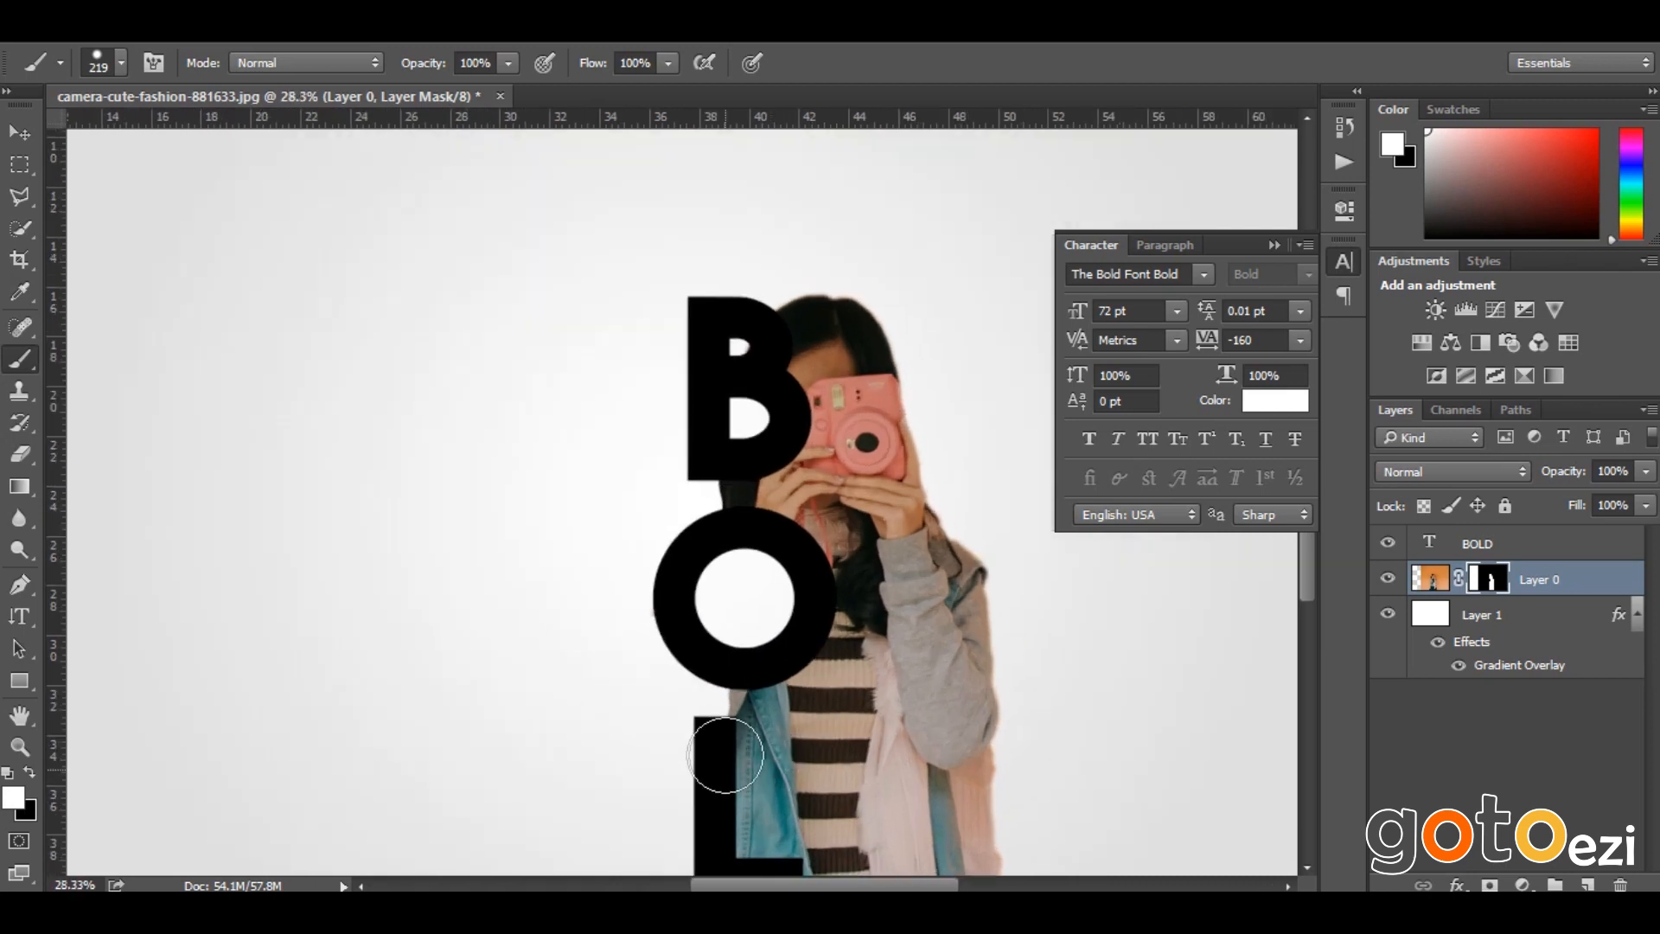
scroll(697, 588, down, 4)
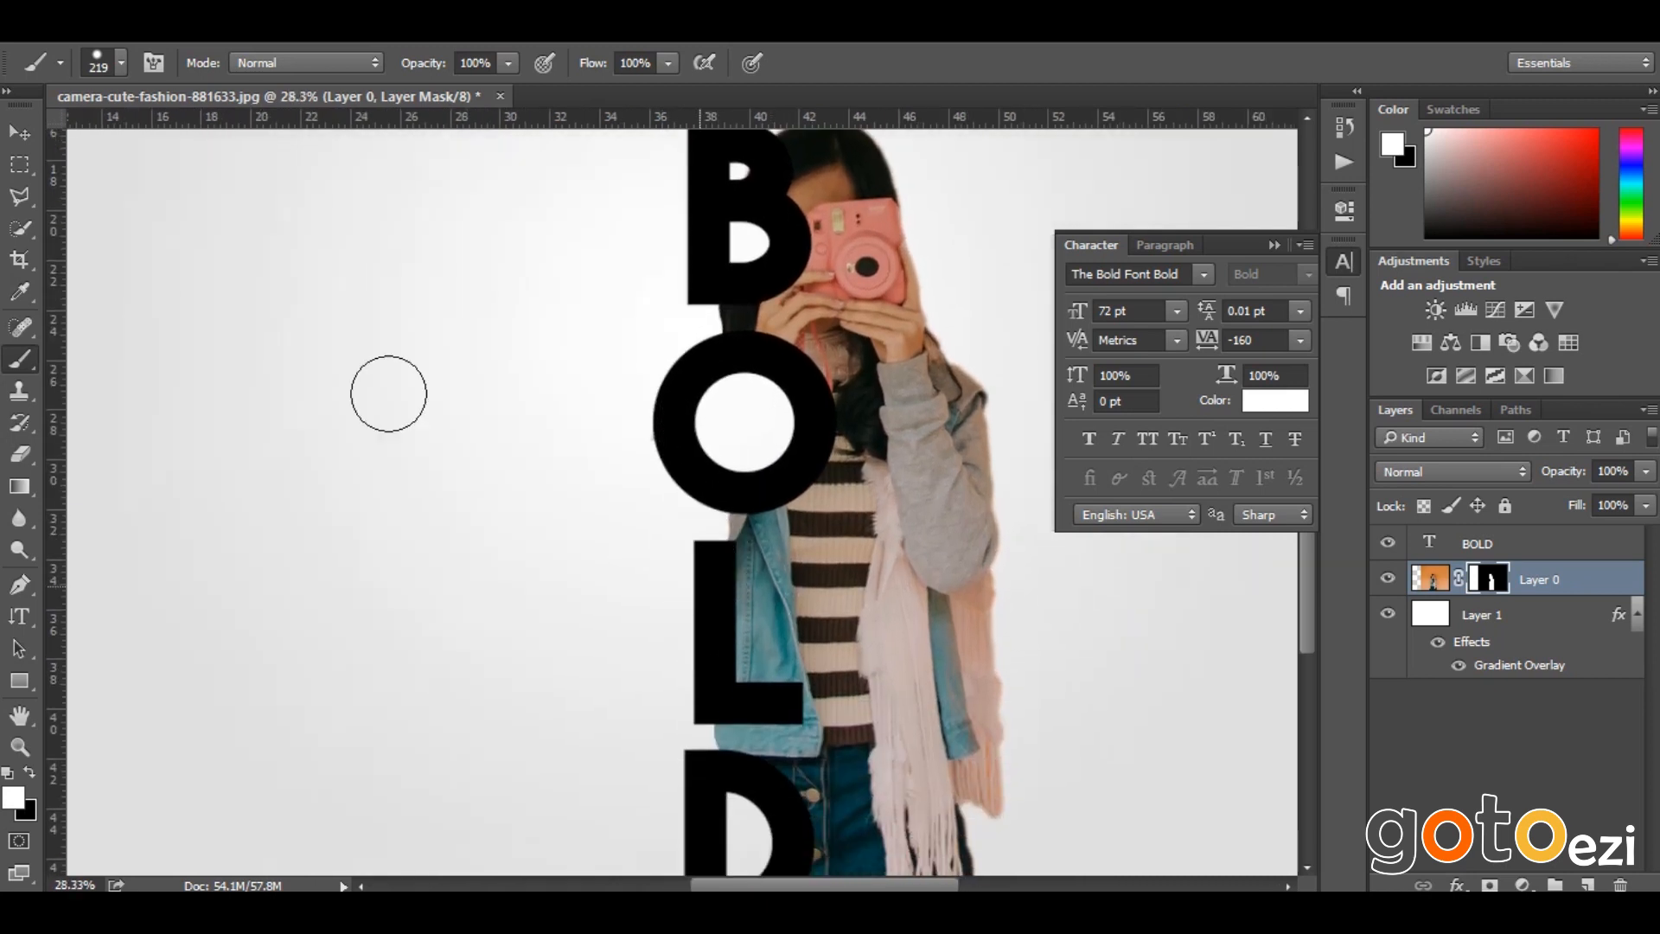
Load the BOLD letters as a selection and expand it slightly with Layer 0's mask active
click(19, 132)
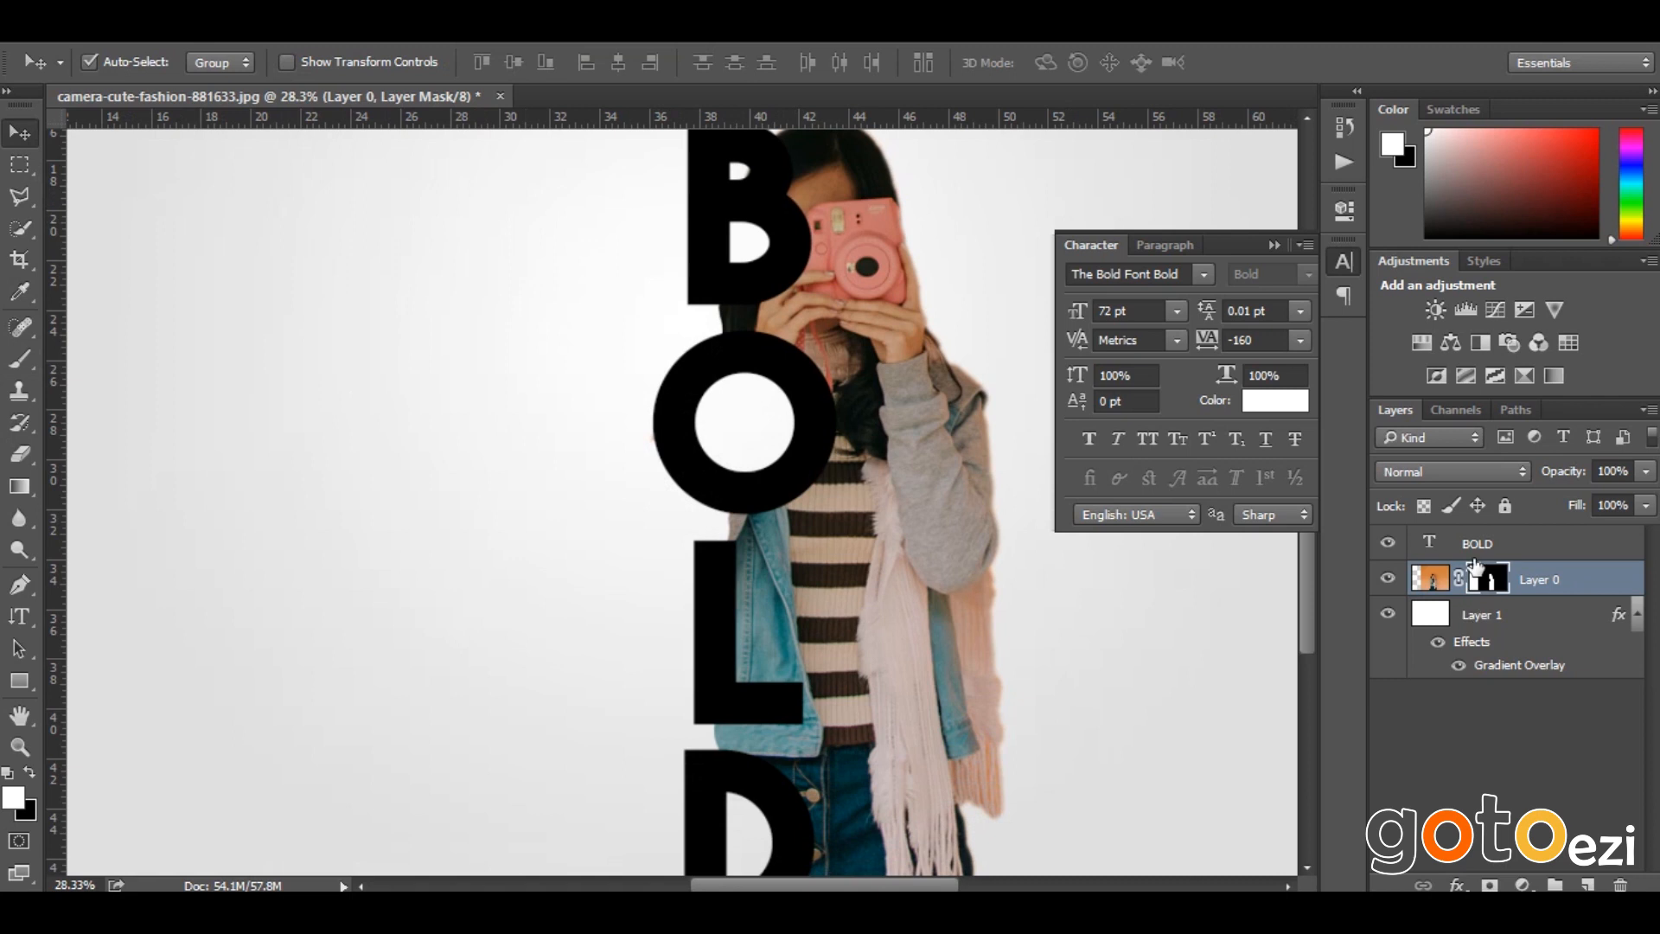
ctrl+click(1430, 543)
click(1489, 580)
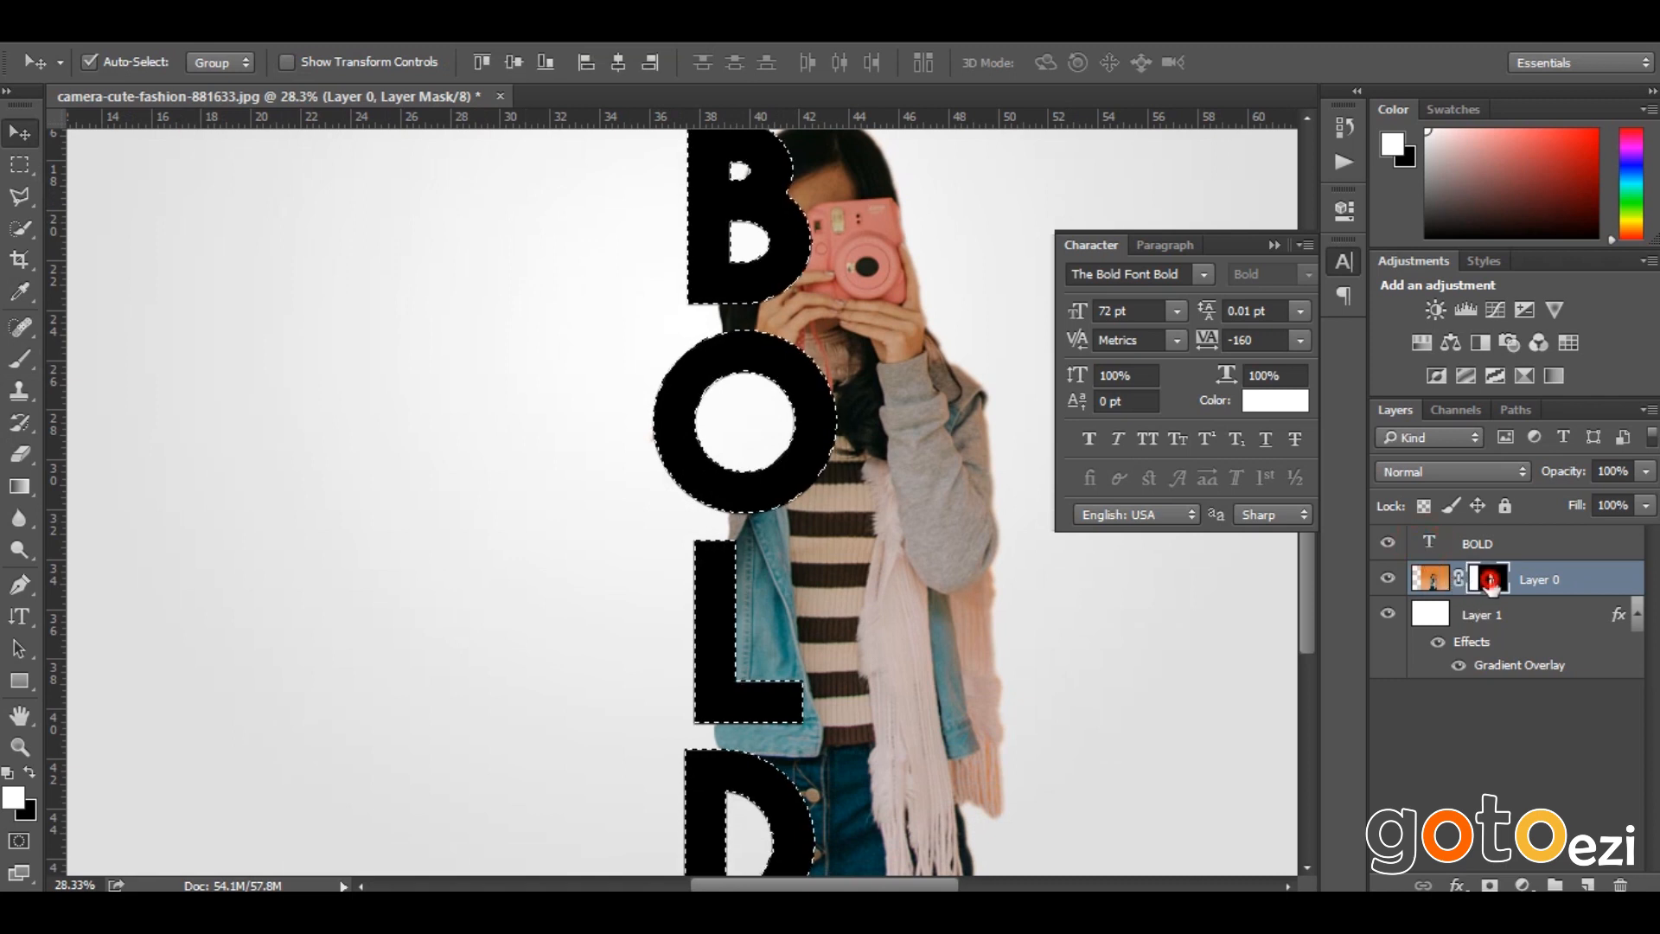
click(320, 44)
mouse_move(454, 341)
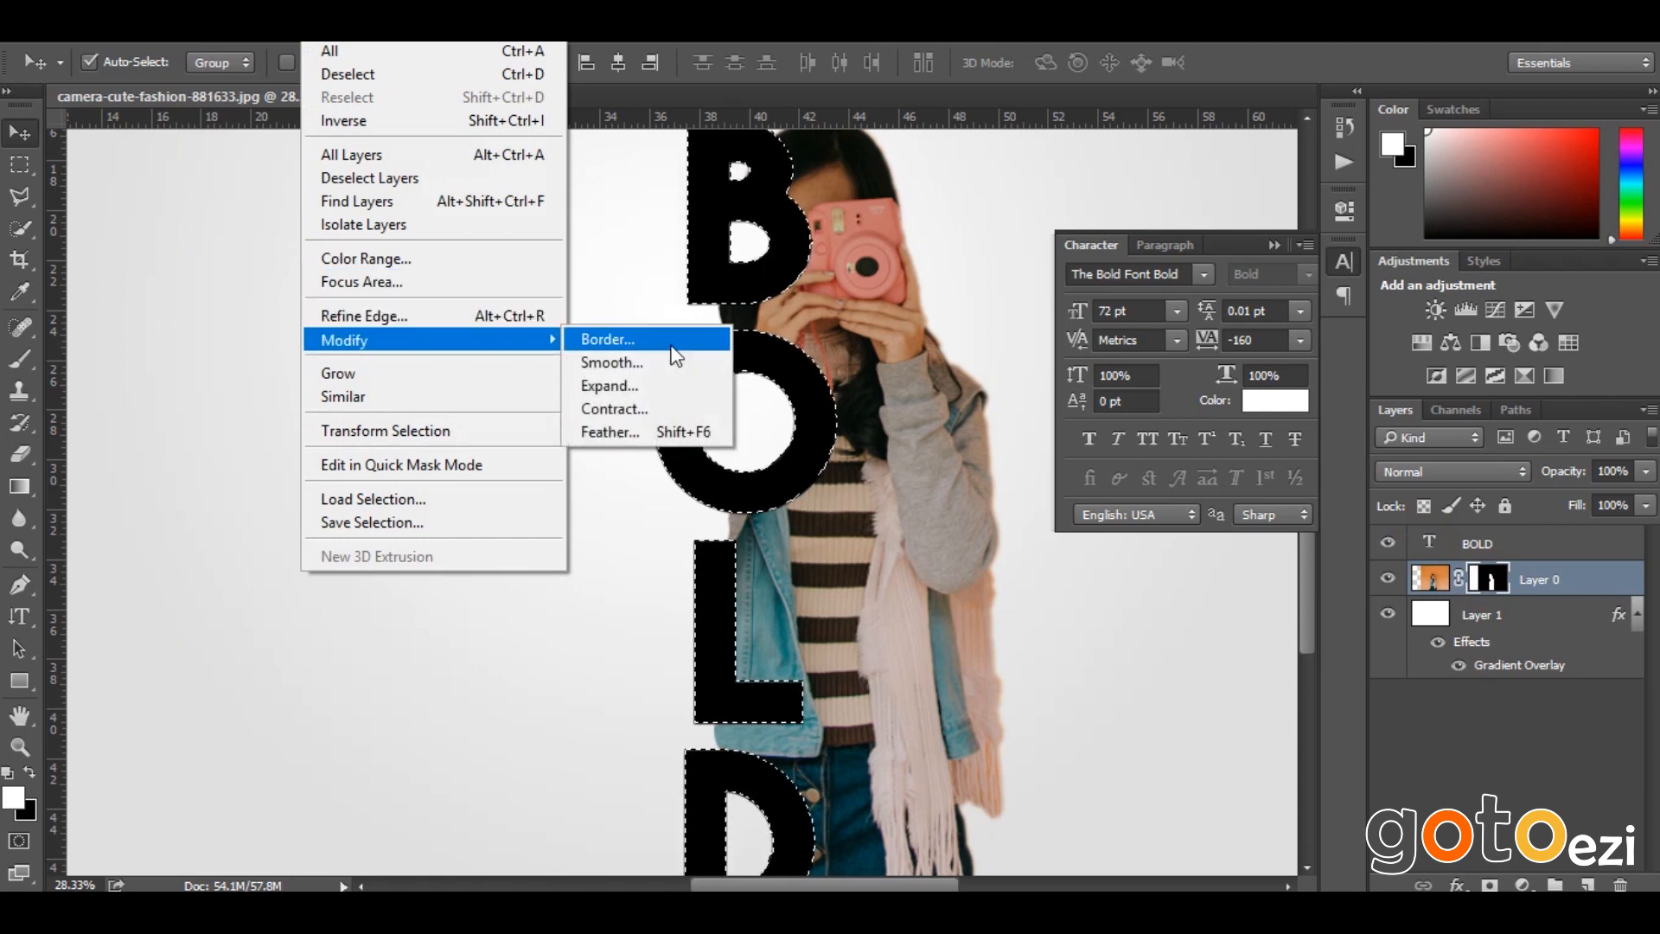
click(642, 386)
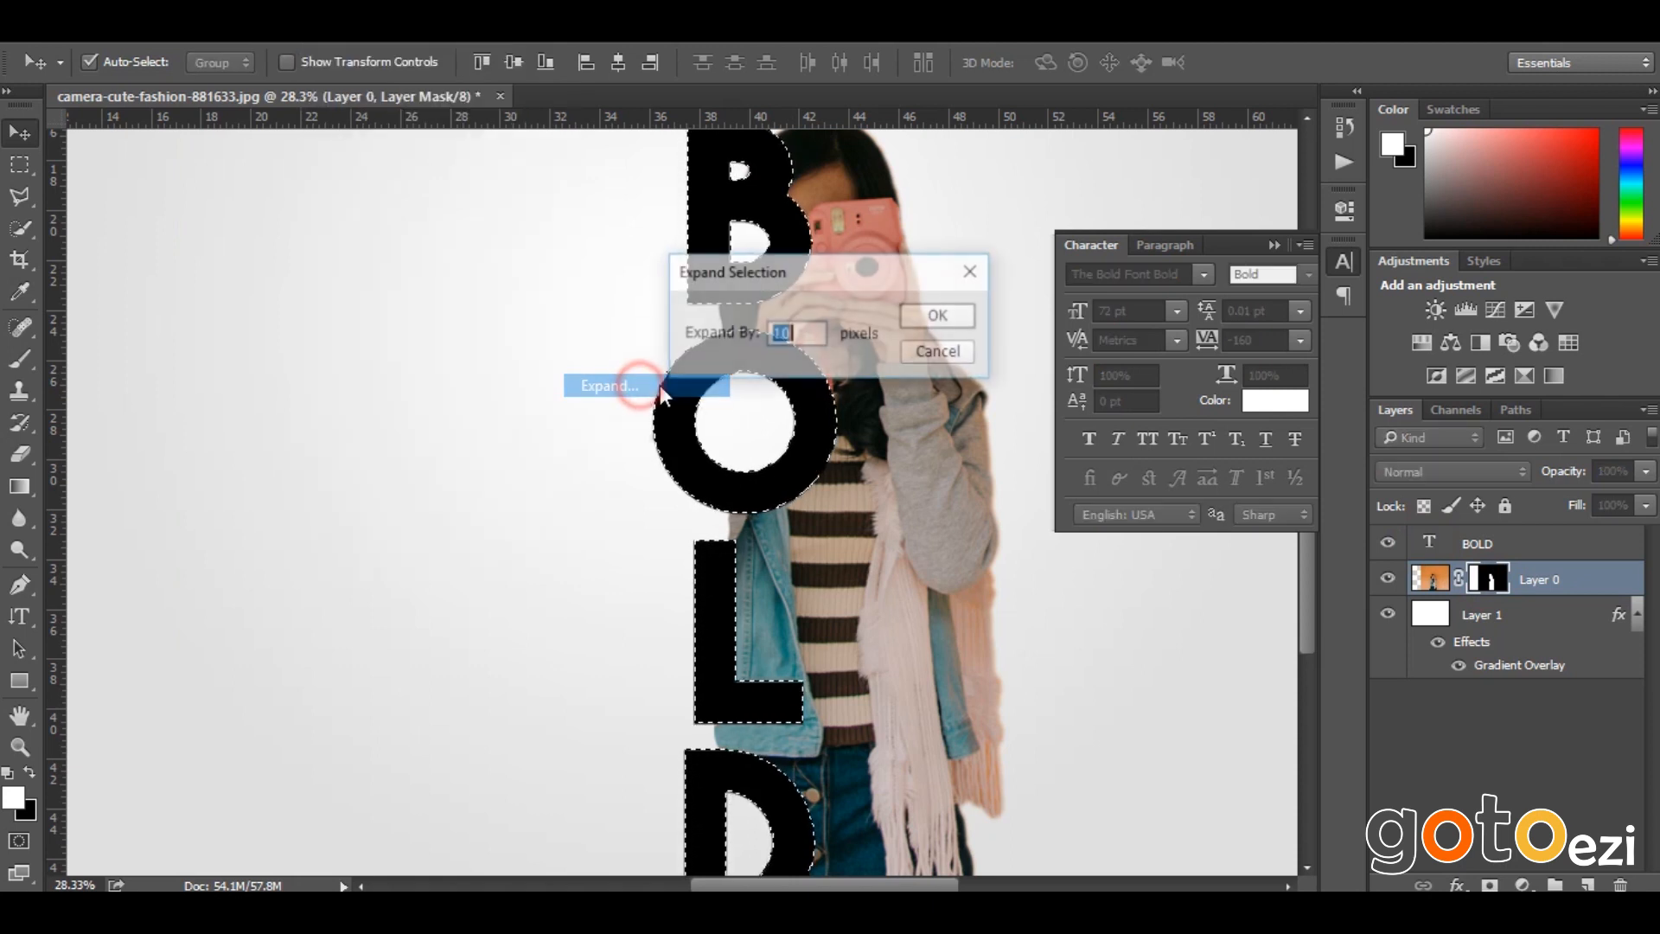
drag(817, 334, 771, 335)
click(958, 327)
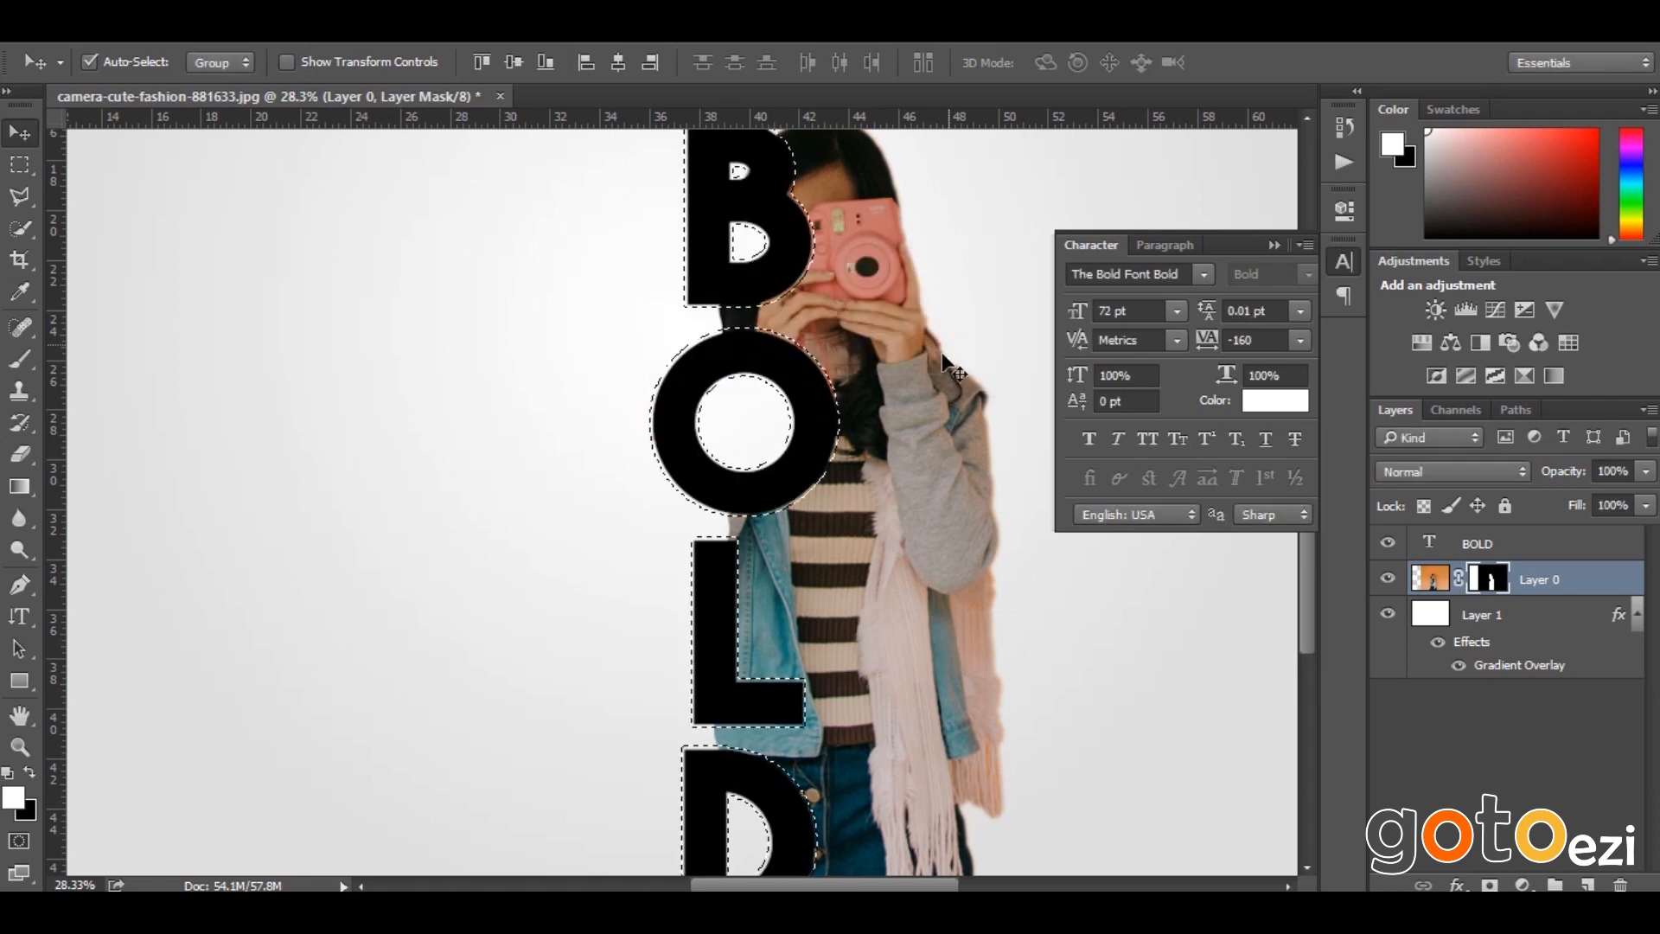
Fill the expanded letter selection with black on Layer 0's mask to leave a gap around the text, and deselect
scroll(555, 663, down, 2)
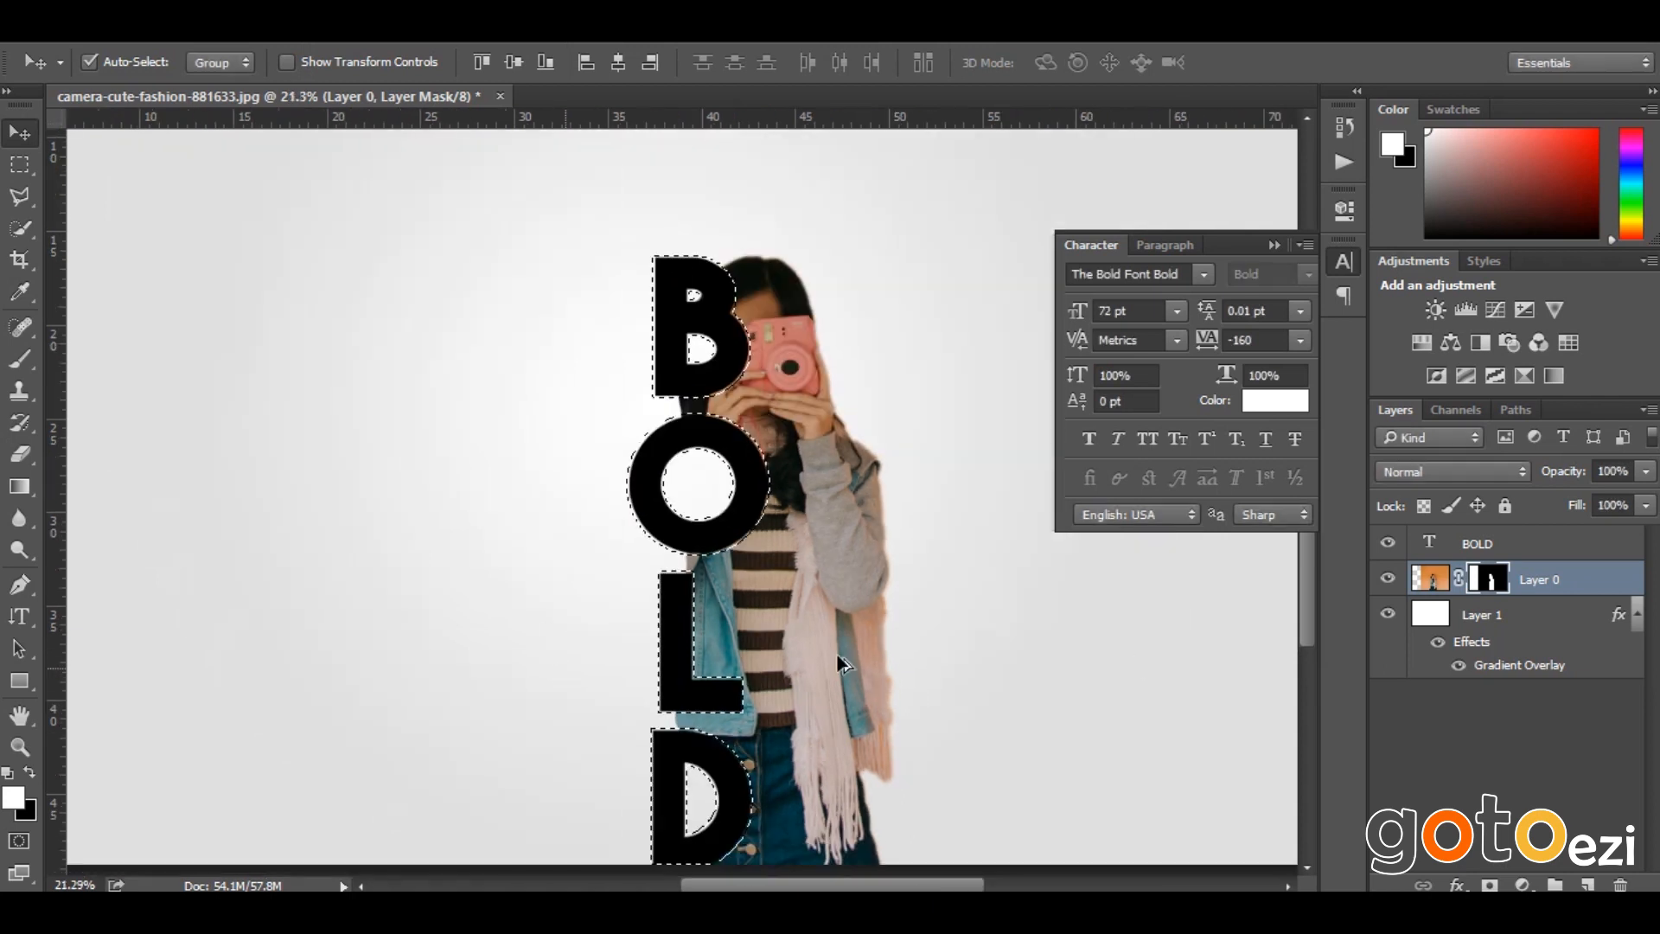
click(1496, 588)
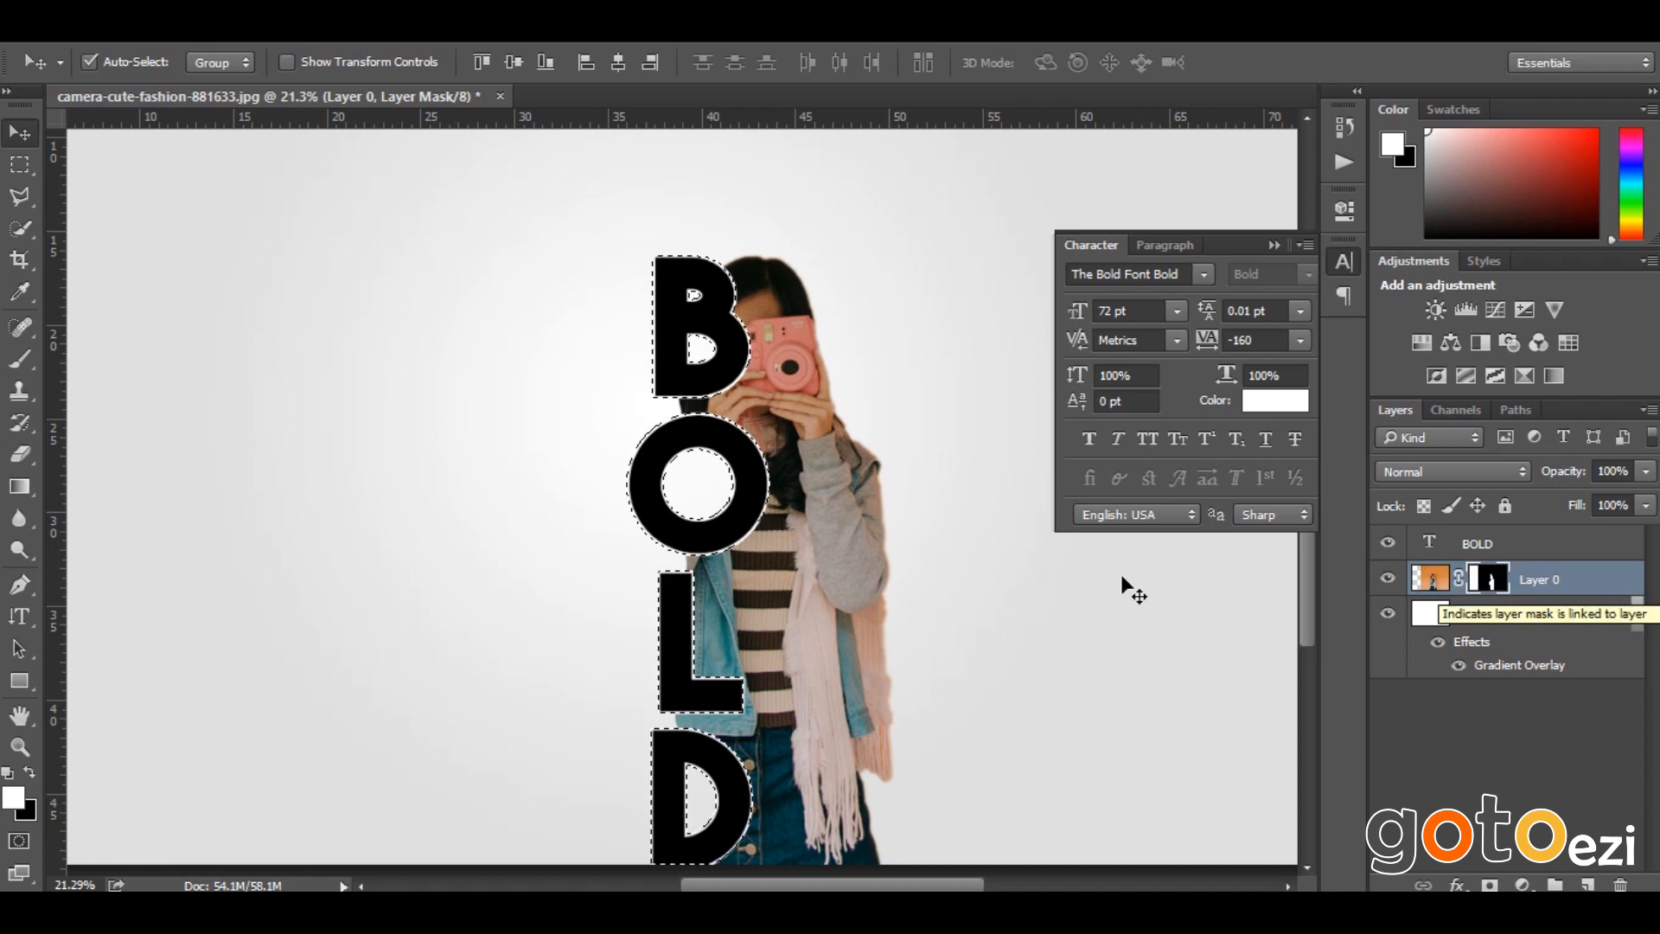
key(ctrl+BackSpace)
key(ctrl+d)
scroll(570, 370, up, 1)
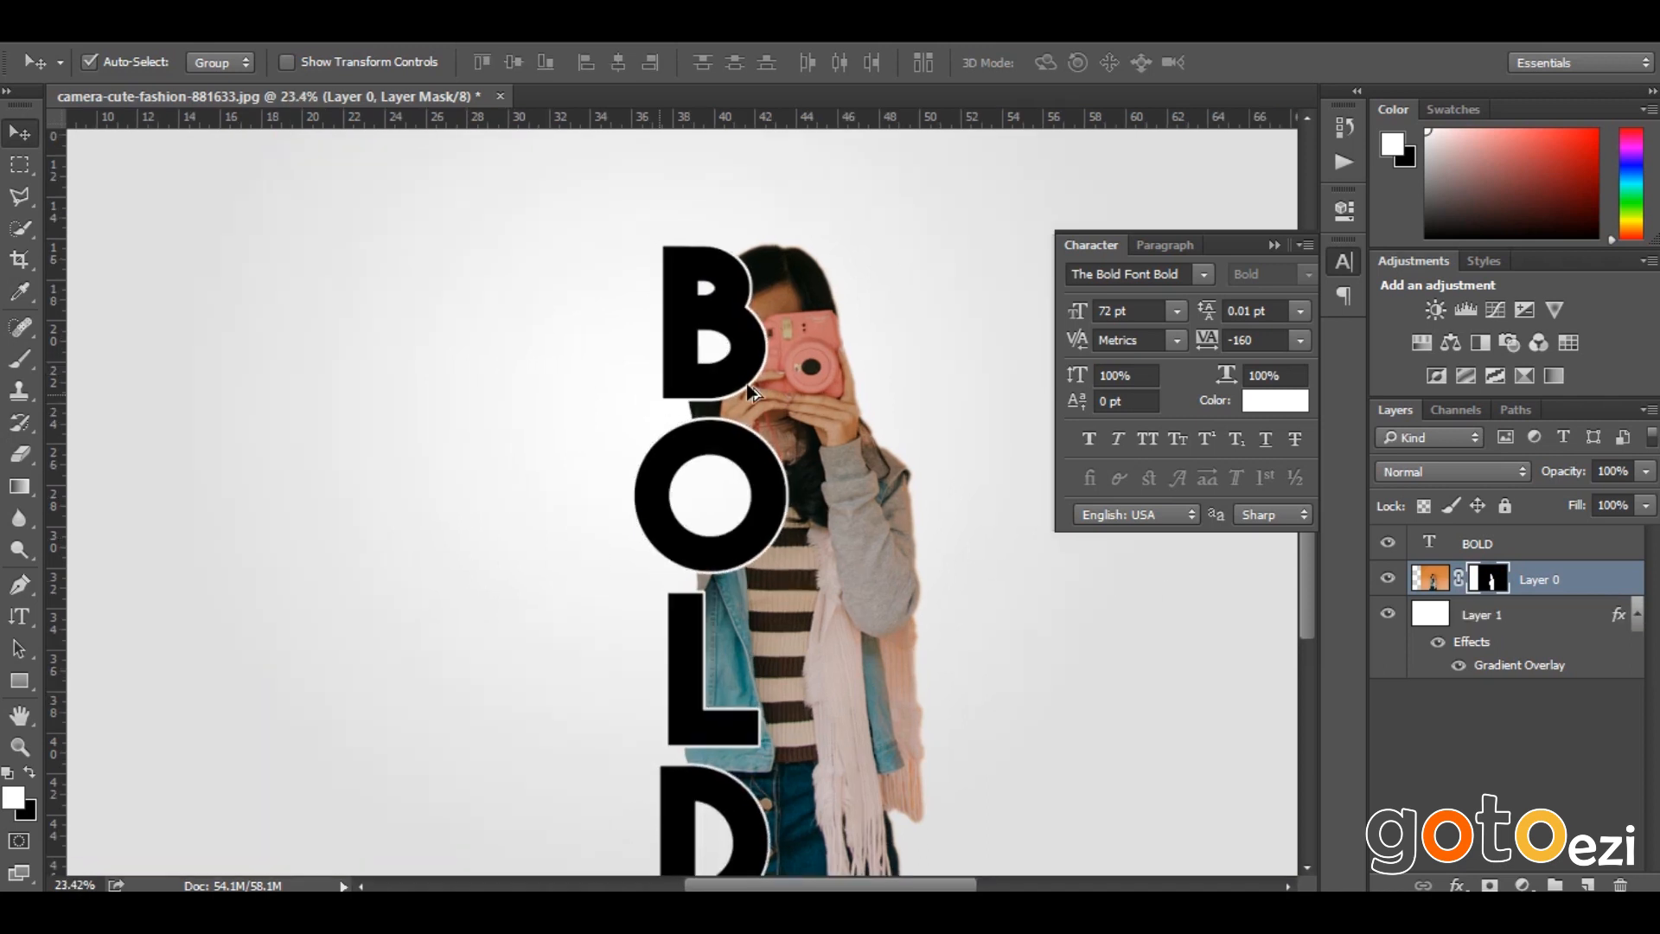
click(1275, 244)
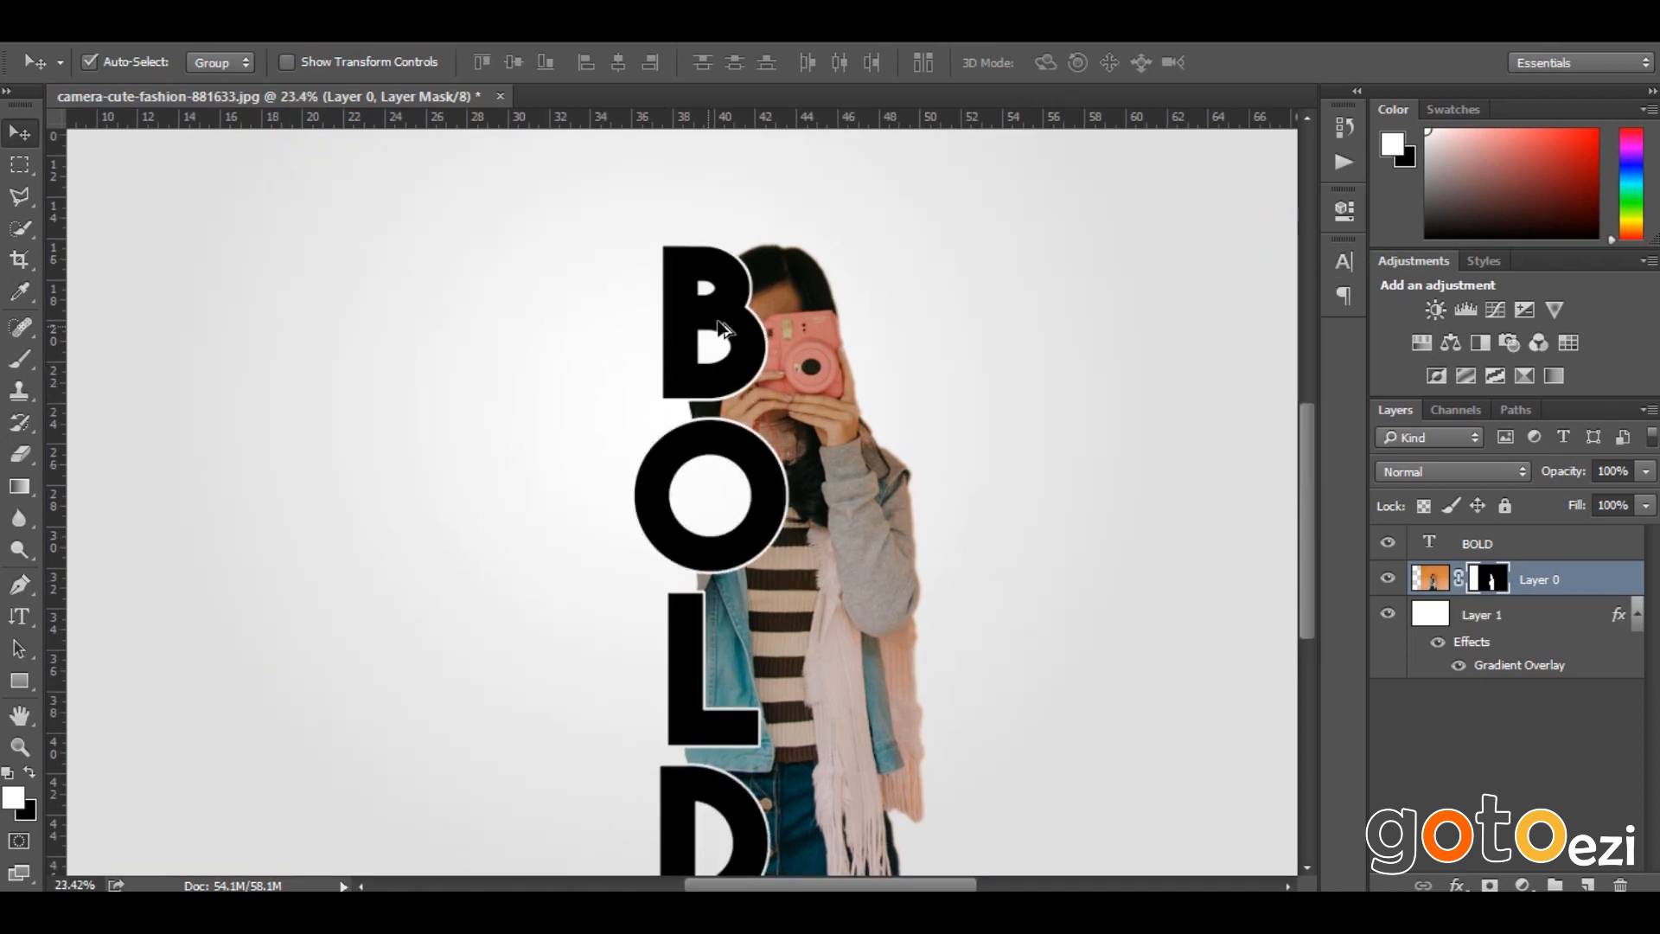
scroll(759, 285, down, 1)
scroll(765, 294, down, 1)
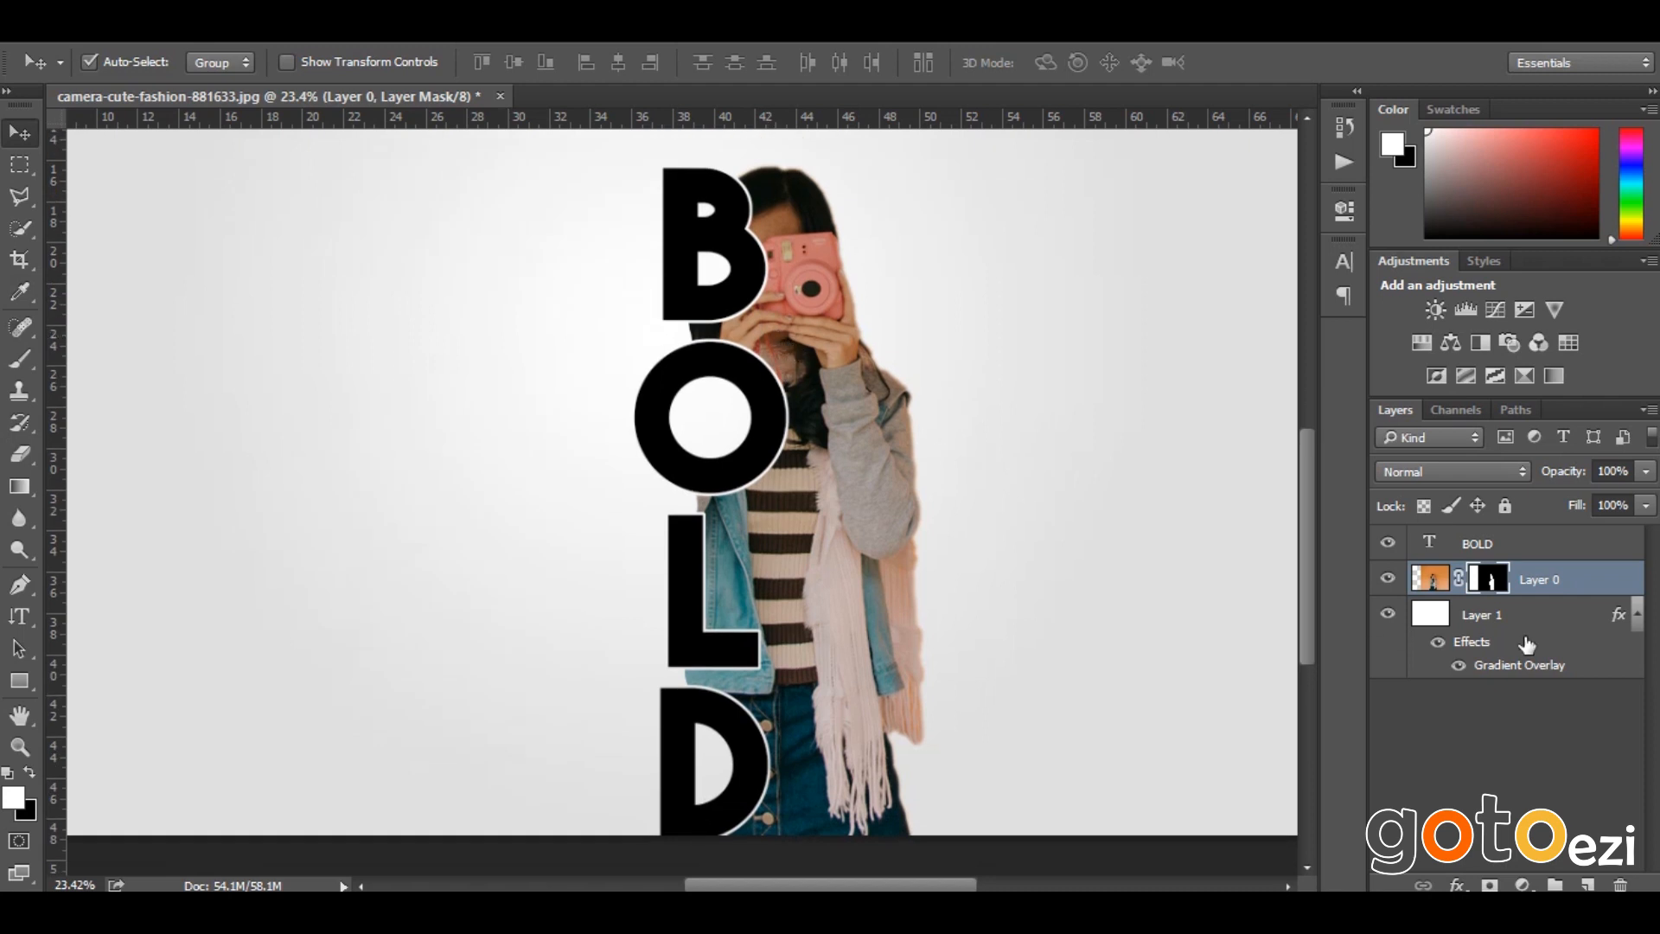
Duplicate the woman's Layer 0 and unlink the copy's layer mask
click(1578, 577)
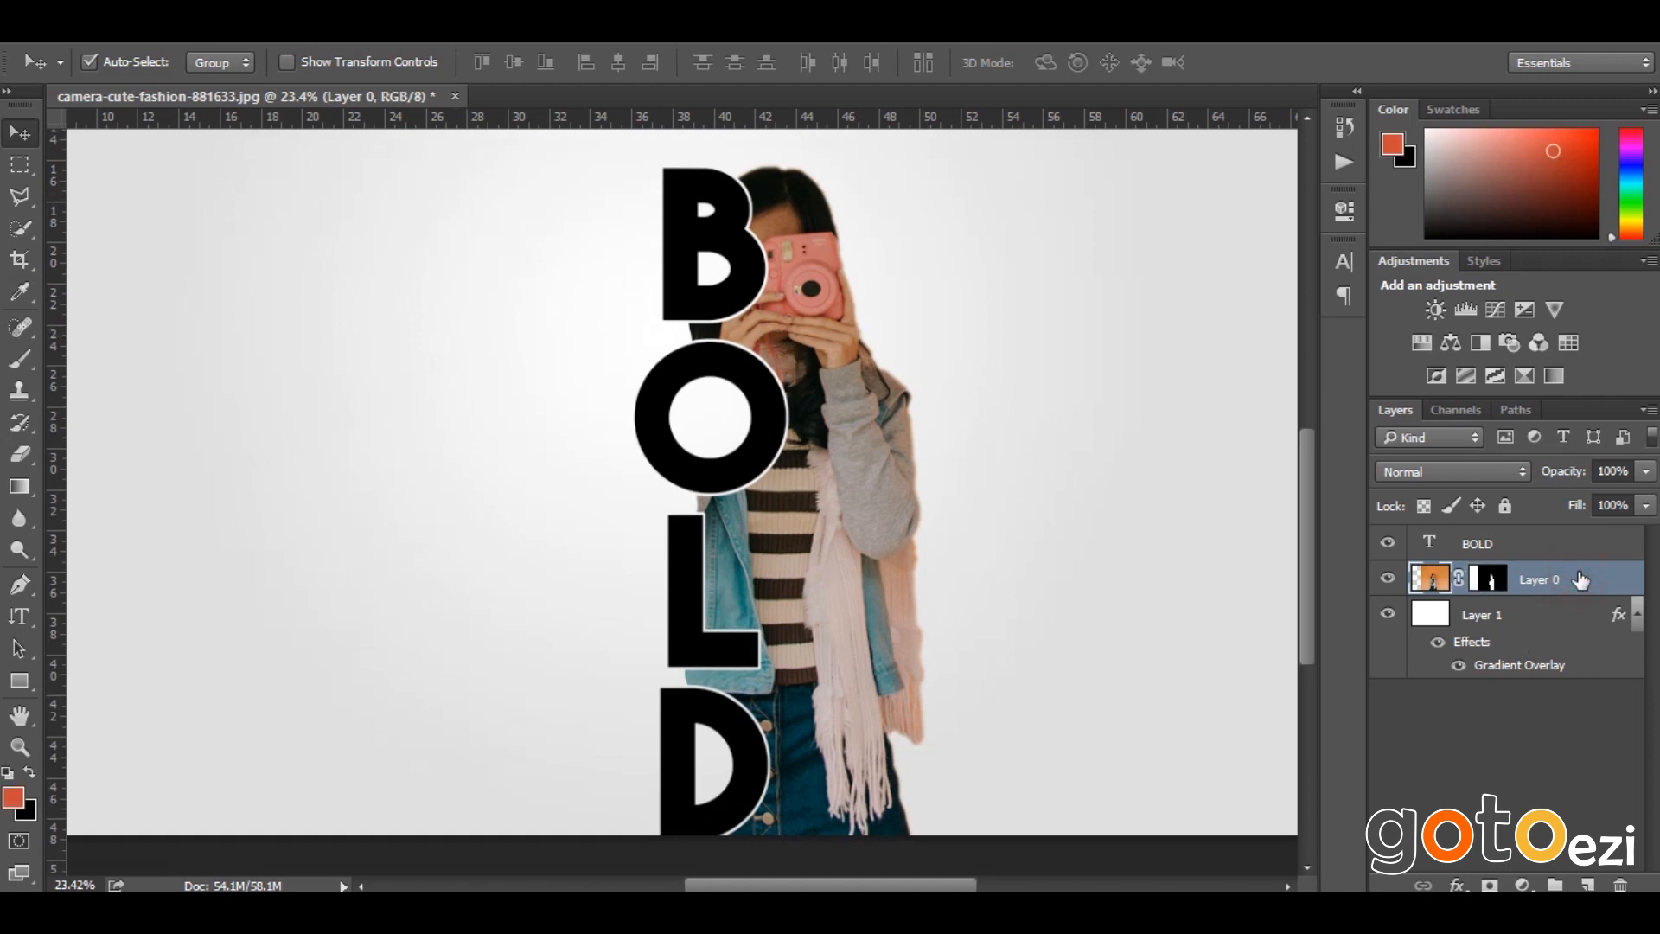
key(ctrl+j)
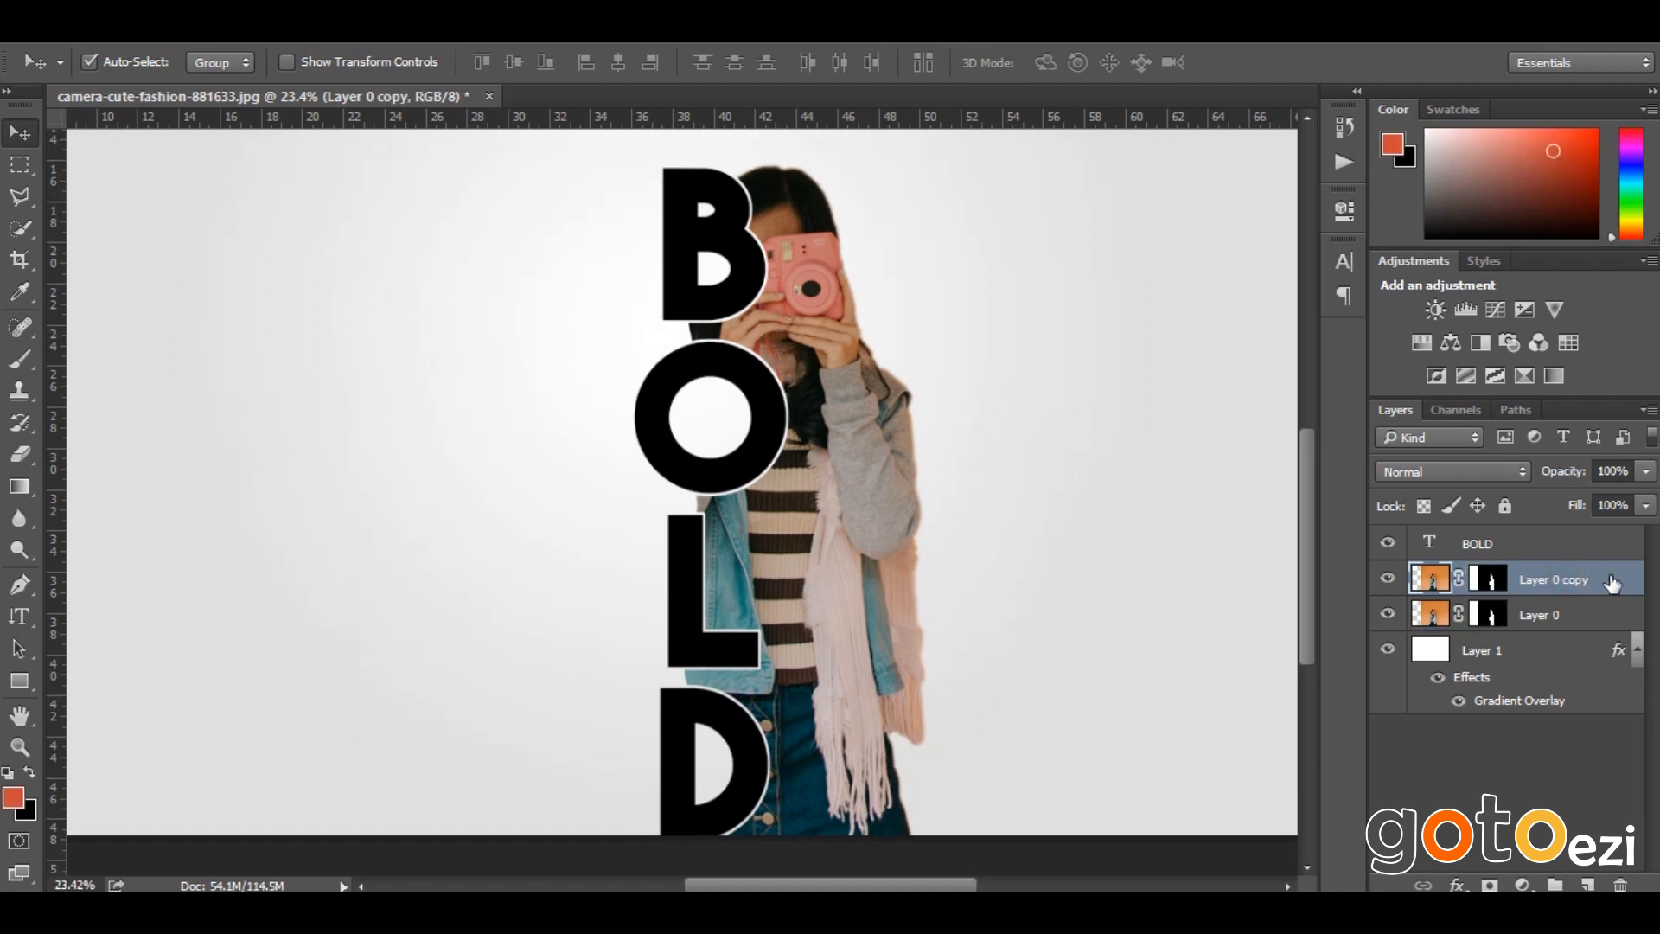
click(1458, 578)
drag(1508, 585, 1620, 885)
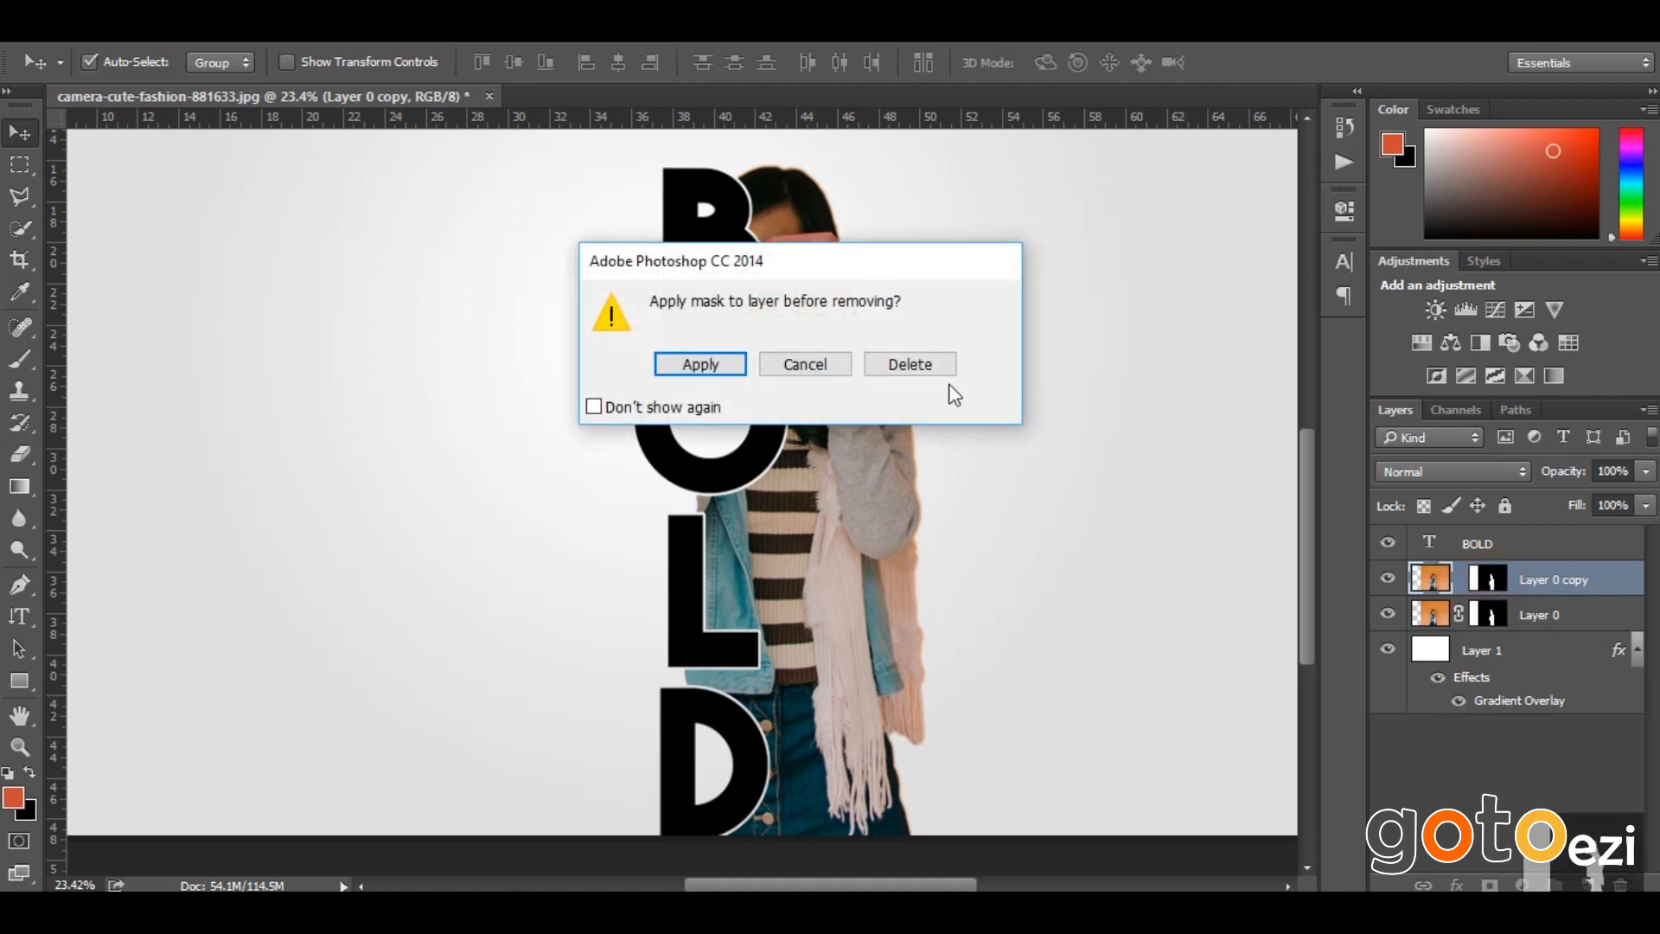
click(731, 368)
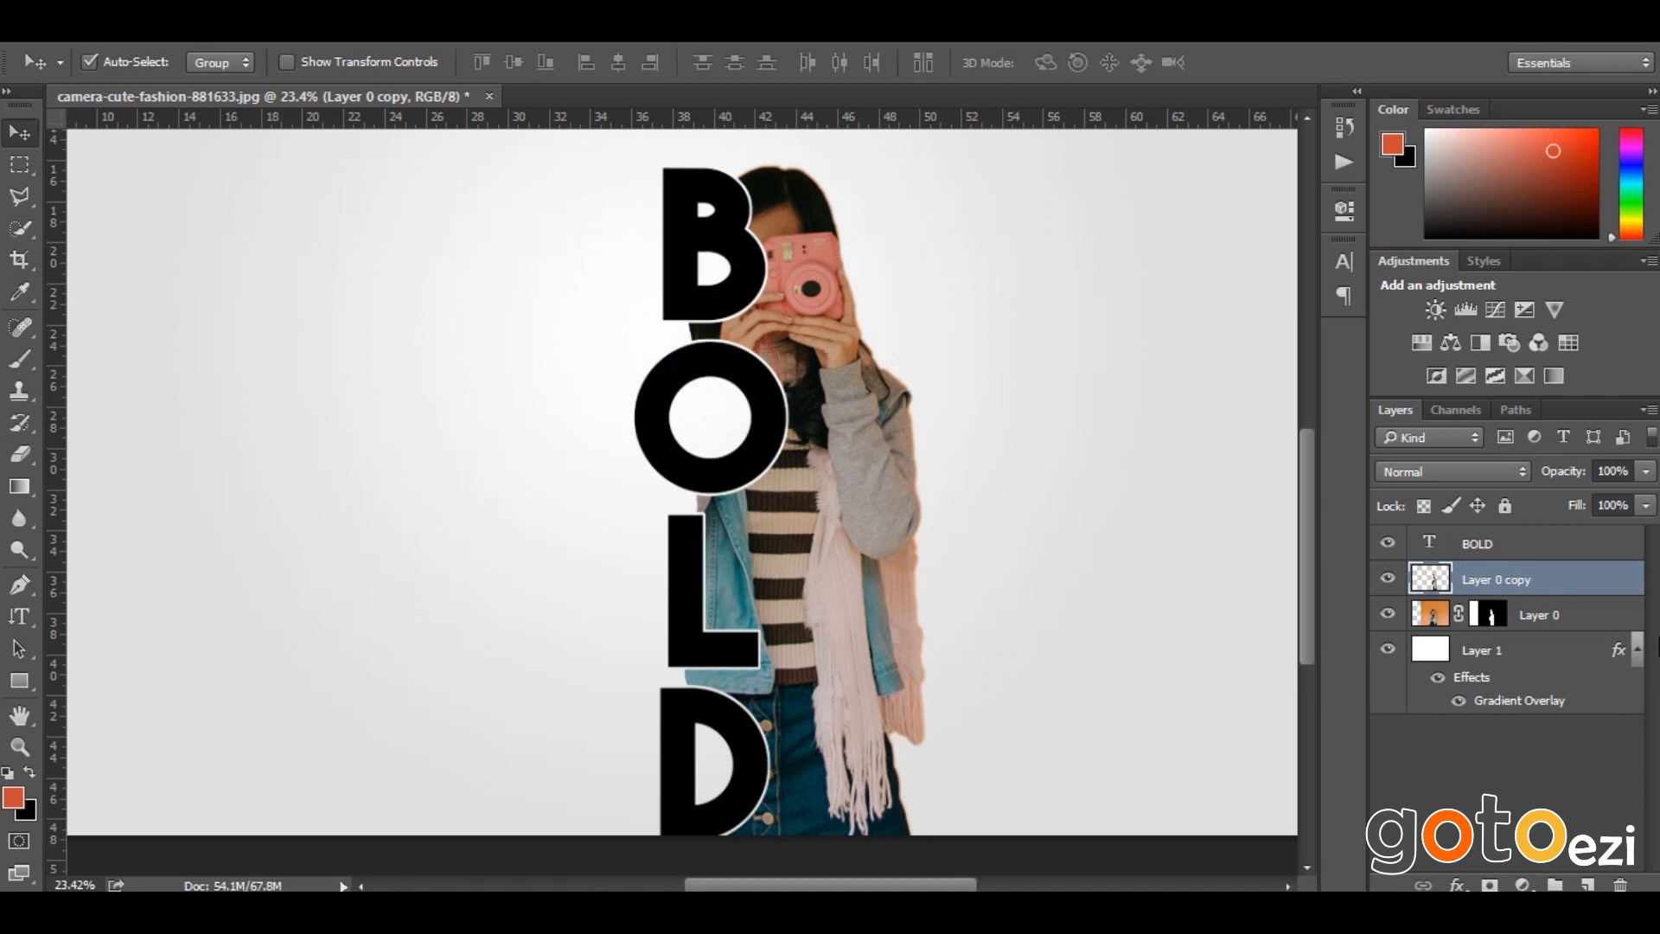
key(ctrl+z)
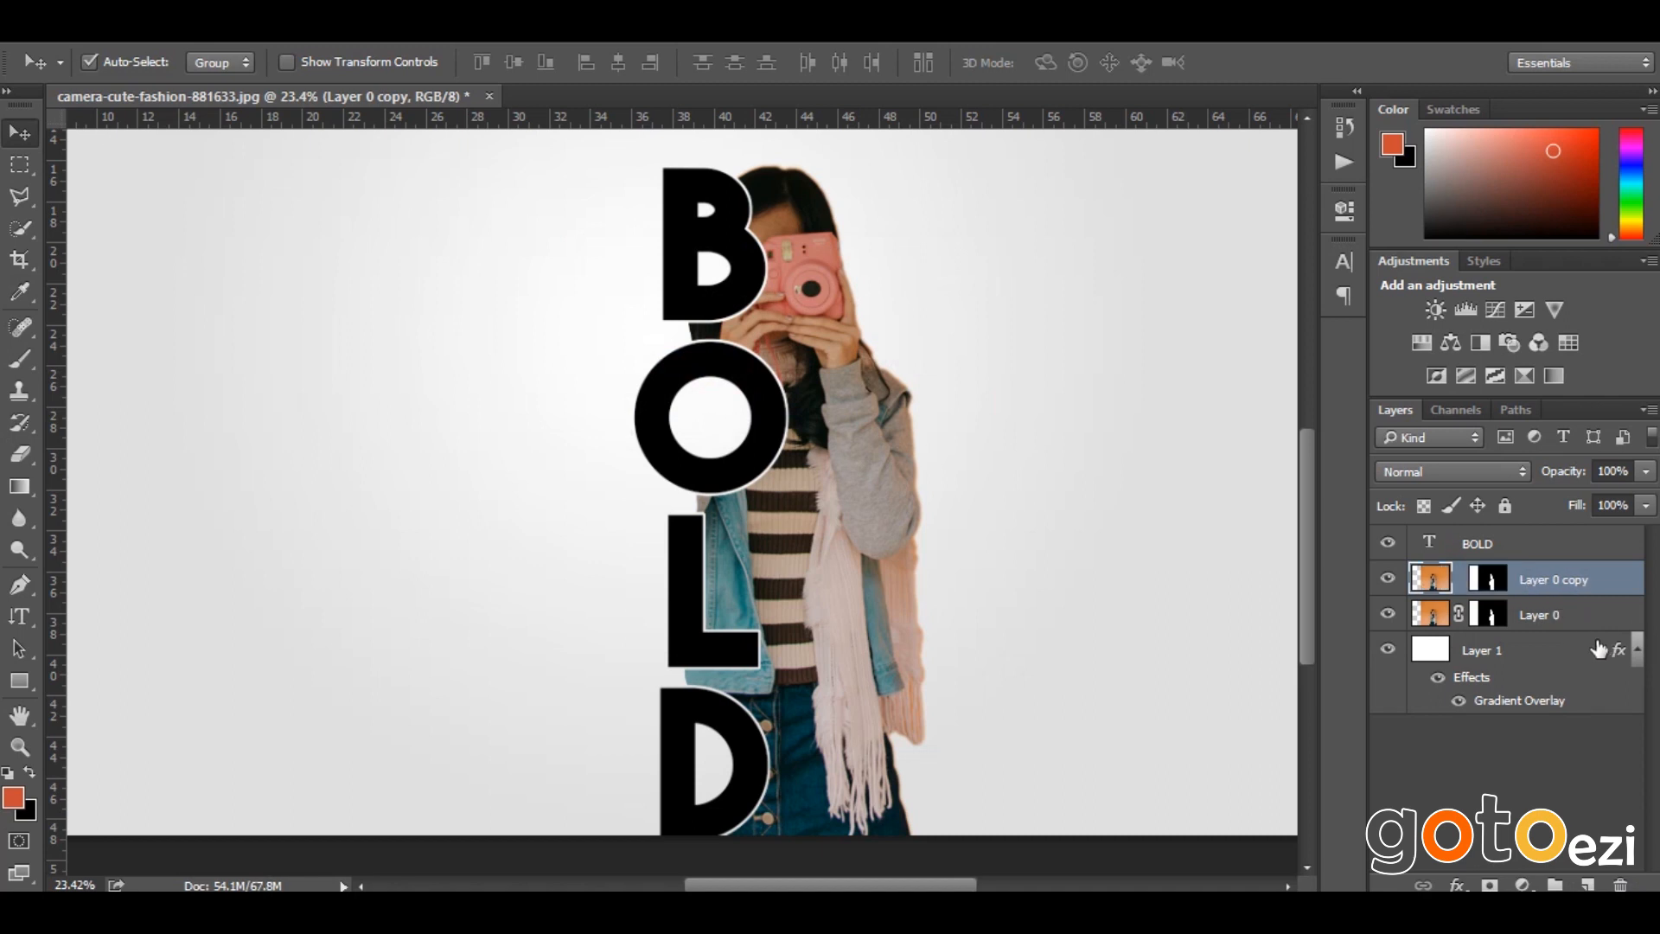
Fill the whole layer mask of Layer 0 copy with black, and refill it entirely with white
click(1489, 584)
key(ctrl+a)
key(ctrl+BackSpace)
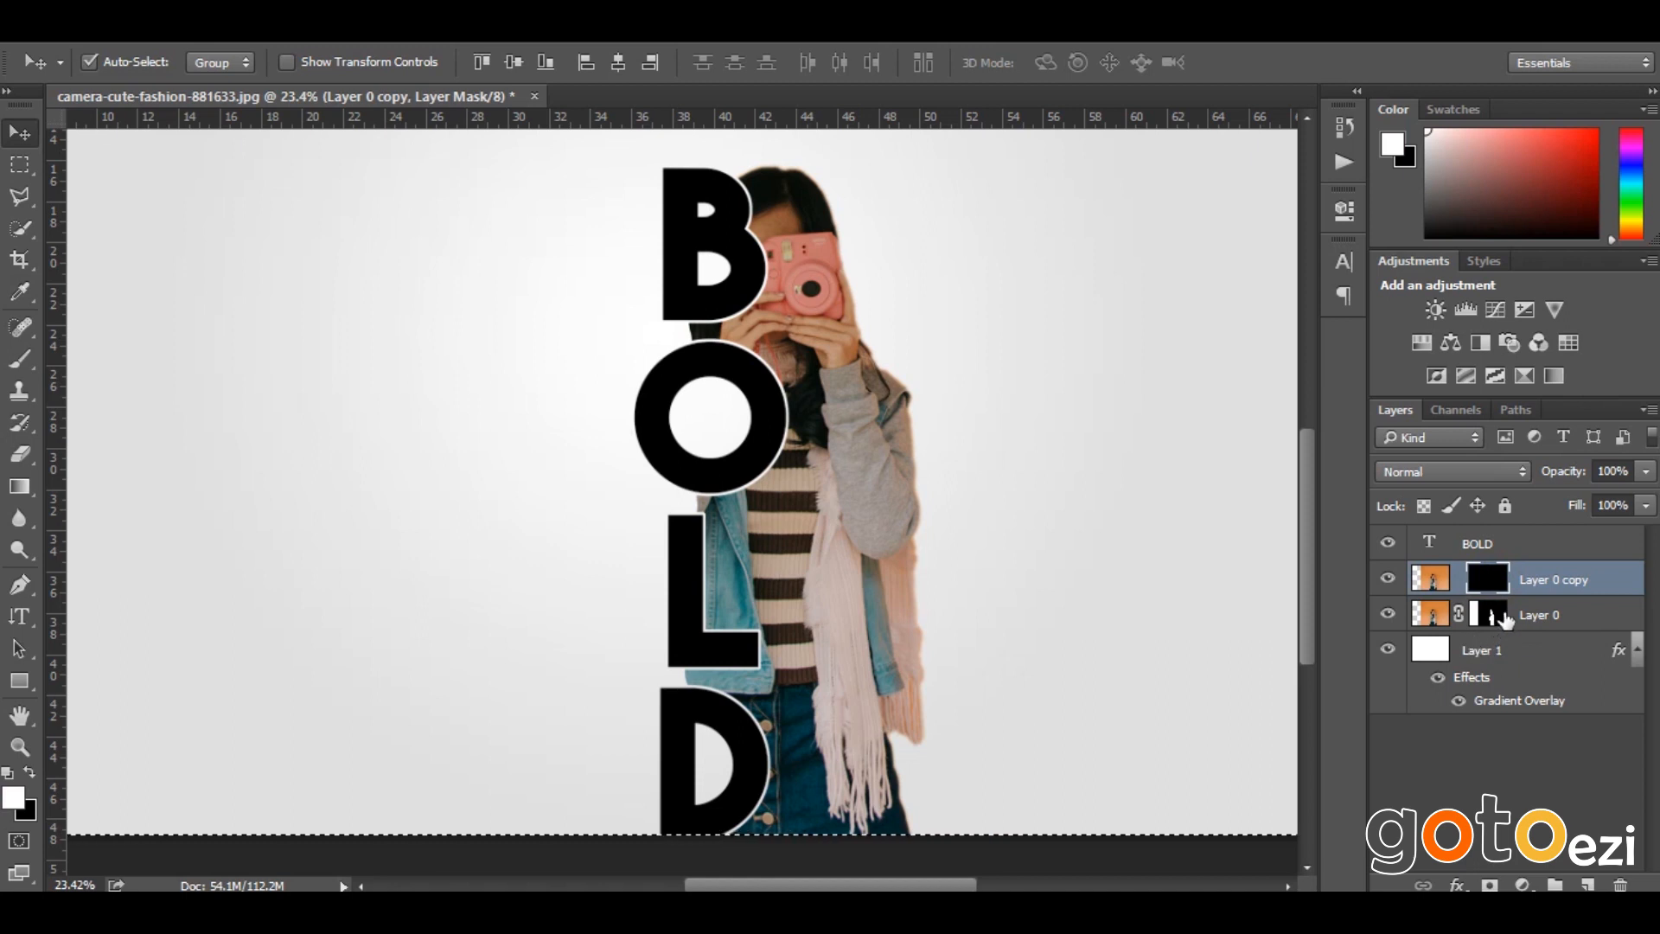
drag(1482, 613, 1481, 595)
key(x)
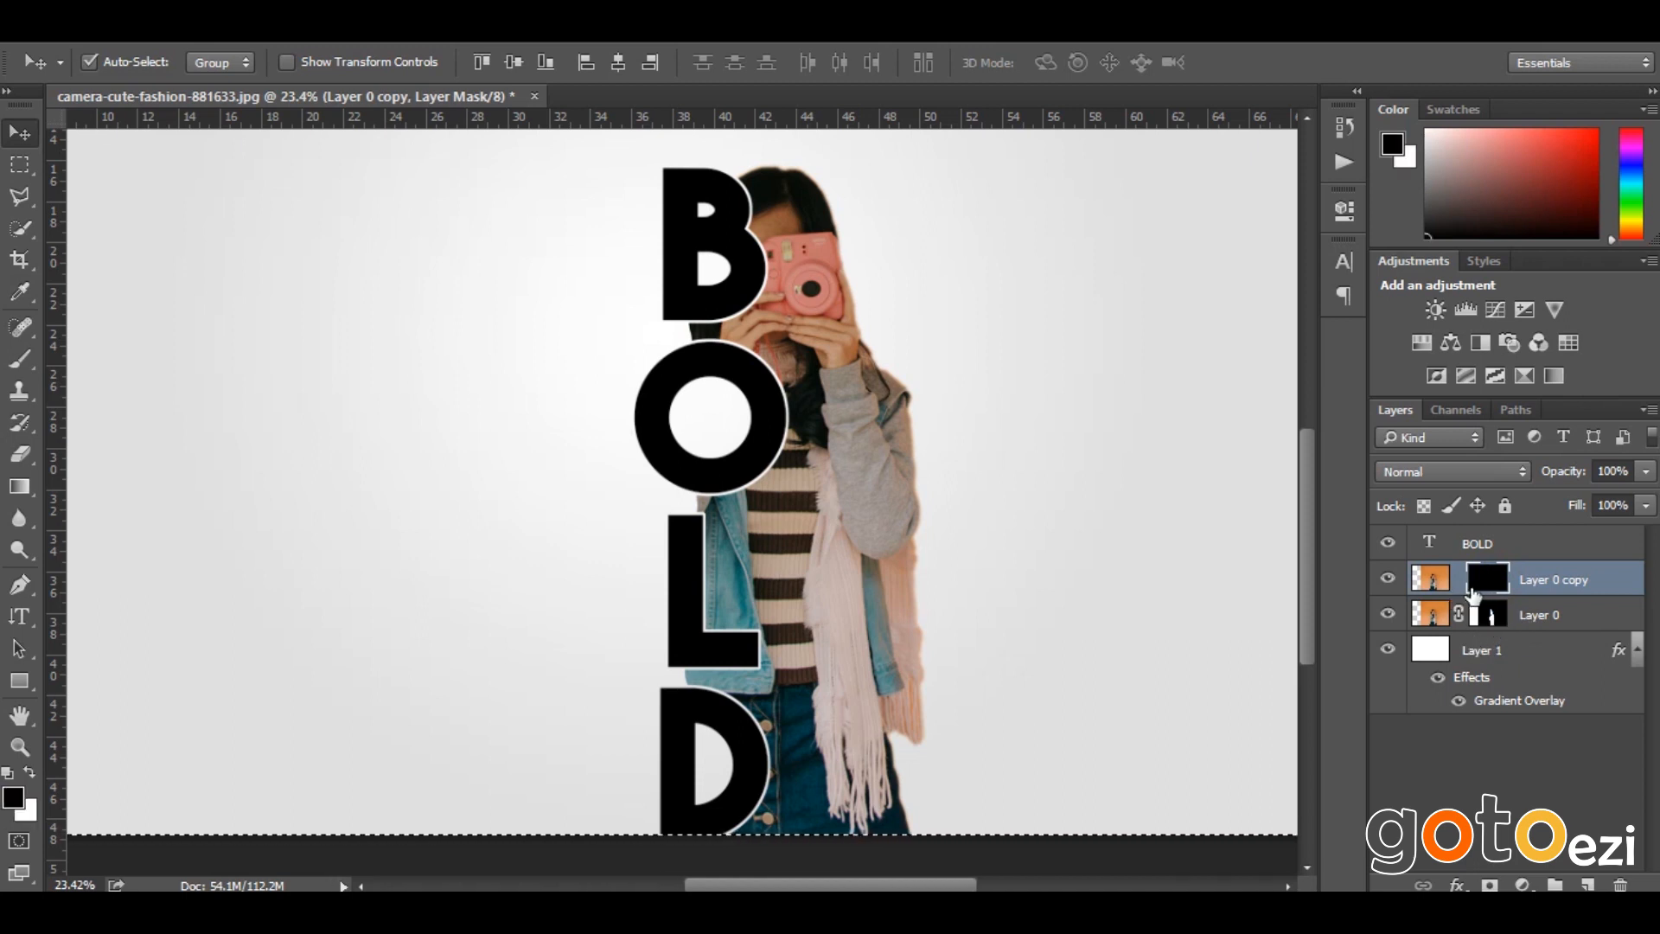
key(ctrl+BackSpace)
Delete the layer mask from Layer 0 copy so the full photo stays on that layer
drag(1487, 592, 1617, 882)
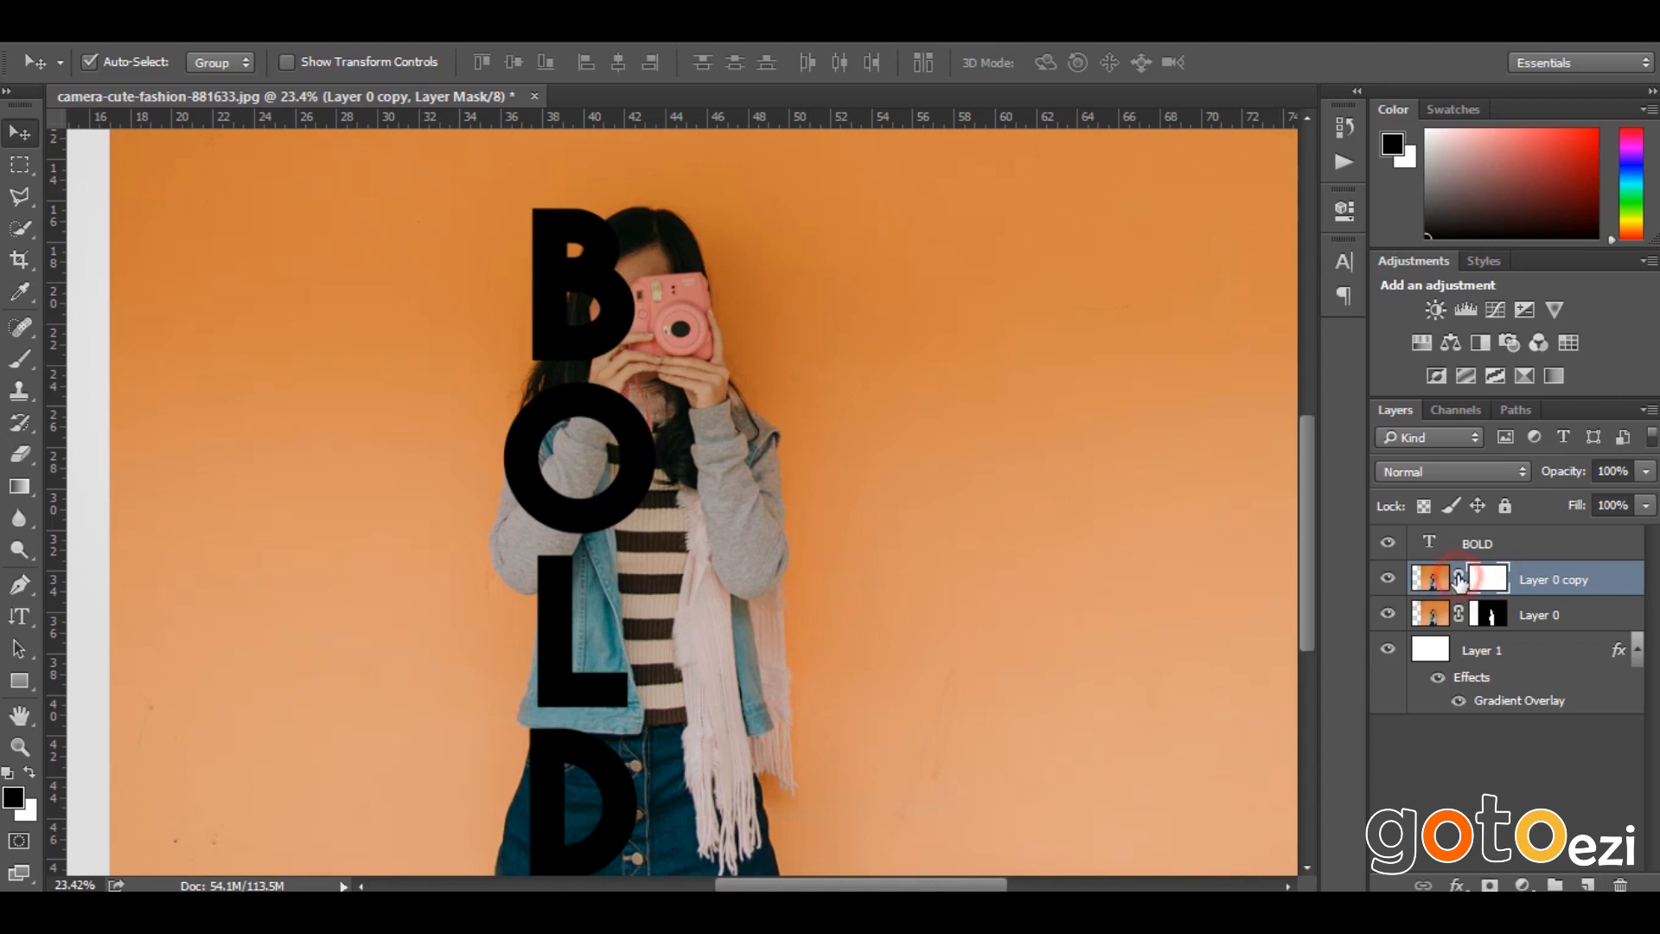
drag(1486, 580, 1620, 879)
click(699, 364)
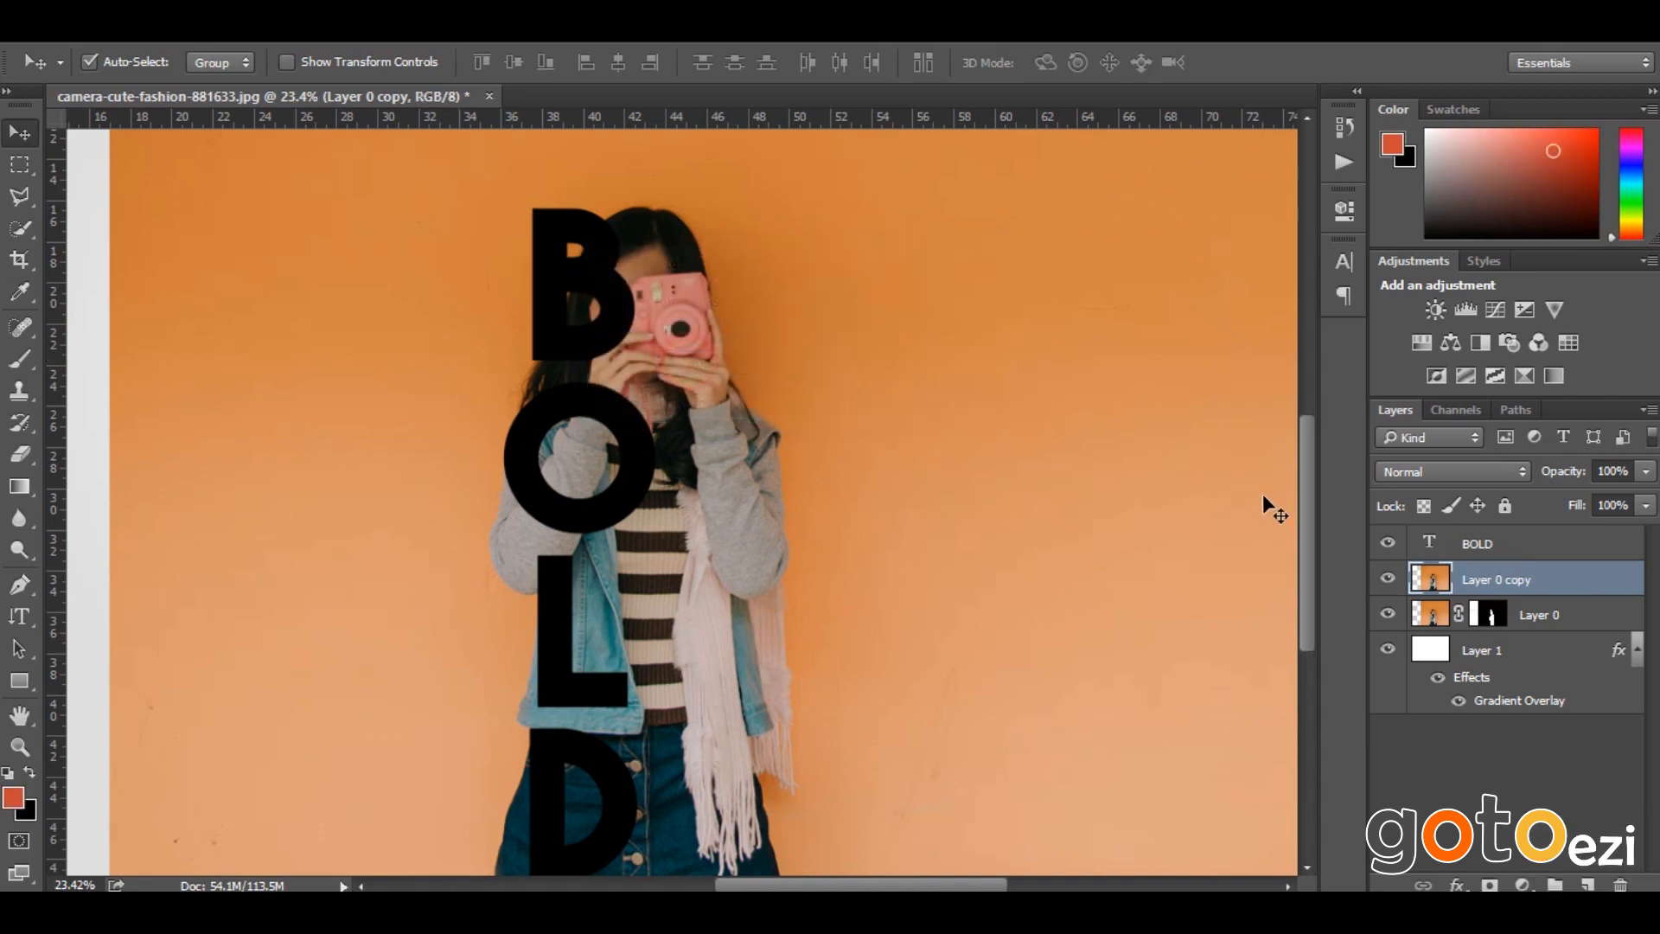
Move Layer 0 copy above the BOLD text layer and clip it to the letters
drag(1509, 591, 1504, 540)
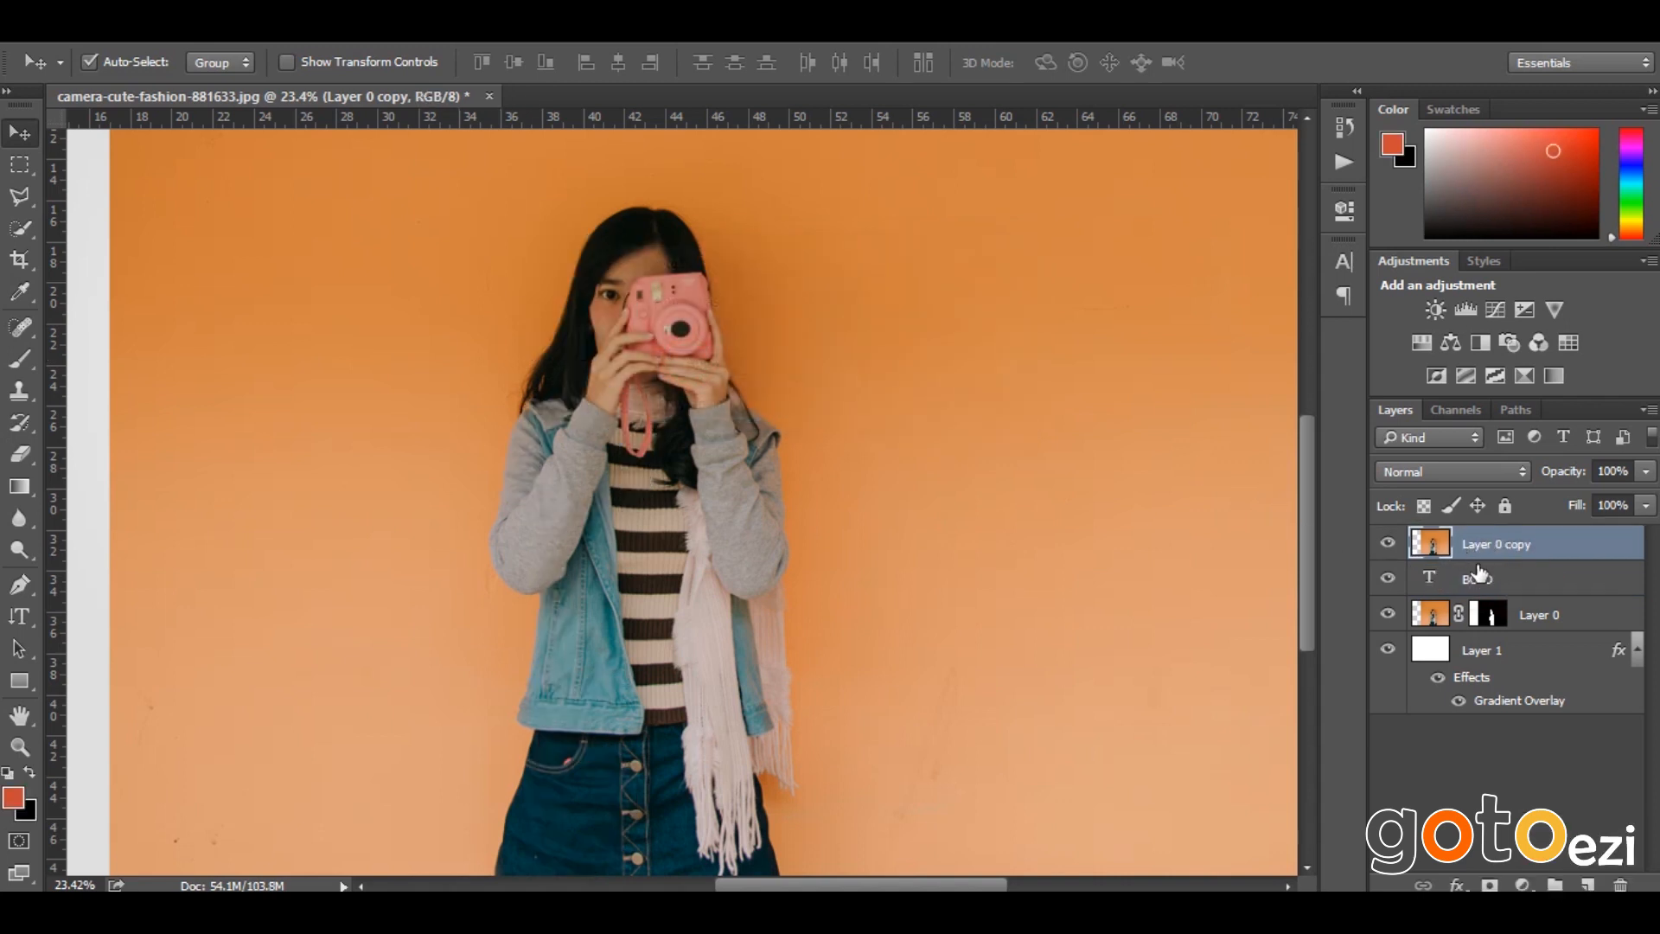
alt+click(1509, 553)
key(ctrl+0)
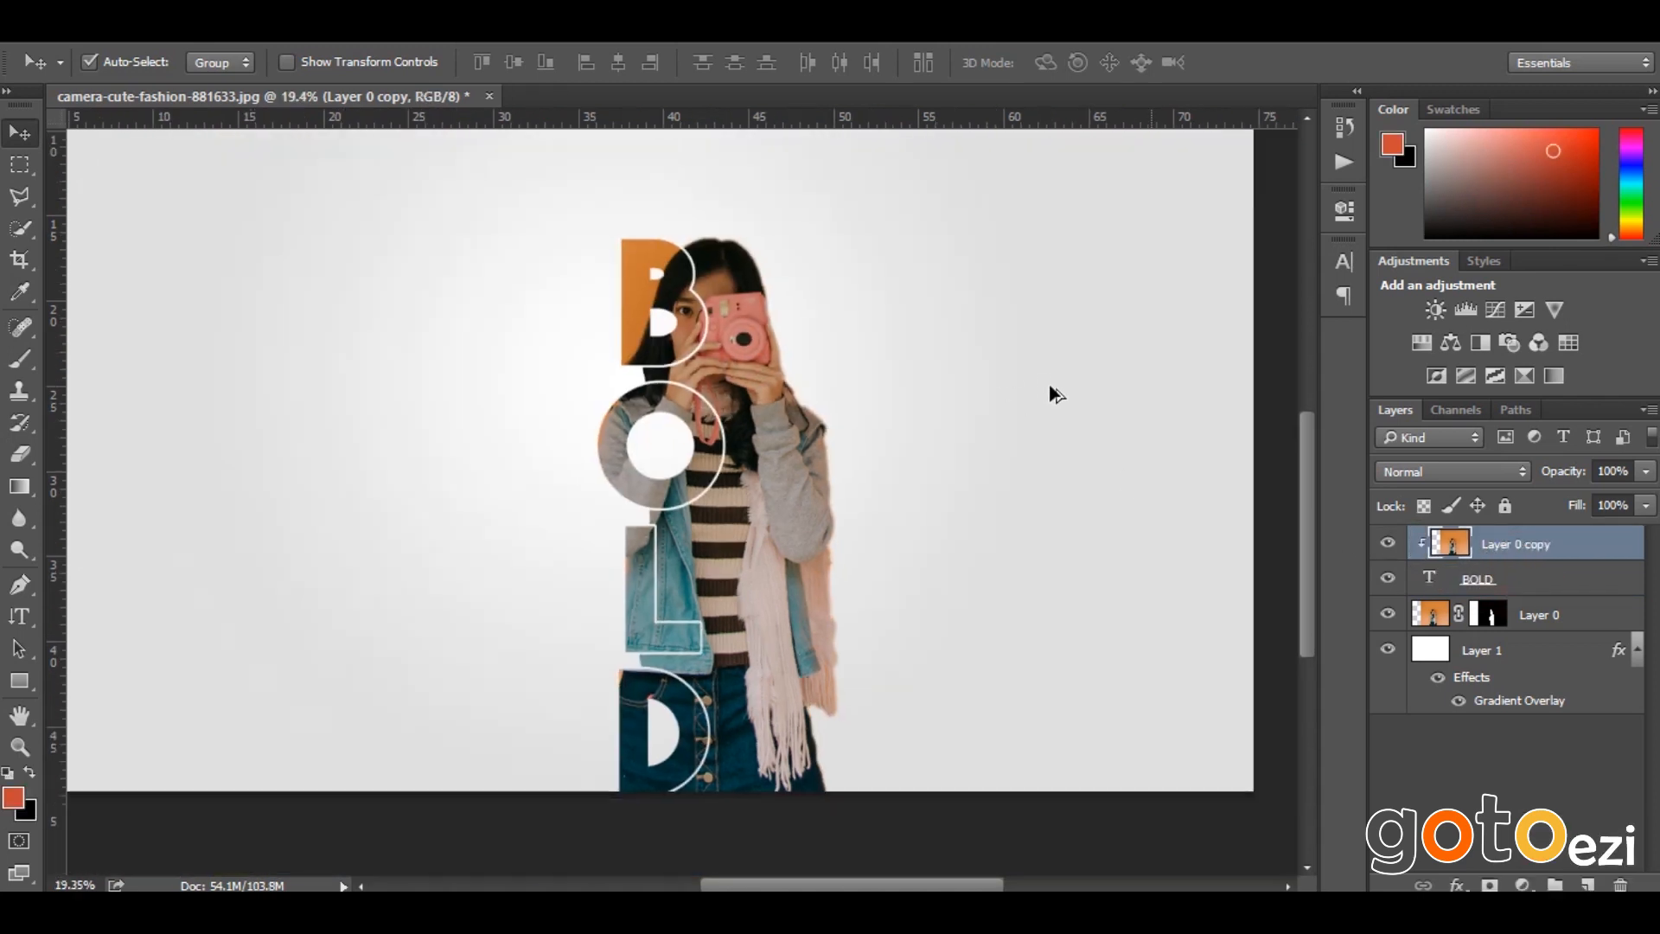
scroll(716, 675, up, 2)
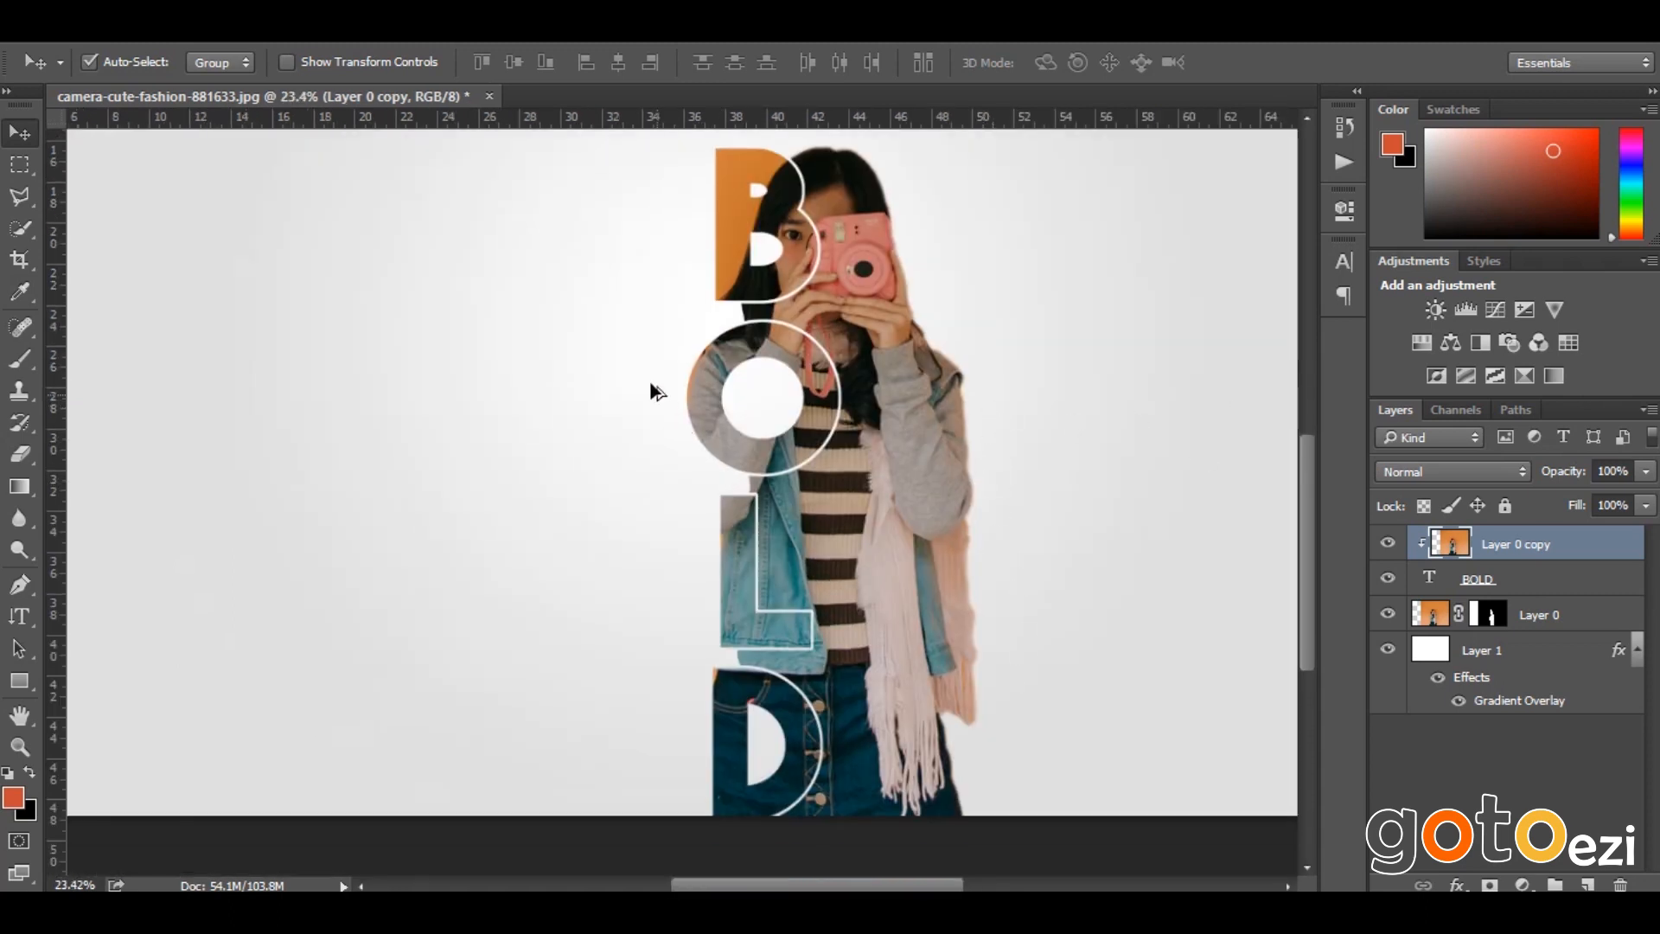
scroll(672, 387, up, 2)
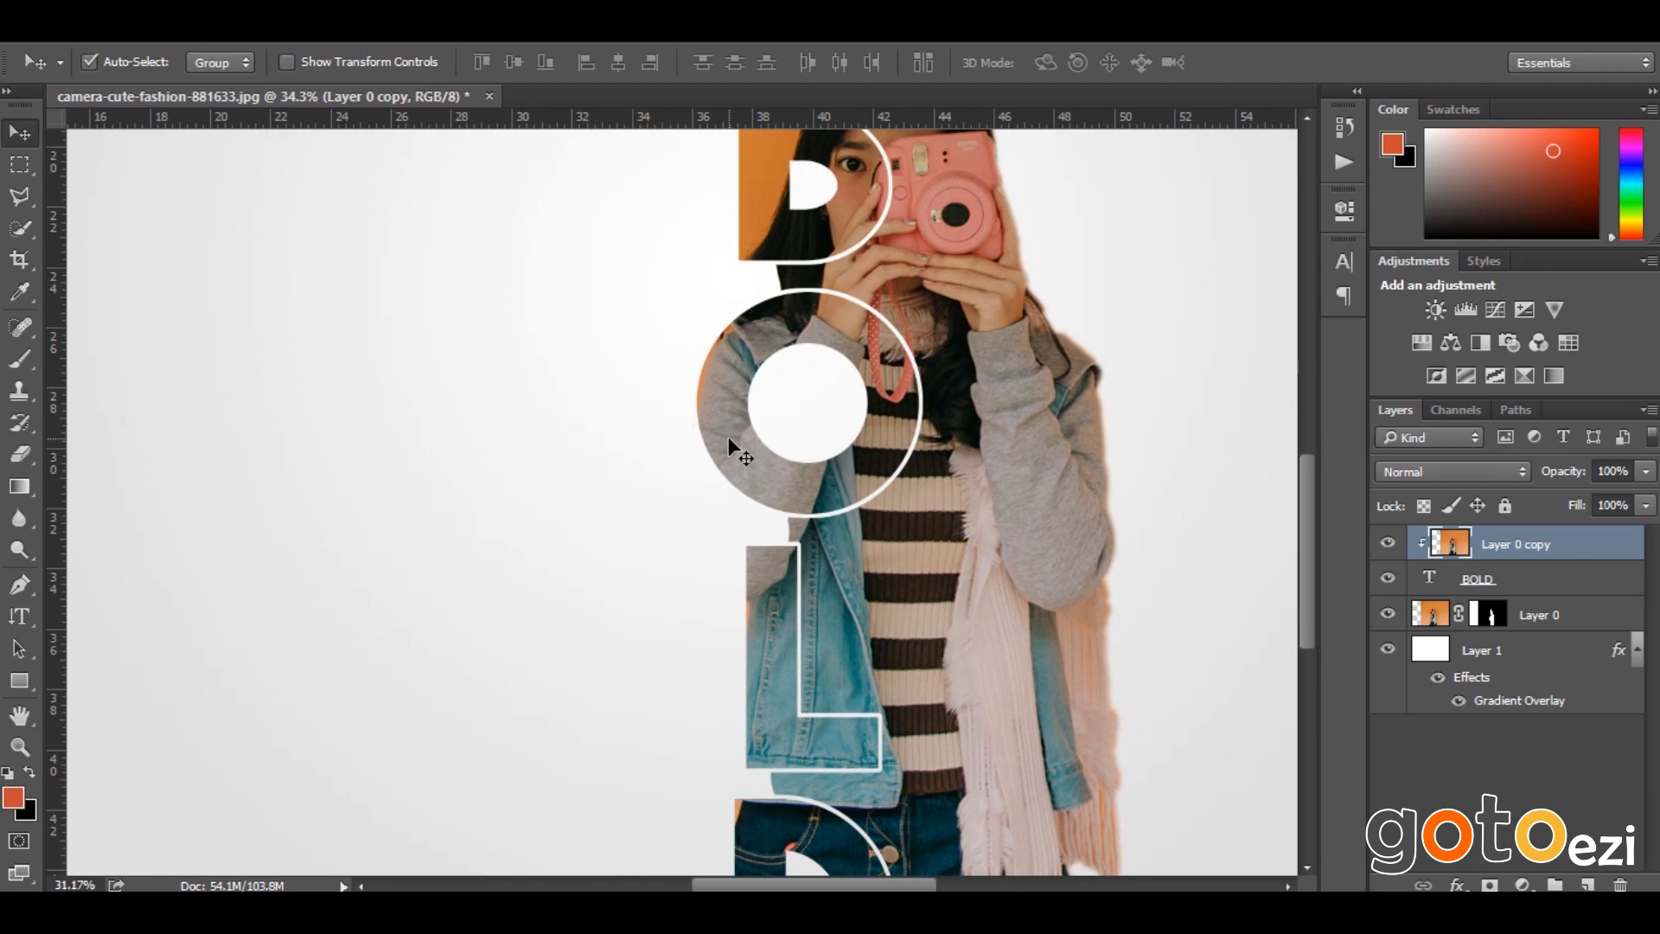
scroll(728, 438, down, 4)
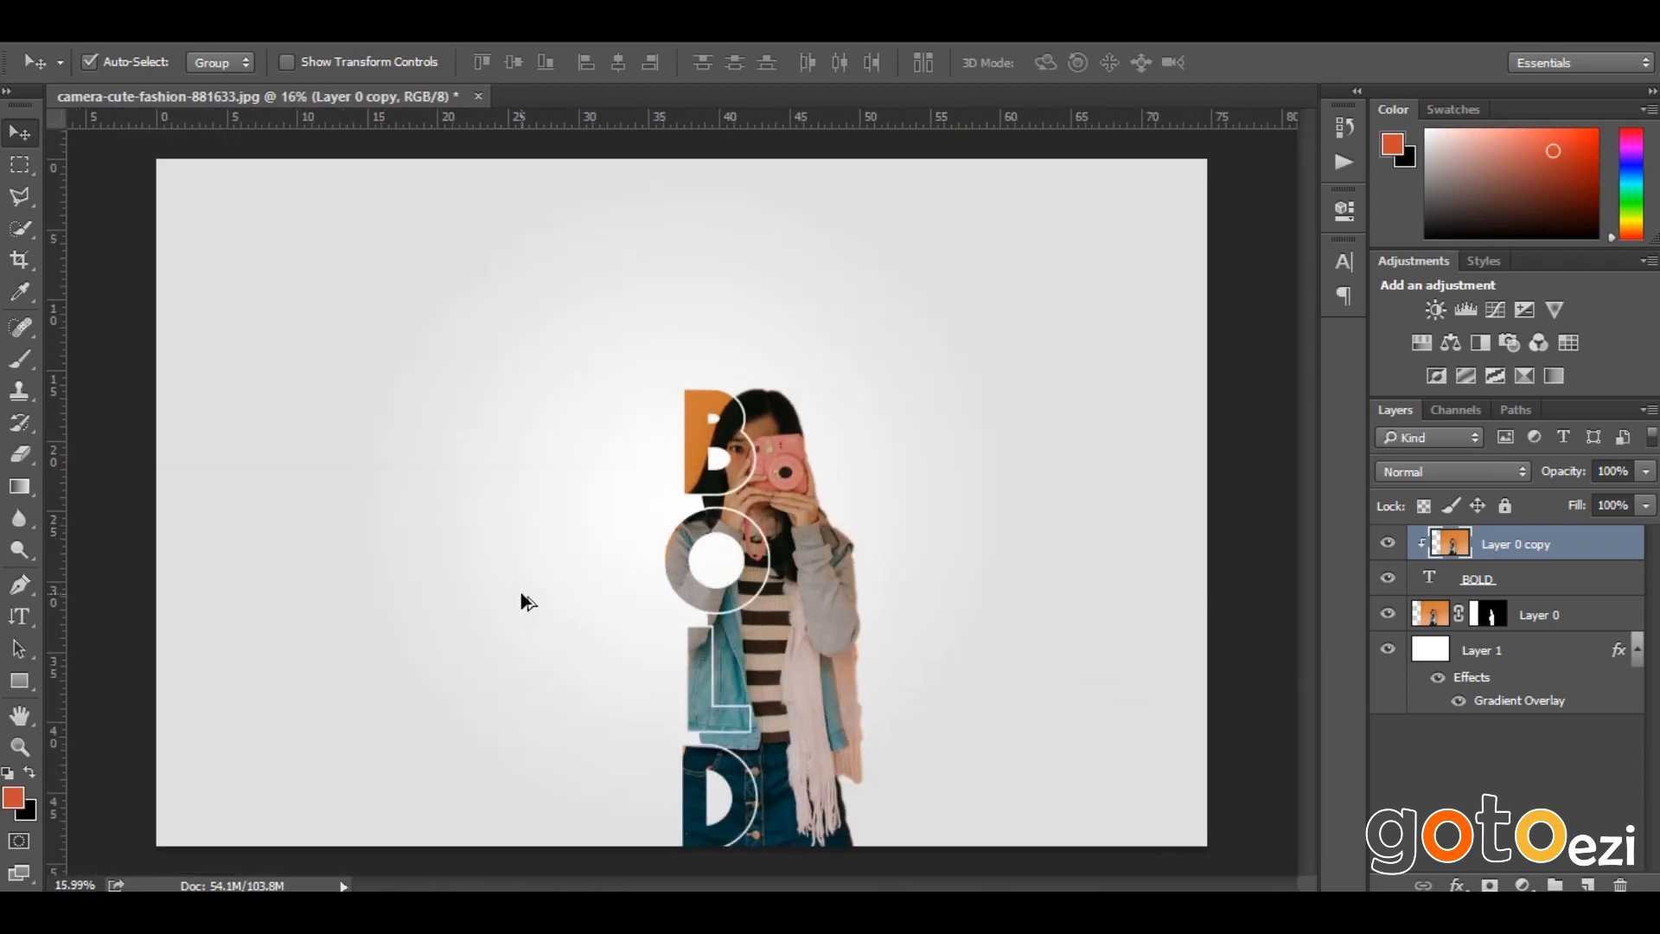
scroll(530, 603, up, 1)
scroll(671, 542, down, 1)
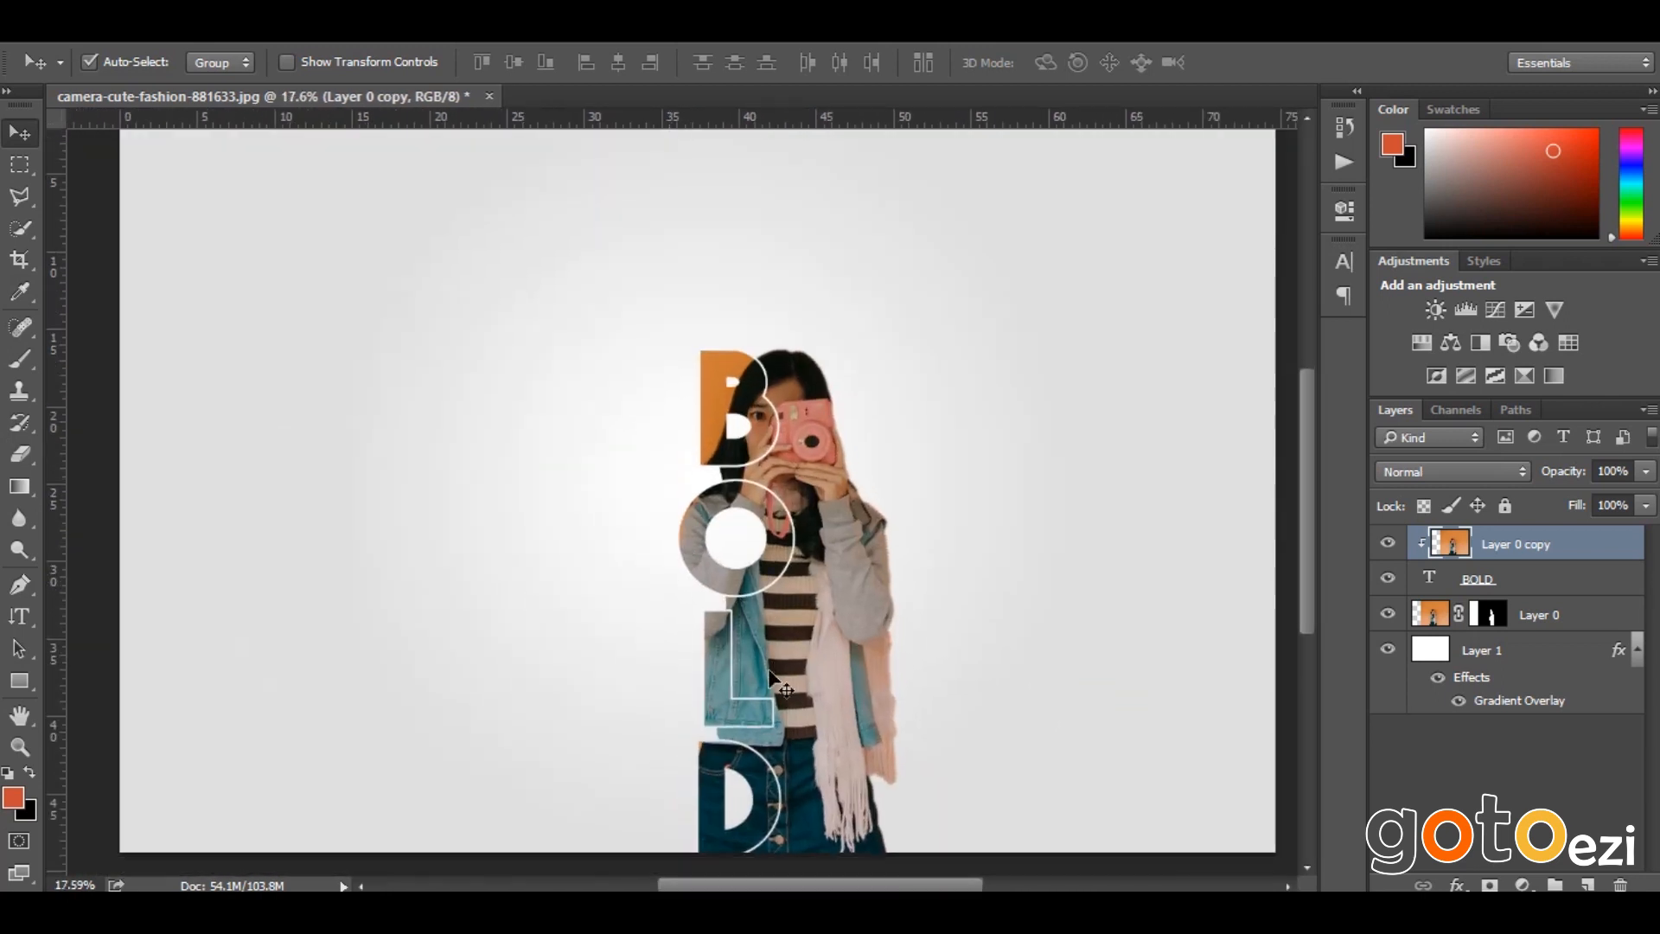
Lock the Layer 1 background and move the woman and BOLD layers together toward the right side of the canvas
click(1572, 650)
click(1506, 505)
drag(545, 401, 894, 697)
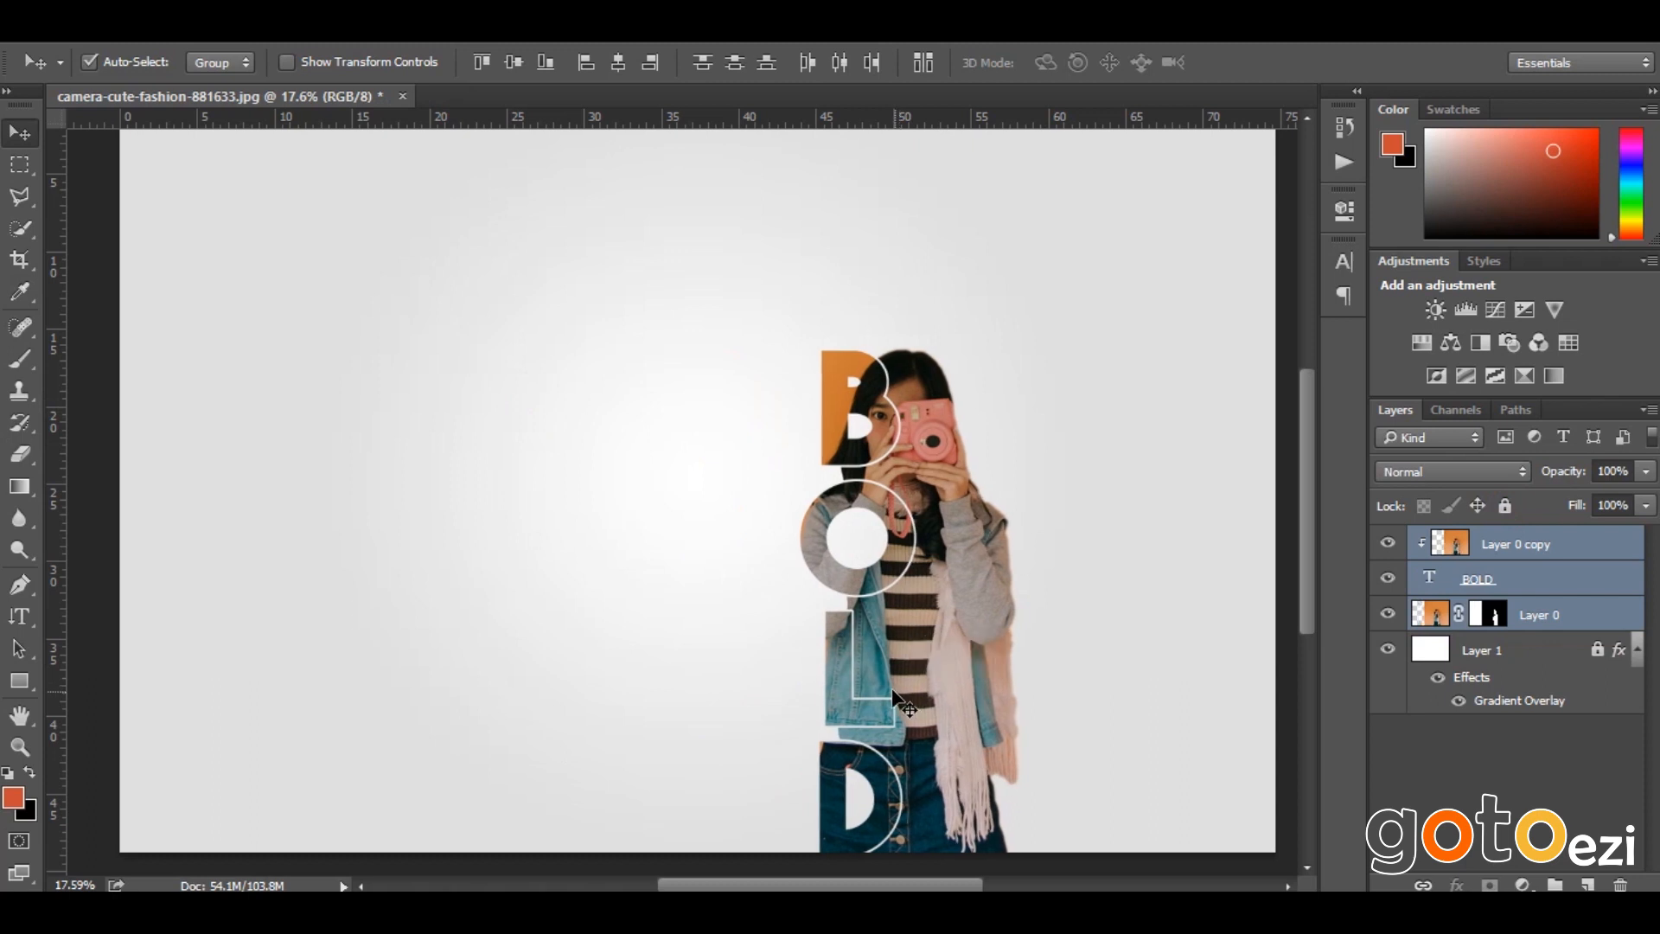
Add the text line "Write something about yourself" in The Bold Font beside the letters and scale it to 173.65%
drag(26, 618, 106, 614)
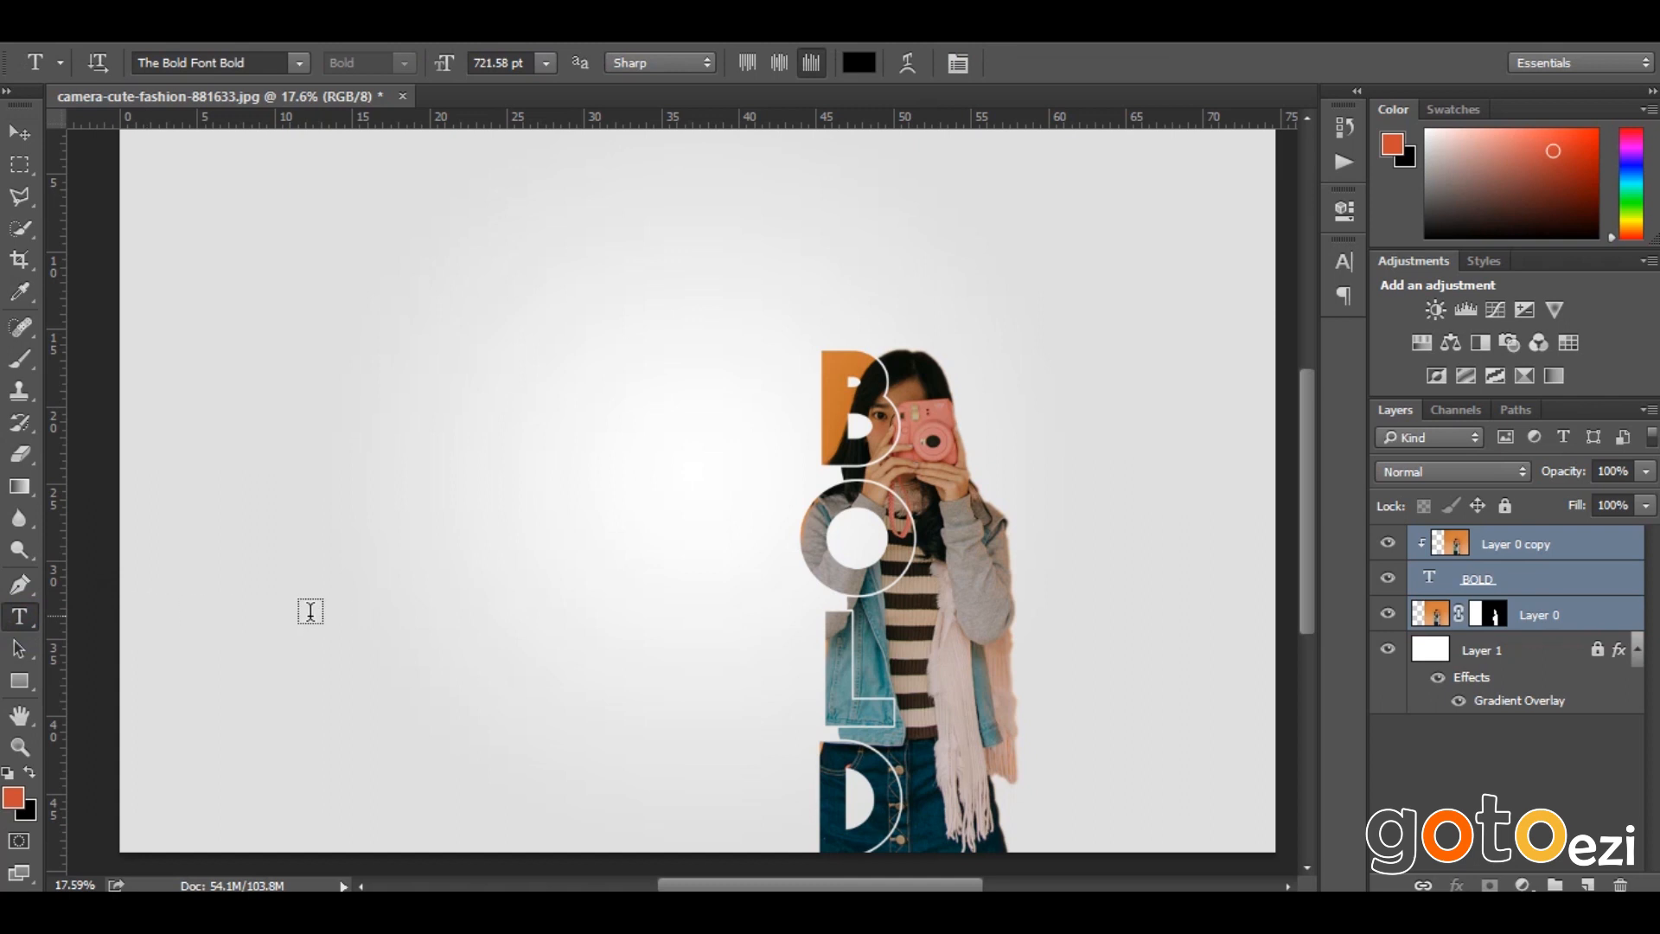
click(418, 582)
key(ctrl+v)
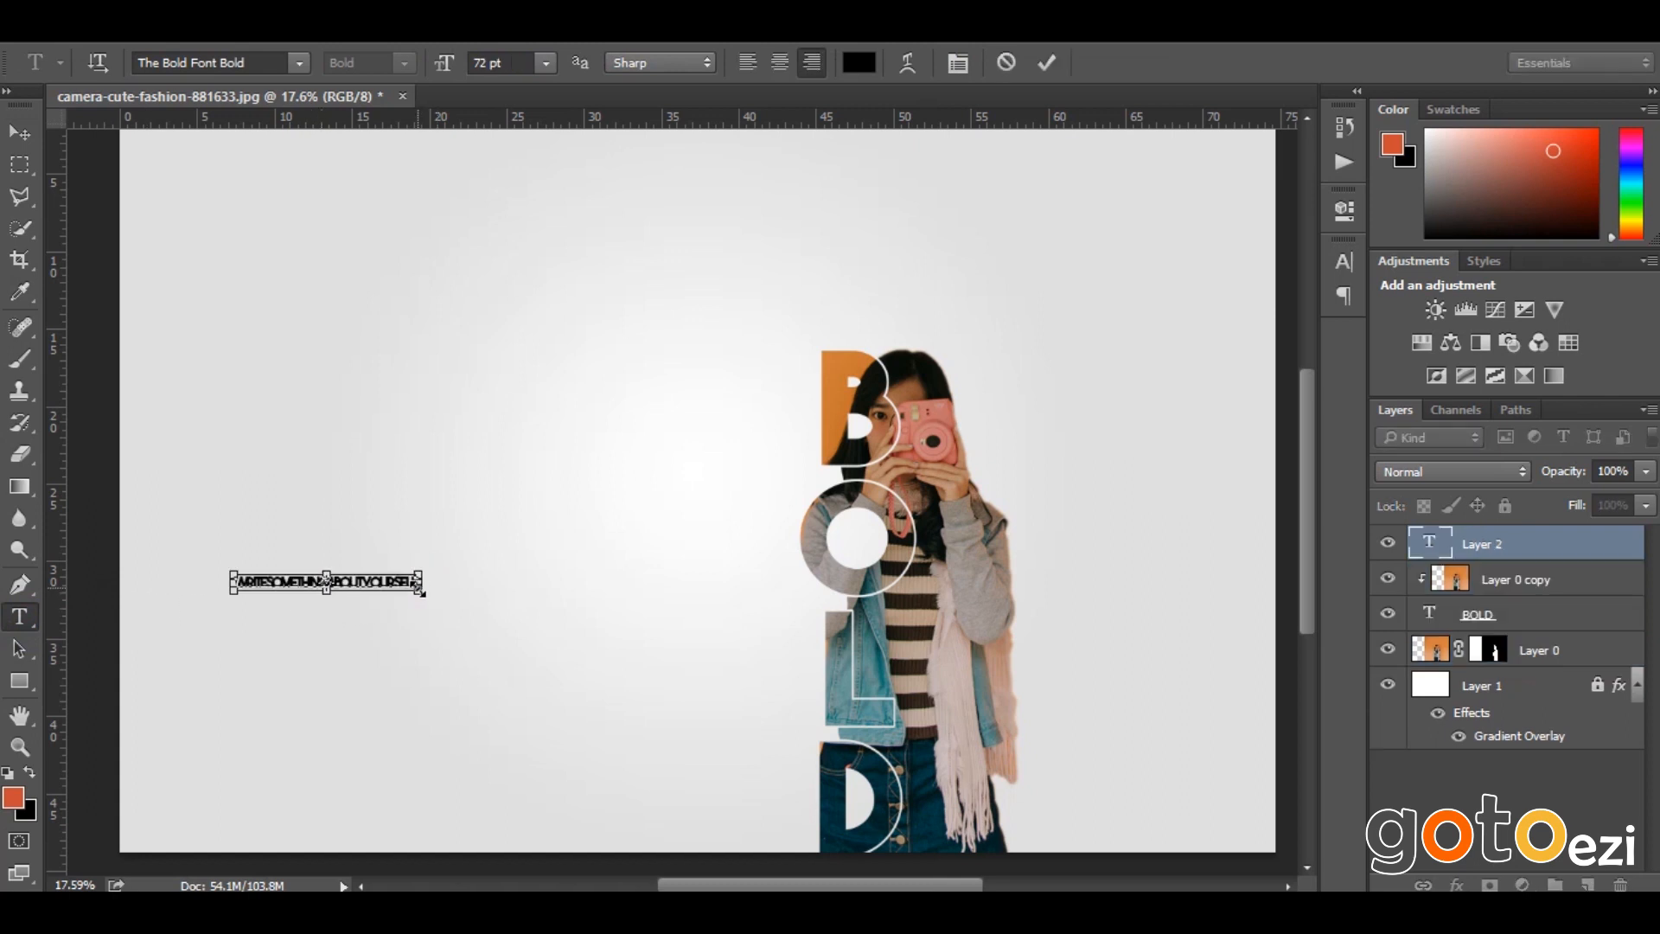
click(17, 131)
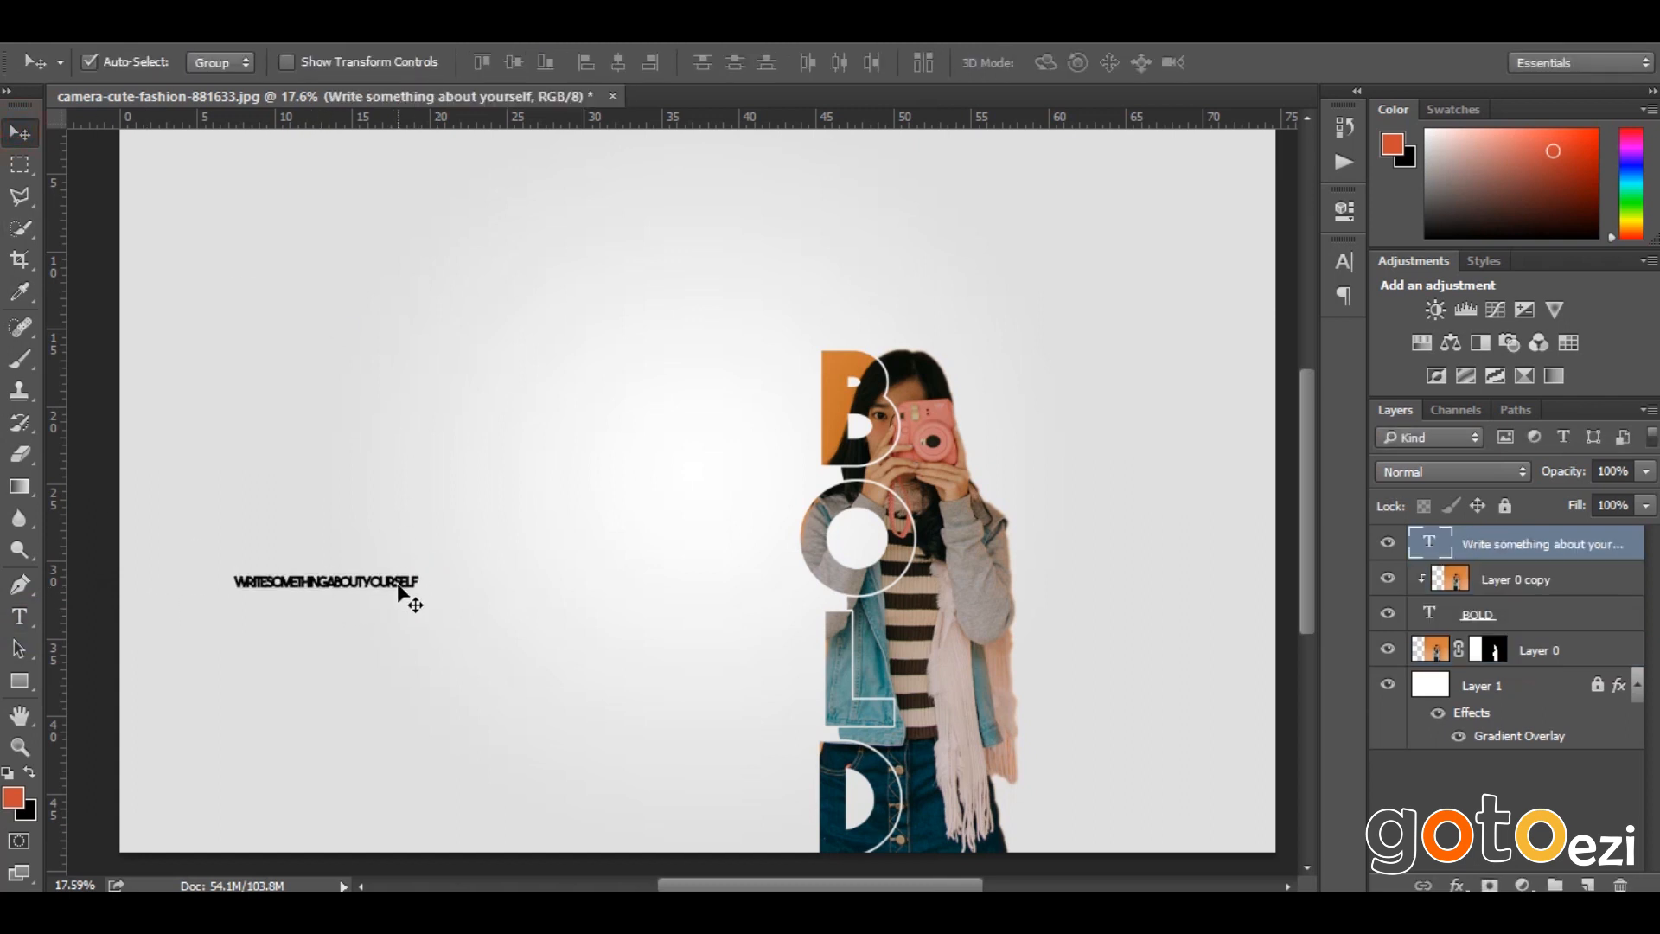
drag(421, 574, 558, 664)
key(ctrl+t)
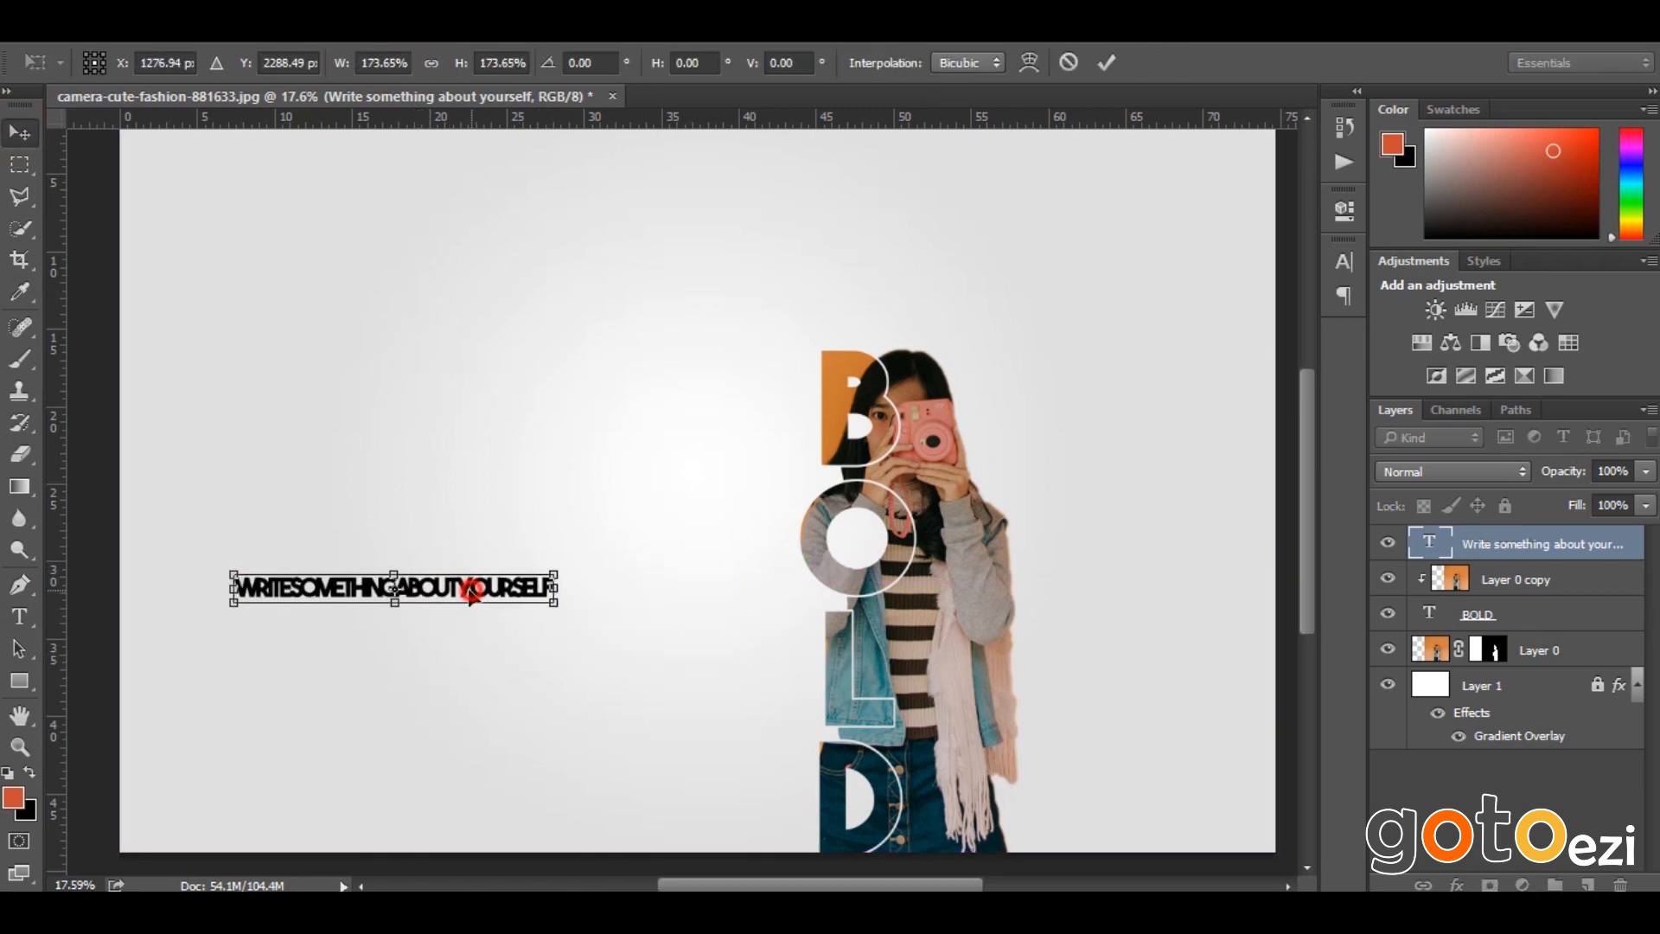
key(Return)
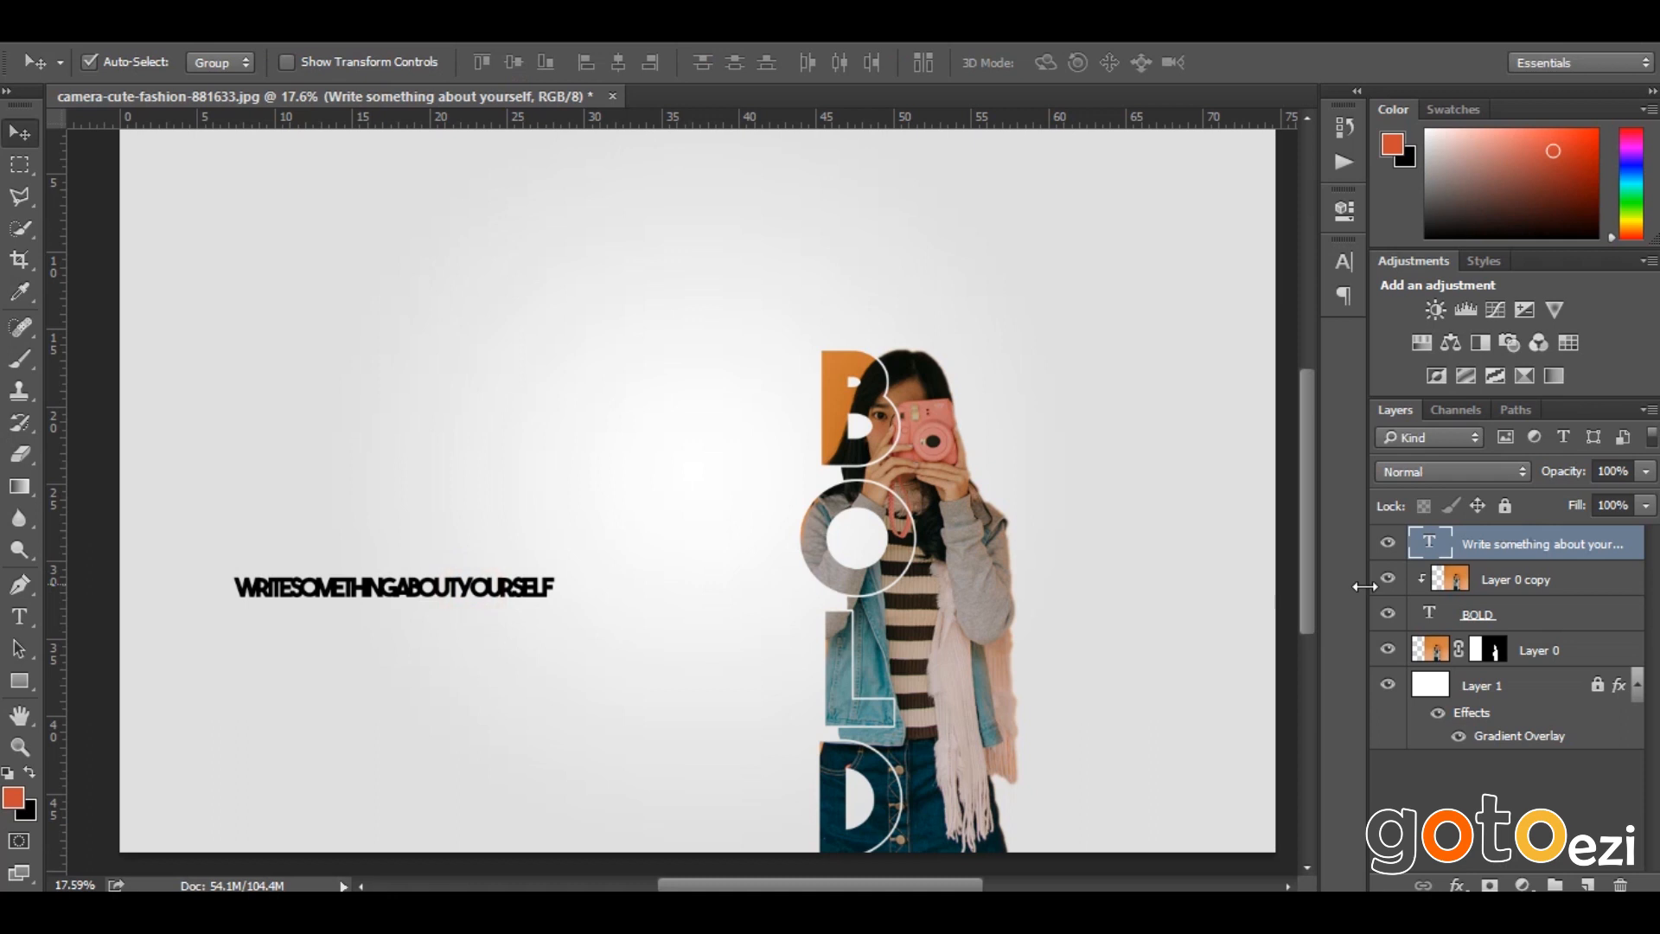
Set the headline's tracking to 60 and shift the line right so it ends just before the BOLD letters
click(1346, 261)
text(120)
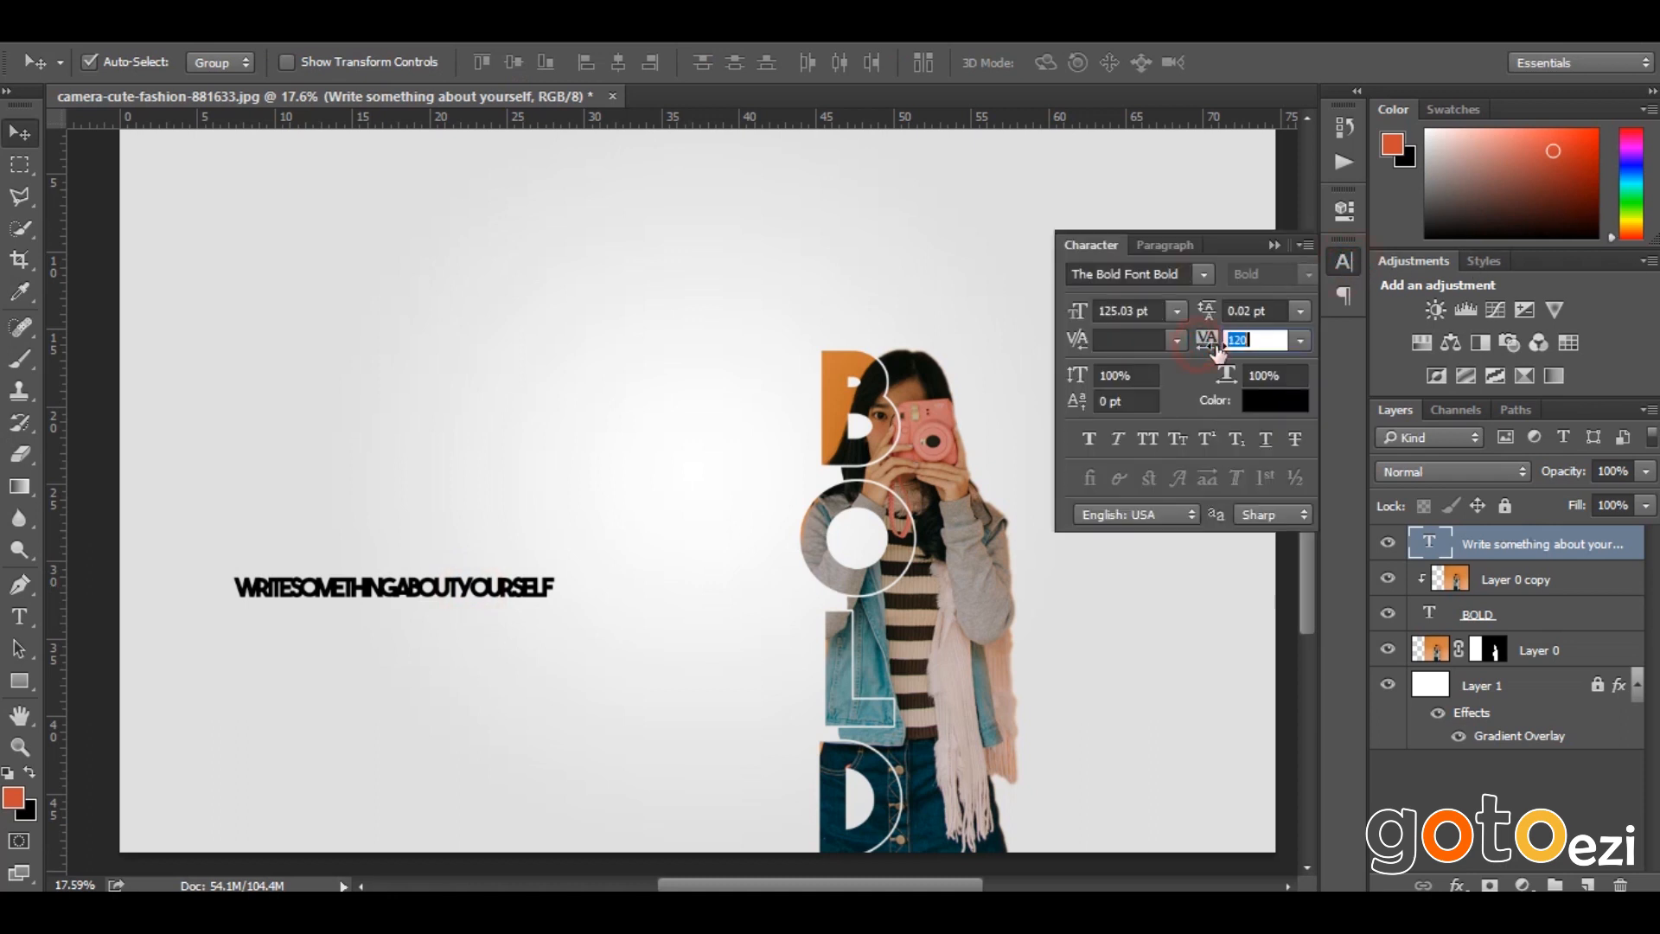
key(Return)
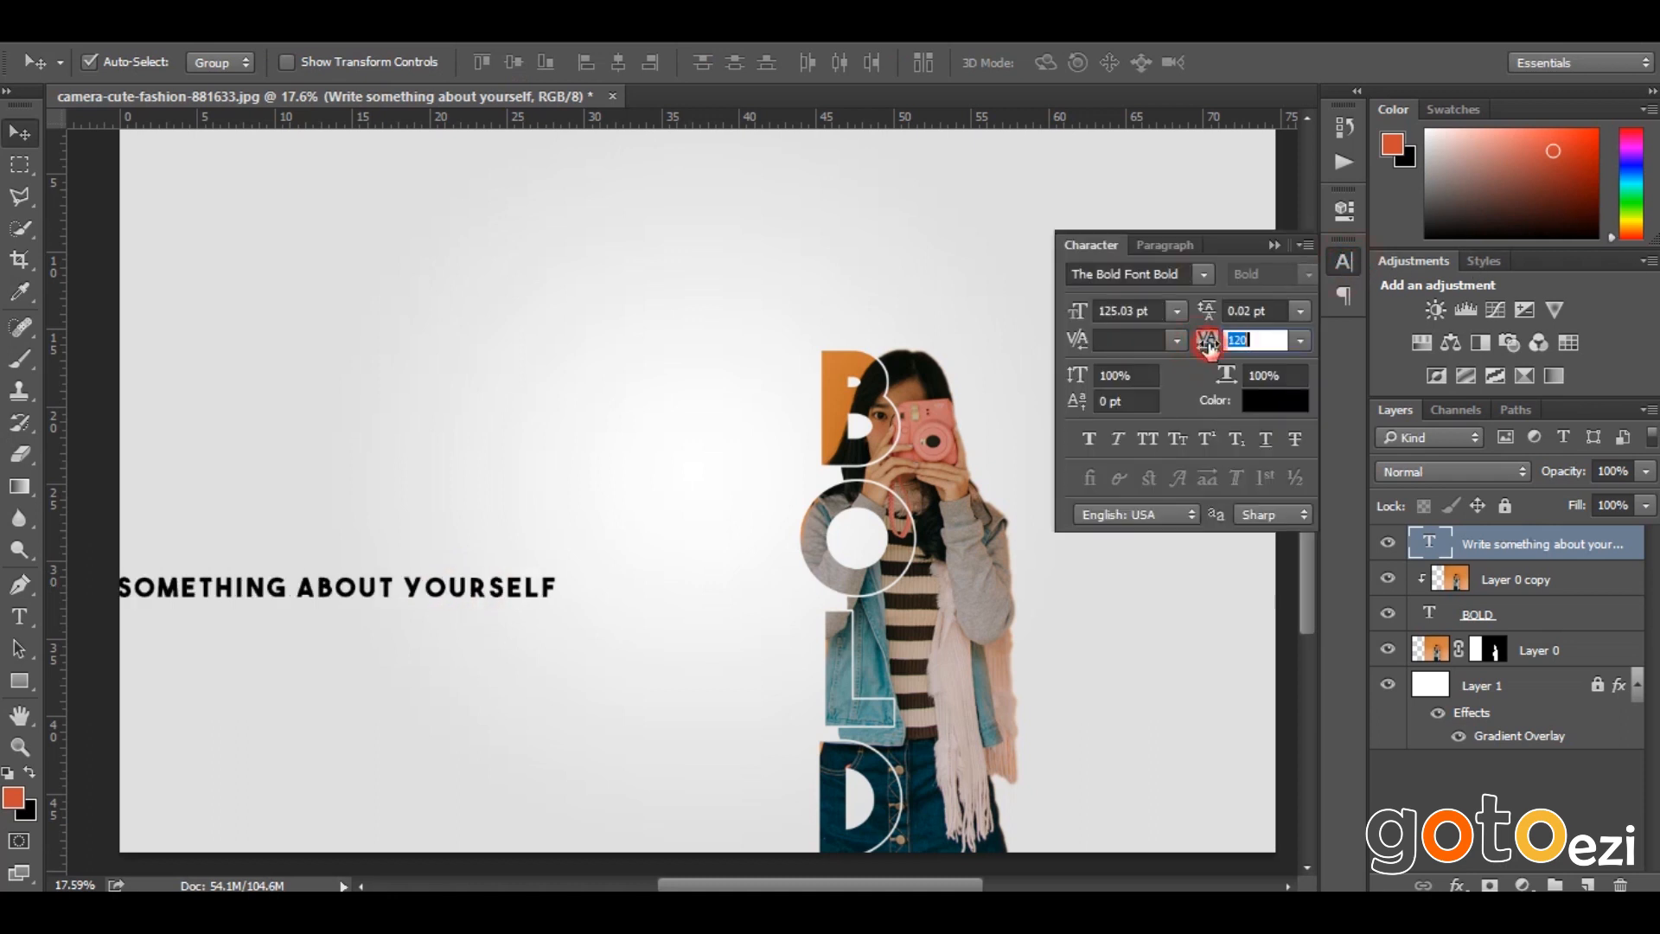
click(24, 129)
drag(528, 587, 733, 620)
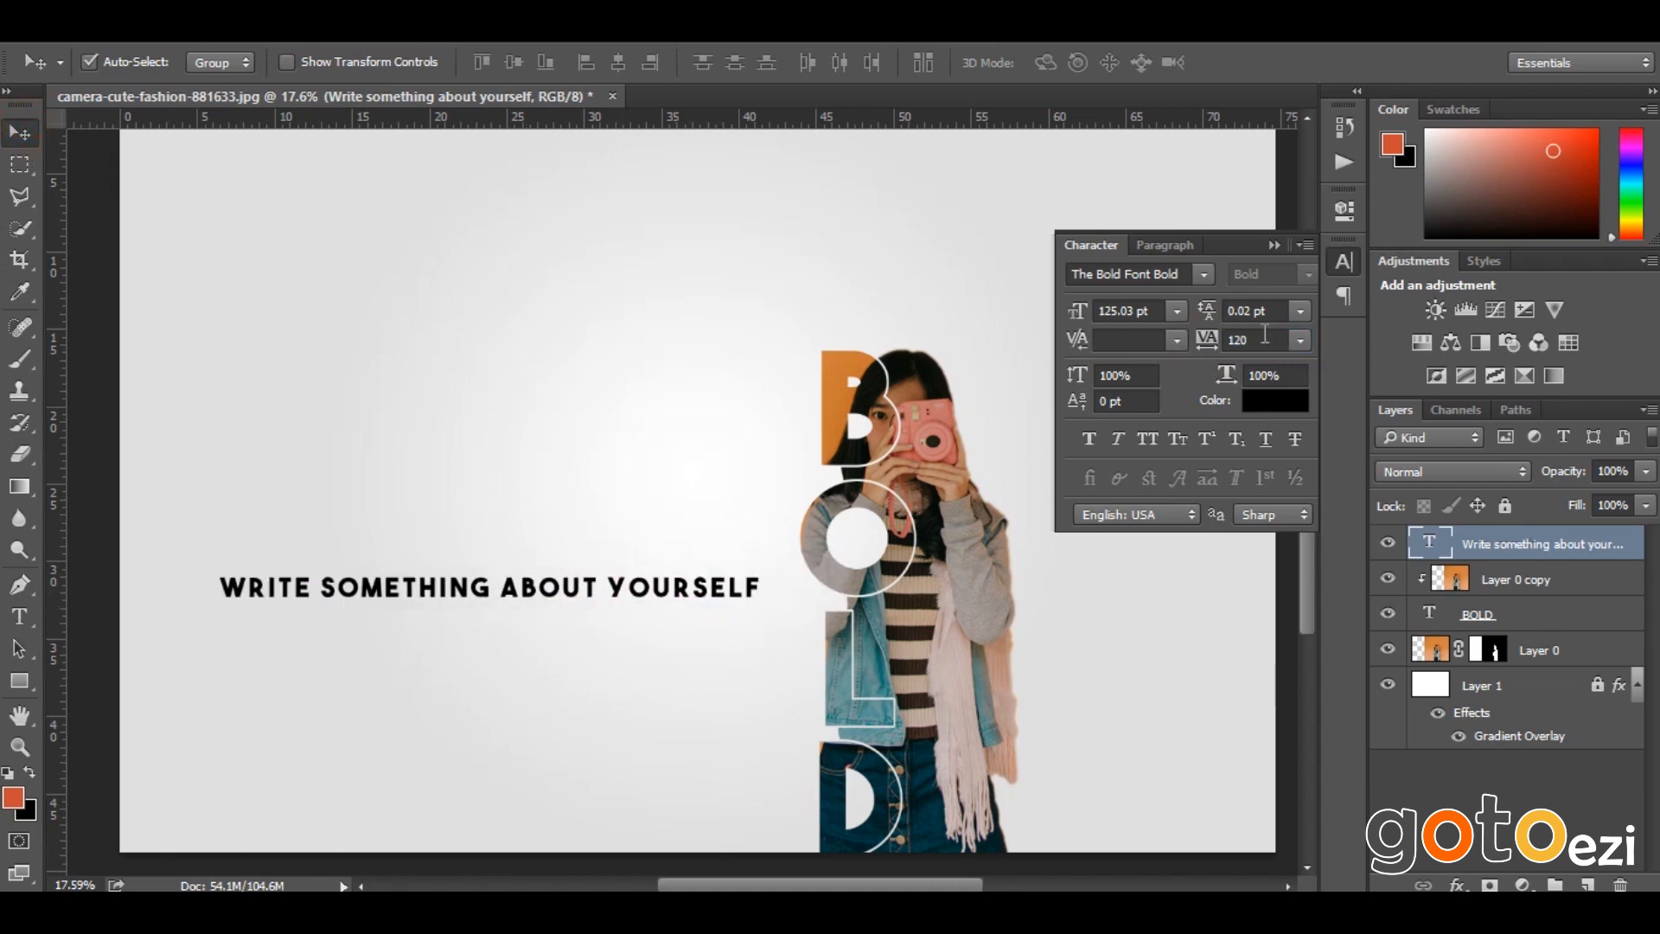
drag(1209, 341, 1168, 344)
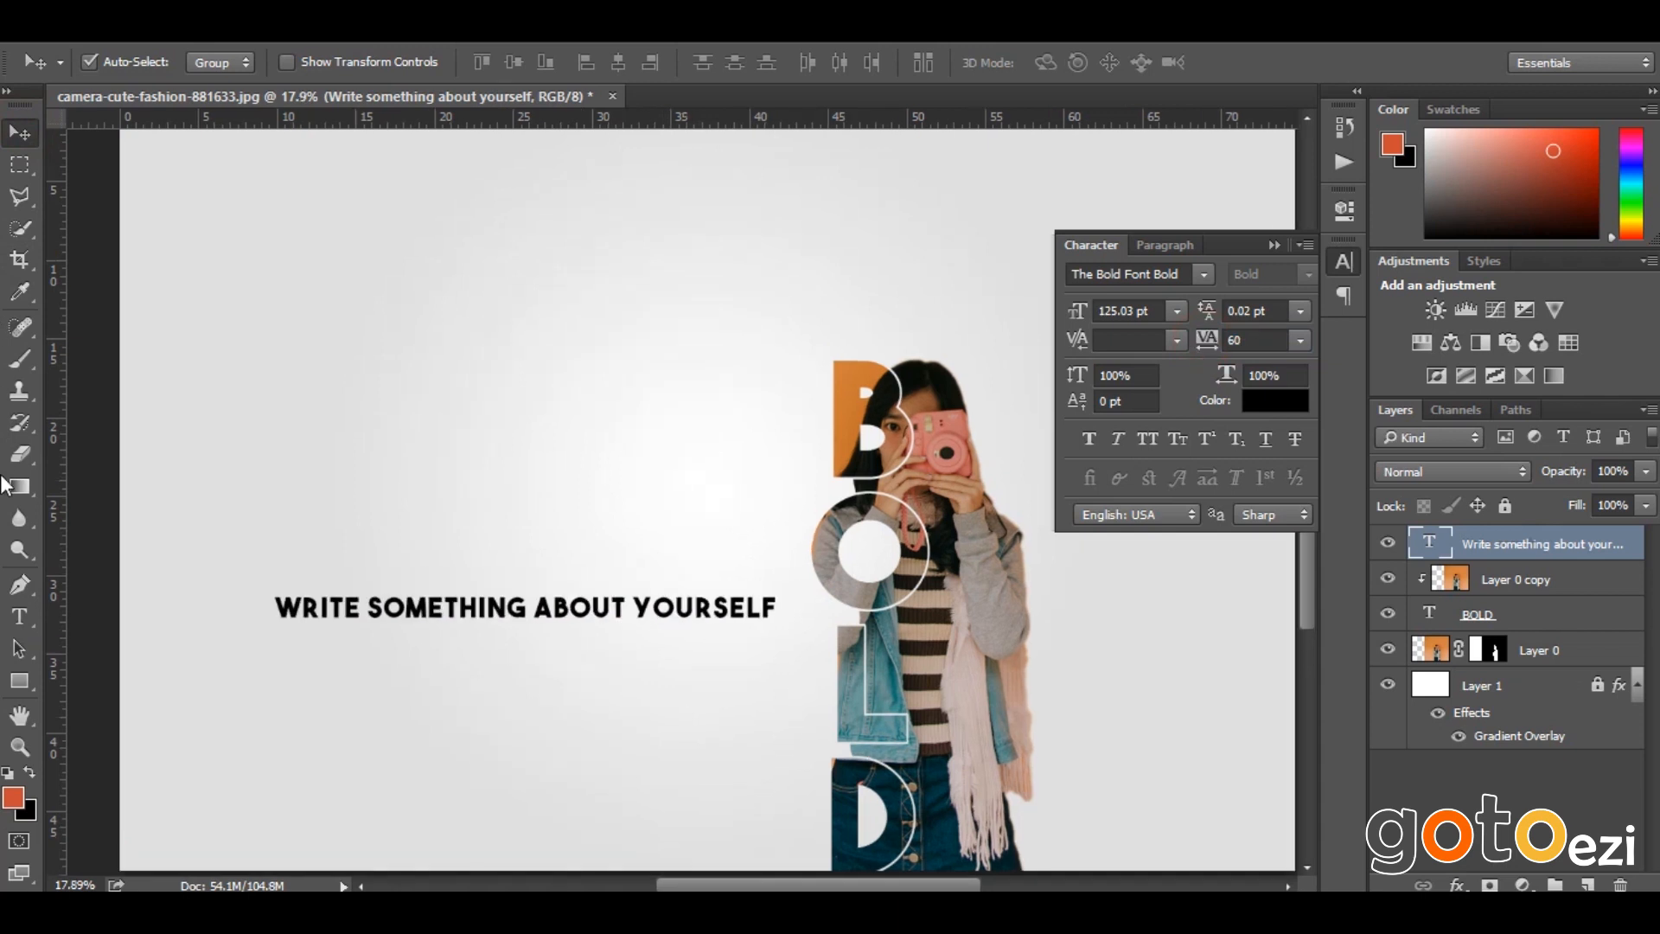
Add a right-aligned Lorem Ipsum paragraph box below the headline in Swis721 Cn BT Roman at 80 pt
click(17, 617)
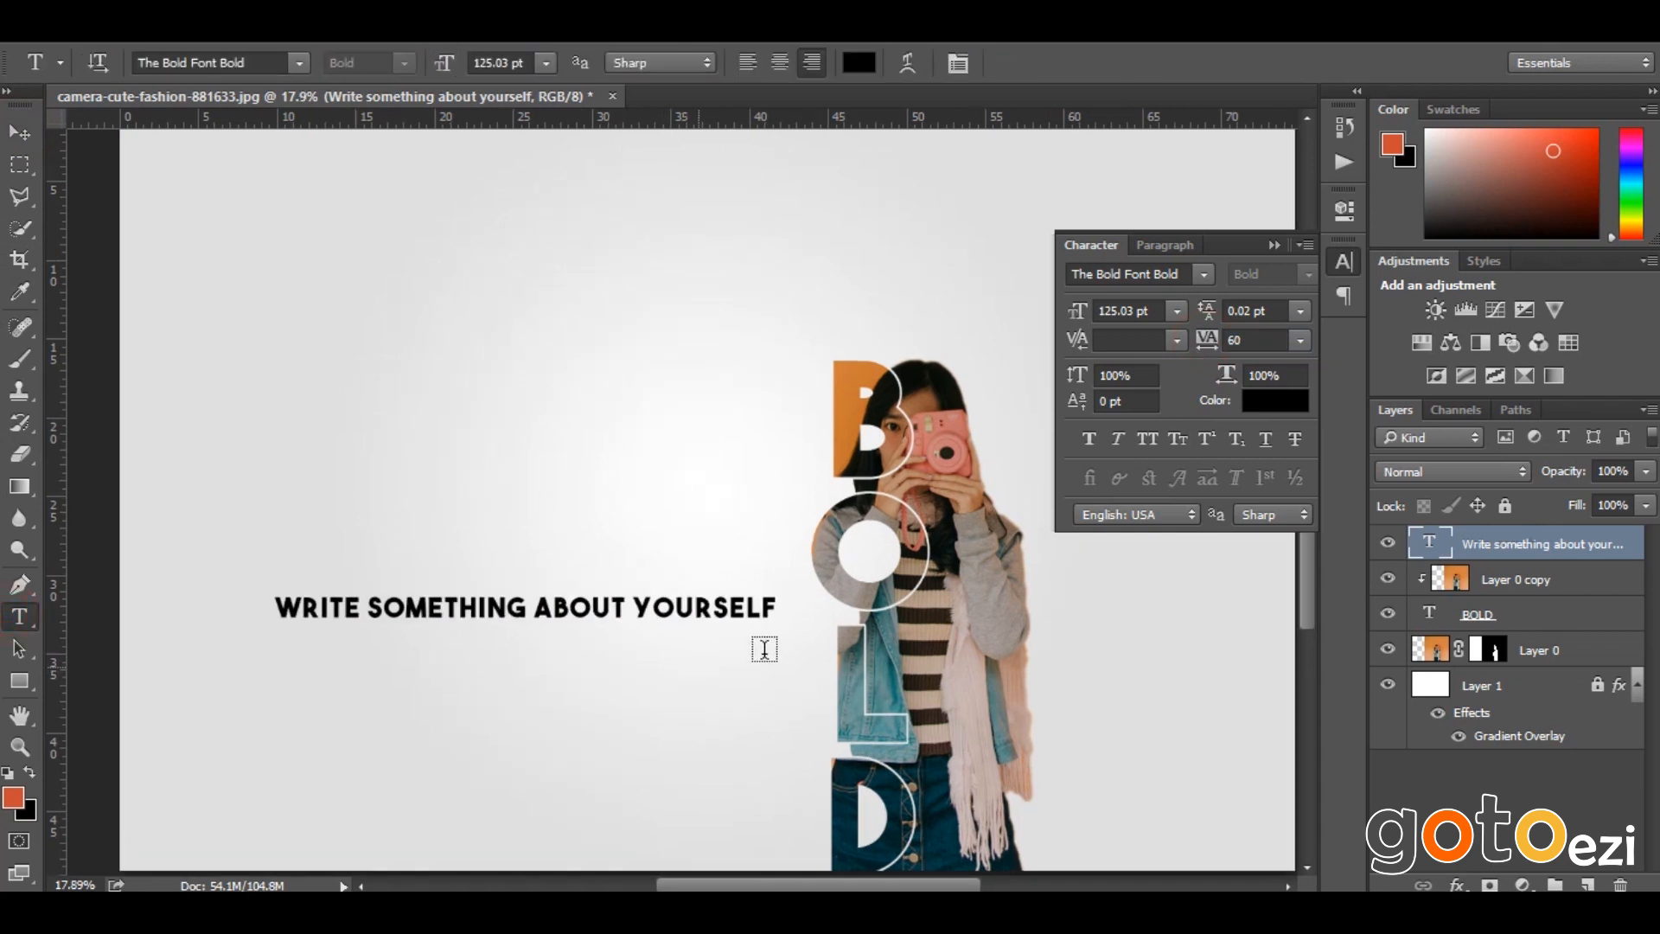
drag(778, 645, 197, 760)
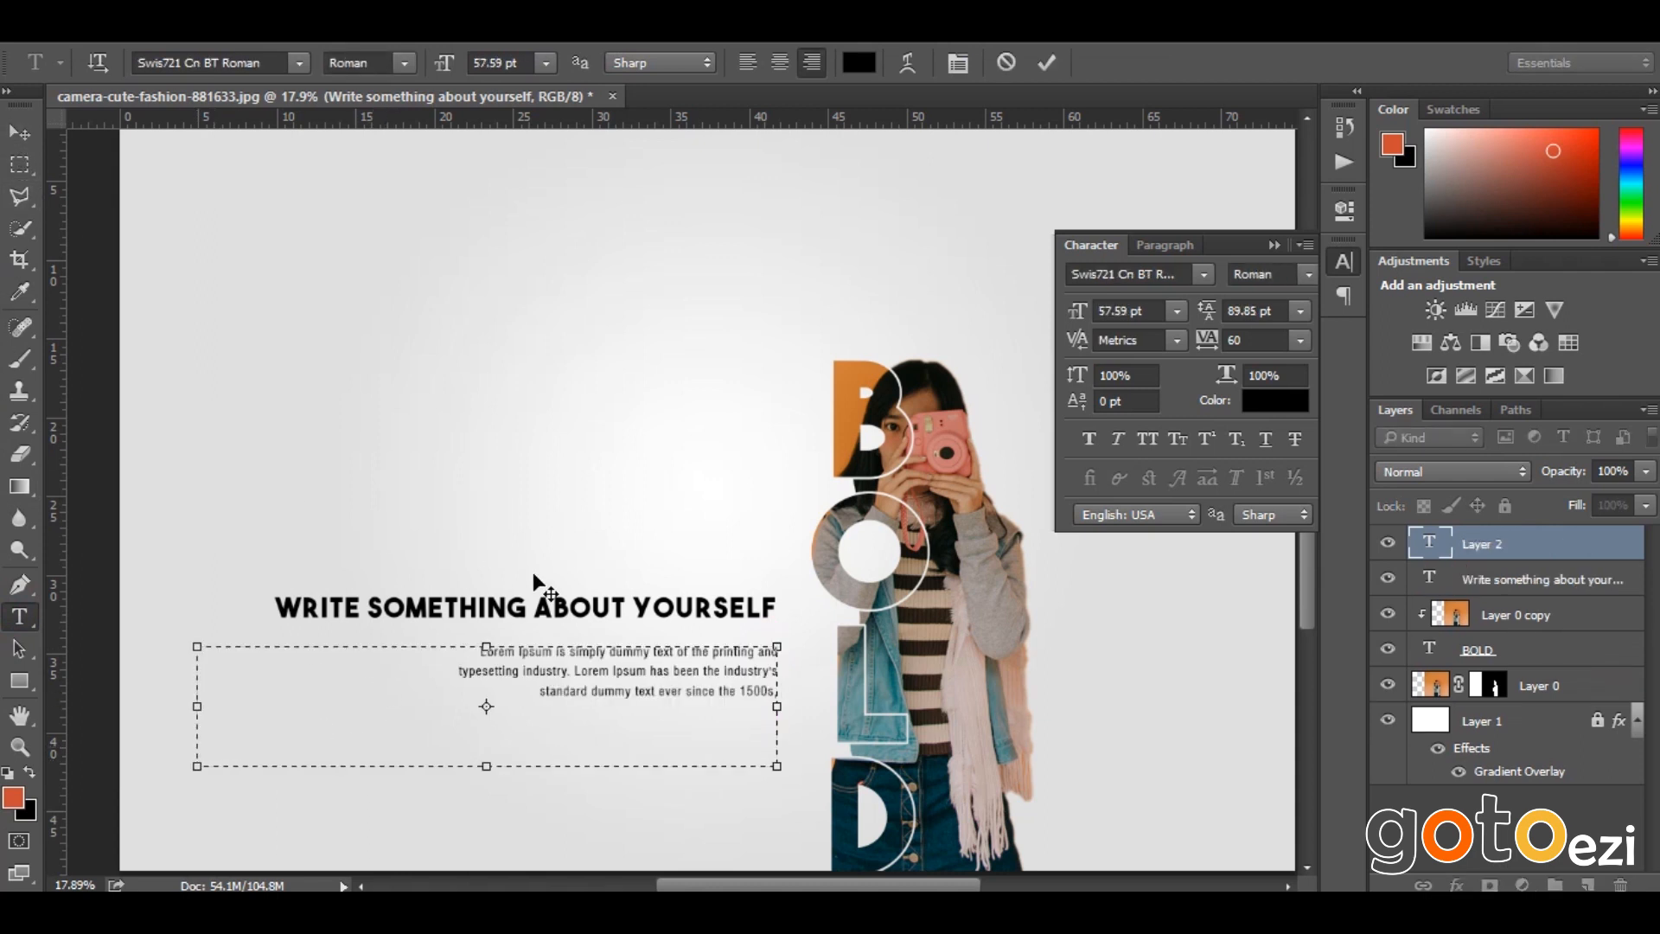
scroll(640, 781, up, 5)
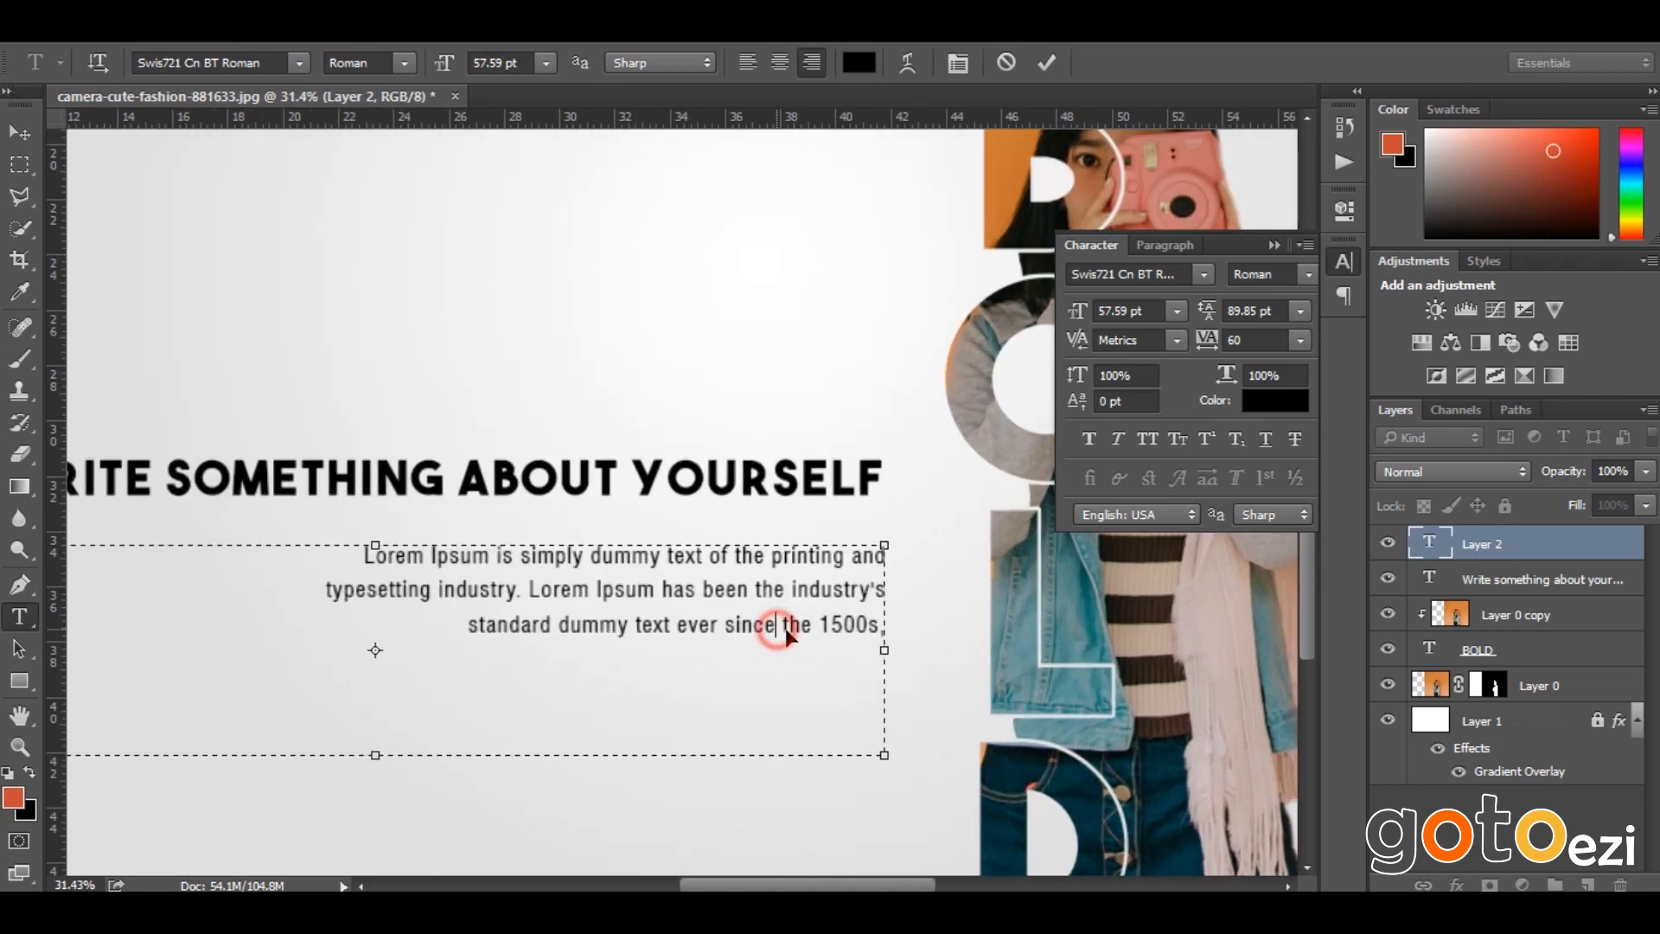
key(ctrl+a)
double_click(1143, 311)
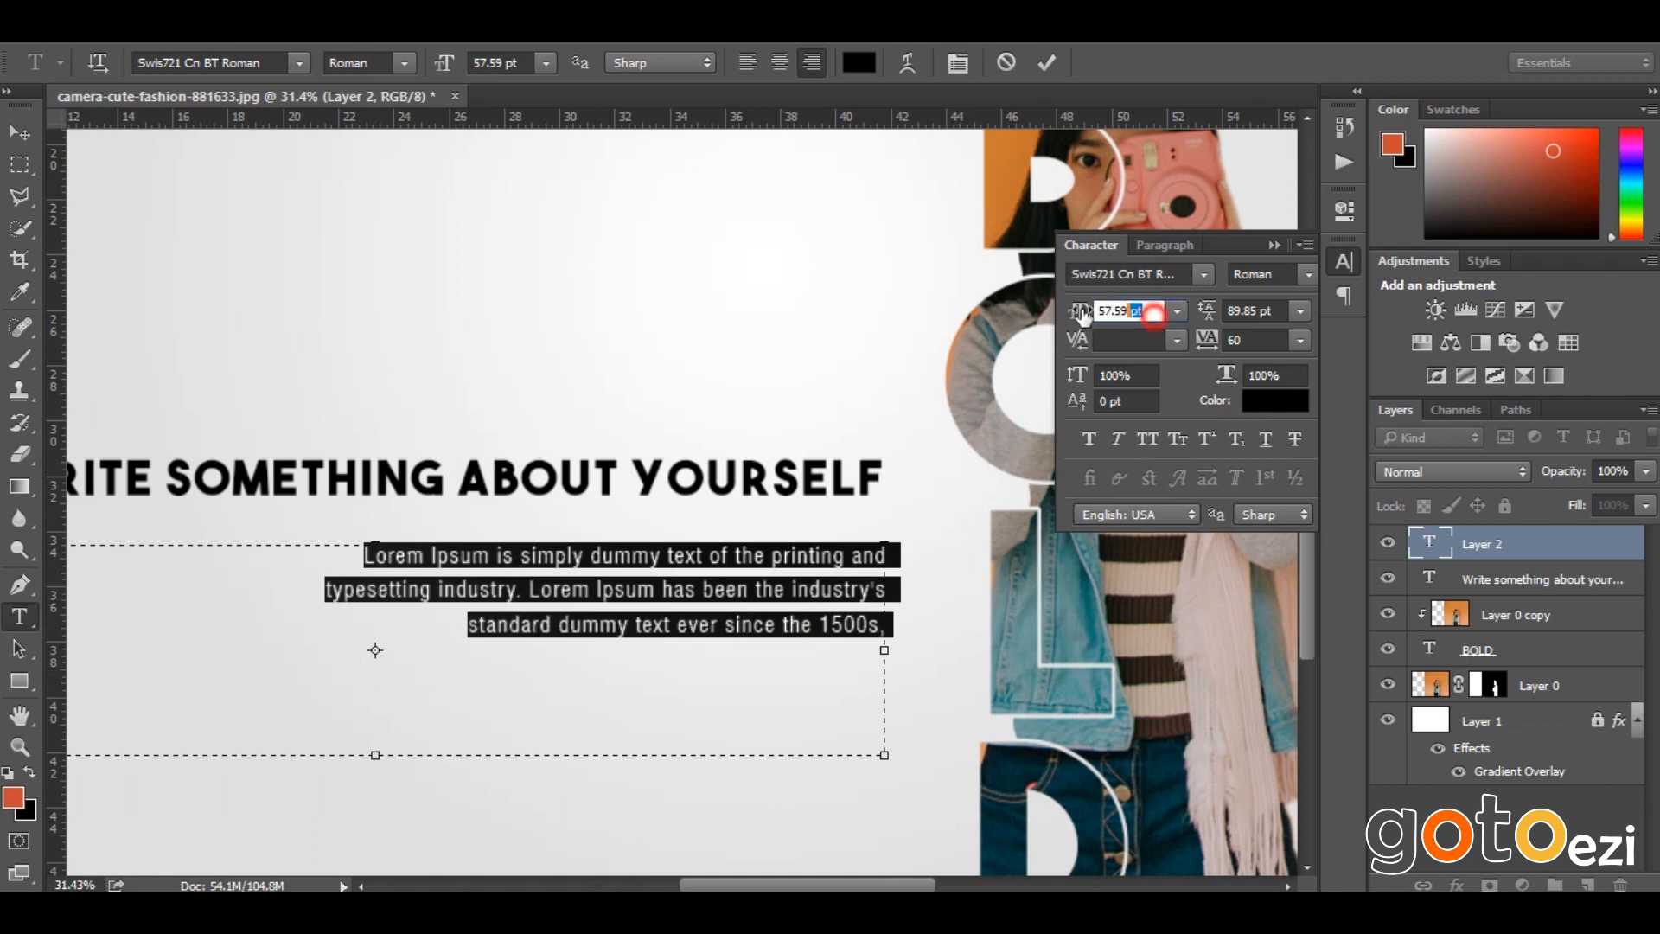
text(80)
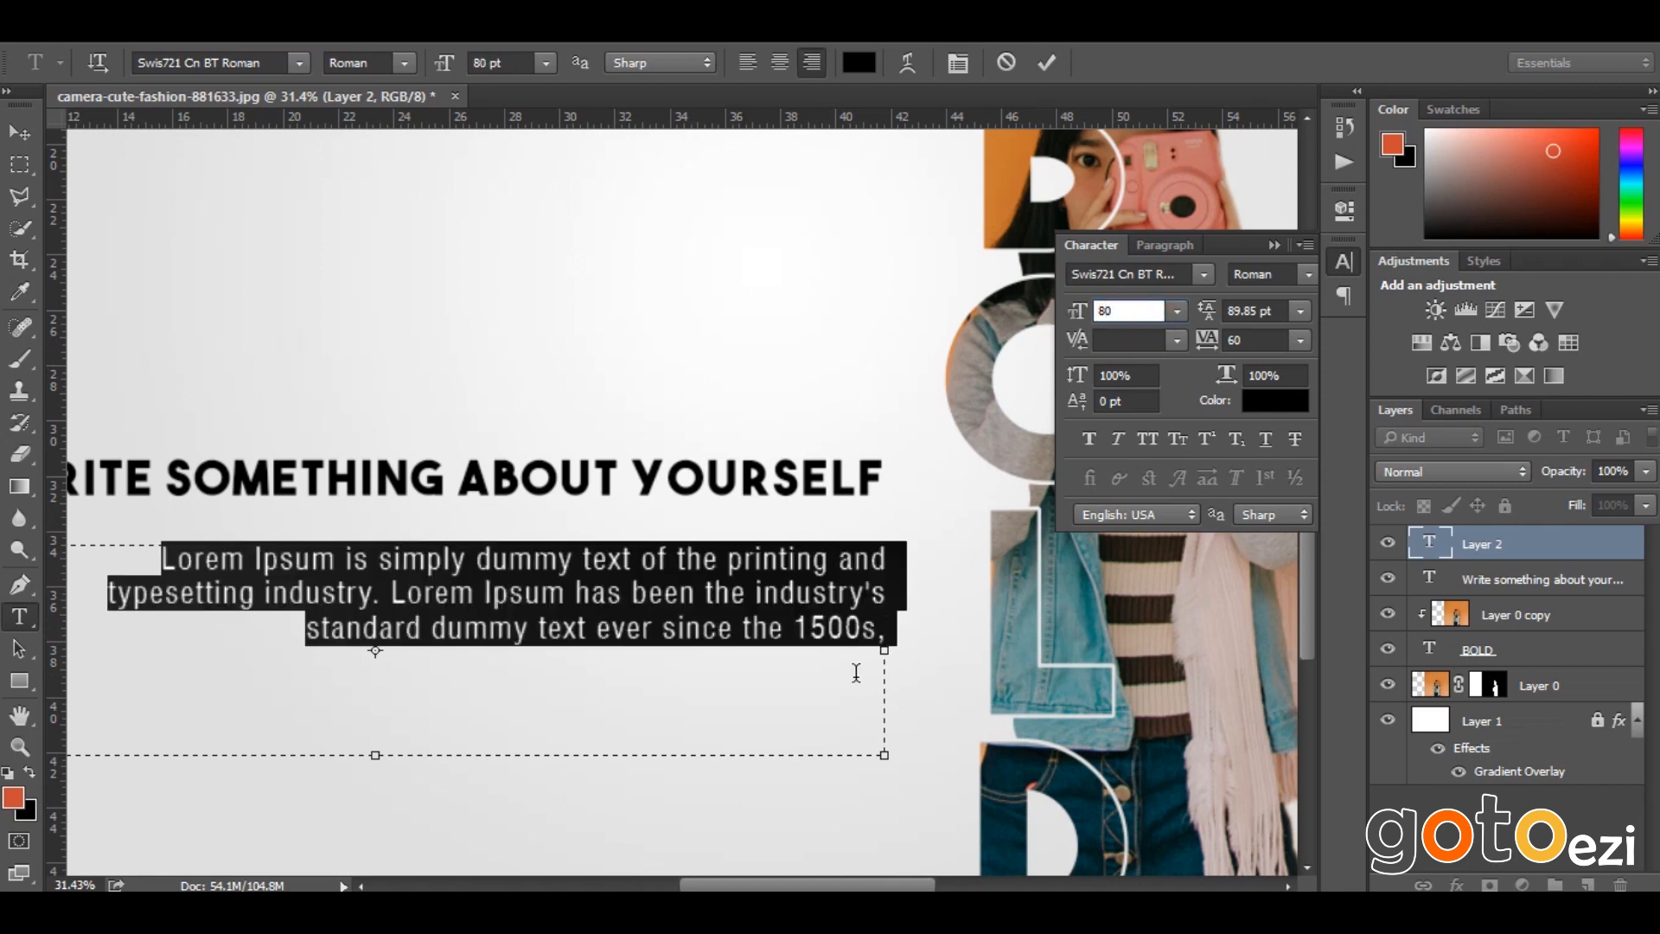
click(877, 620)
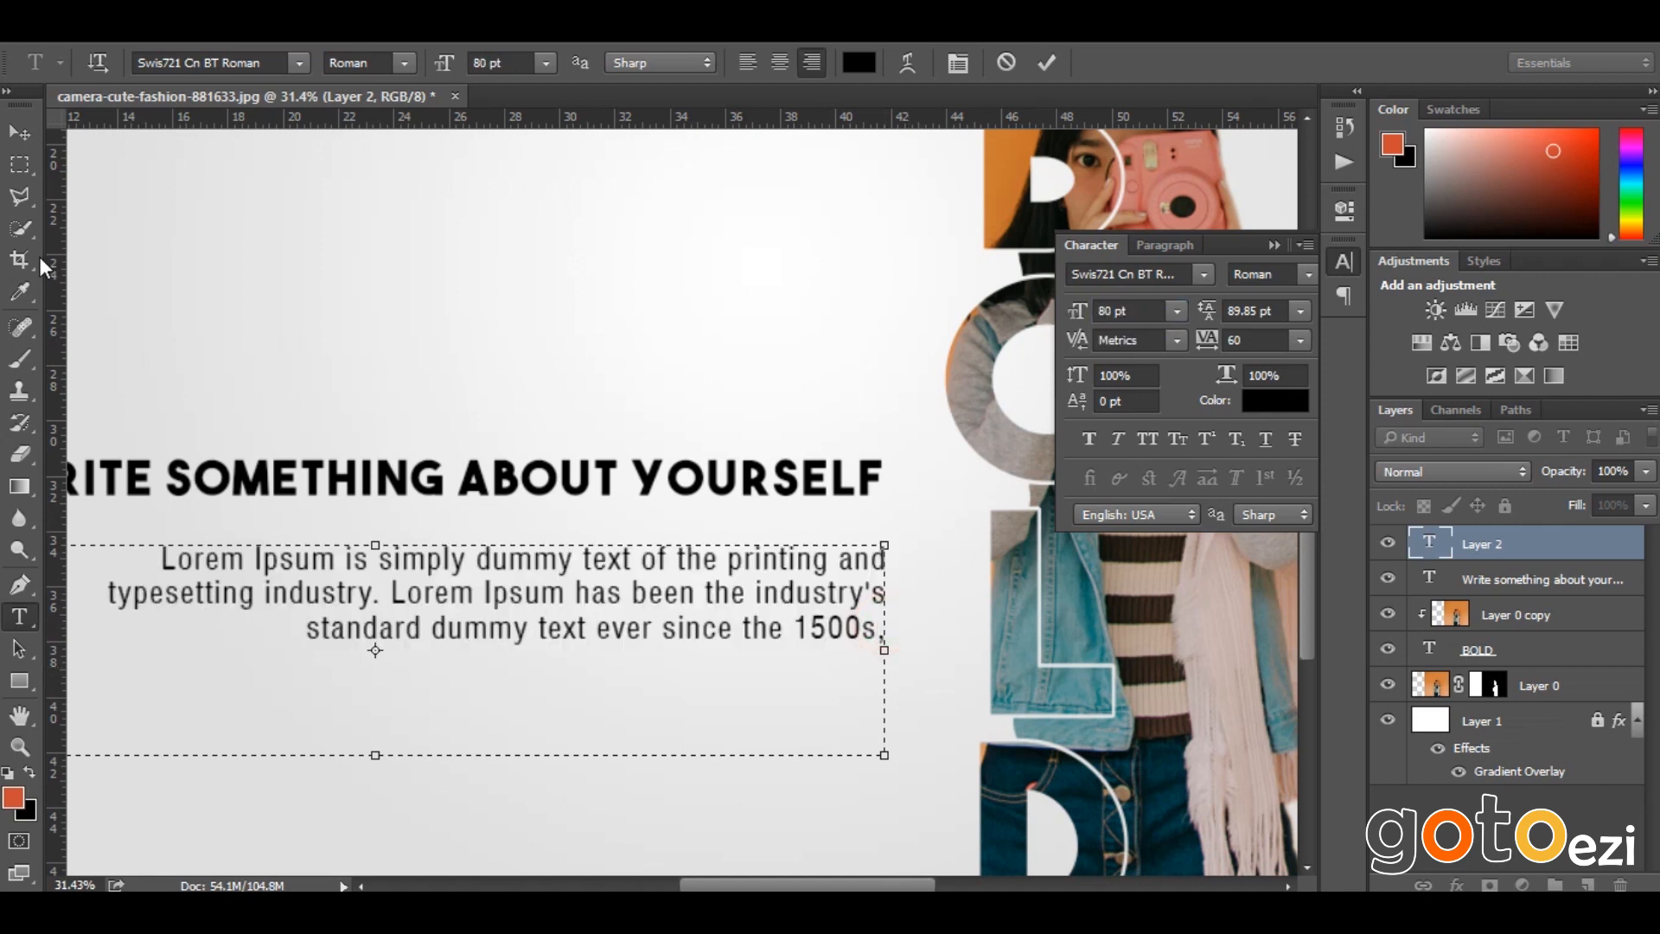
click(19, 131)
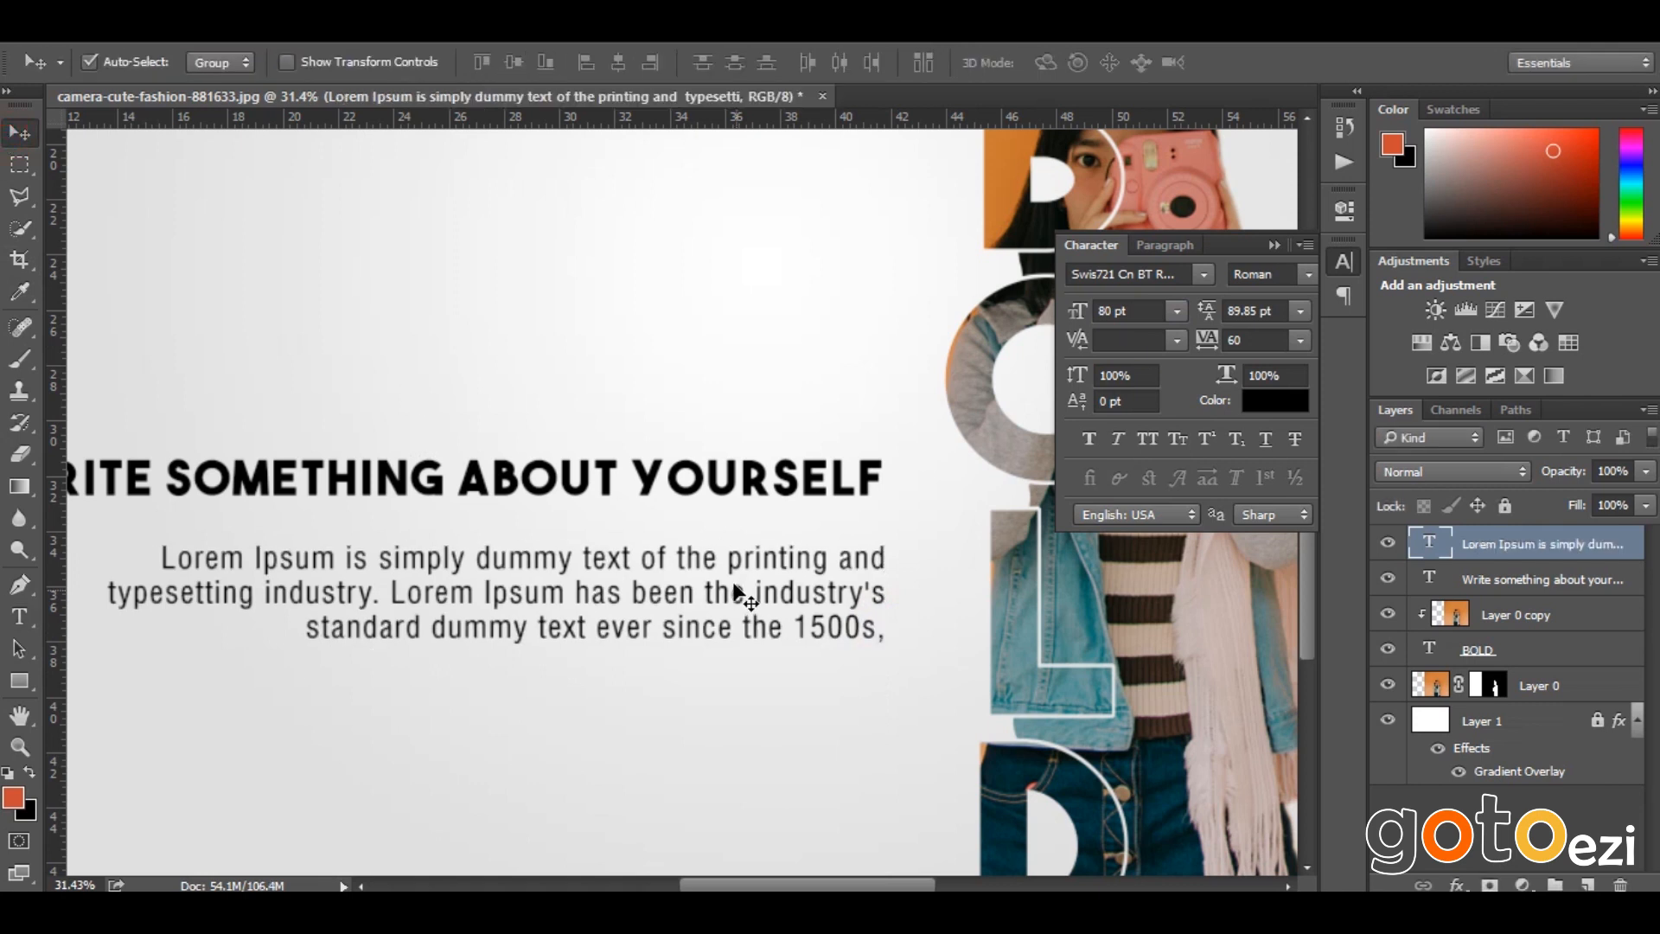
Move the Lorem Ipsum paragraph up so it sits closer beneath the headline
drag(733, 575, 737, 551)
scroll(823, 530, down, 5)
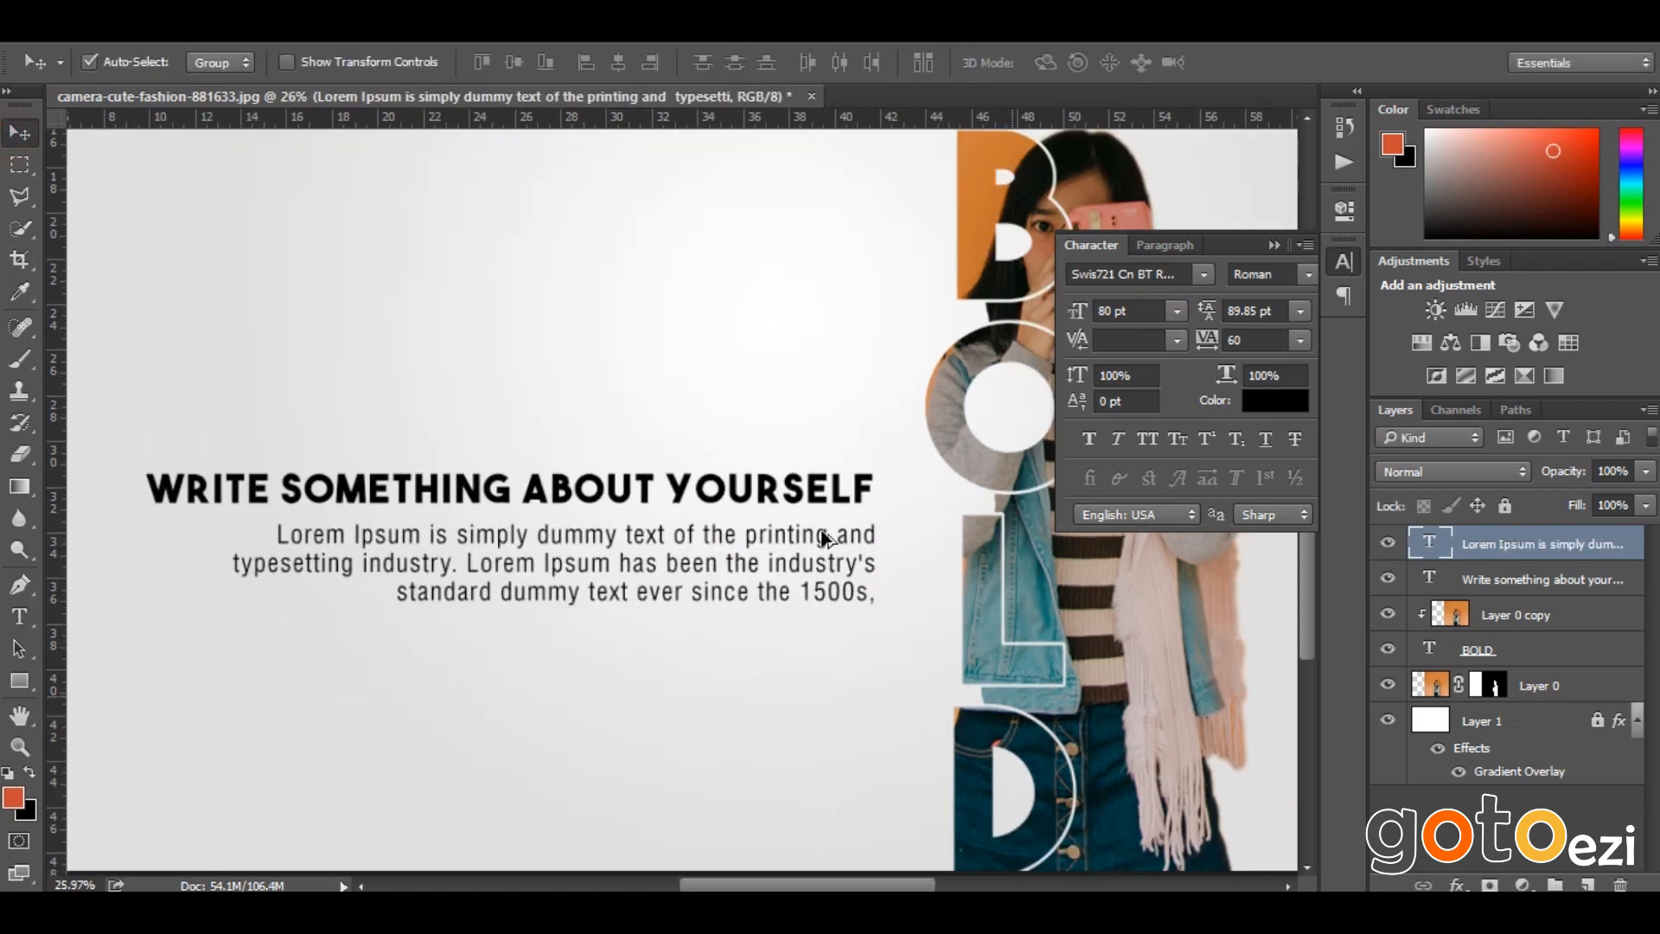
scroll(825, 538, down, 2)
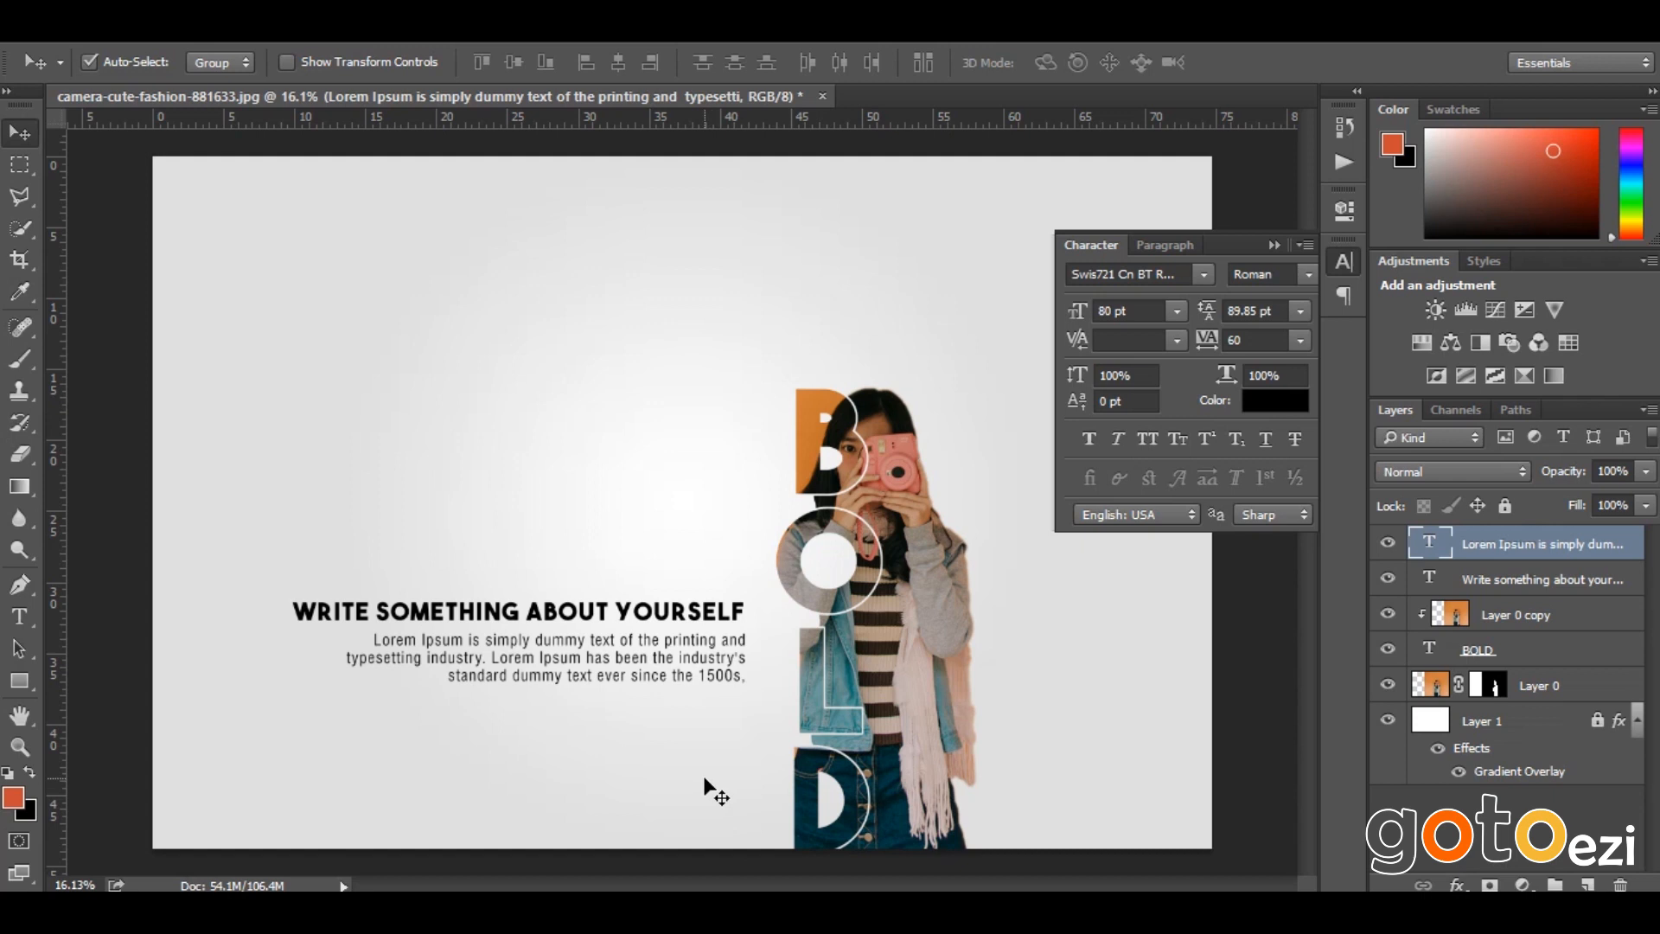
Move the headline and paragraph together slightly lower on the canvas, and close the character settings
shift+click(623, 614)
drag(624, 614, 634, 665)
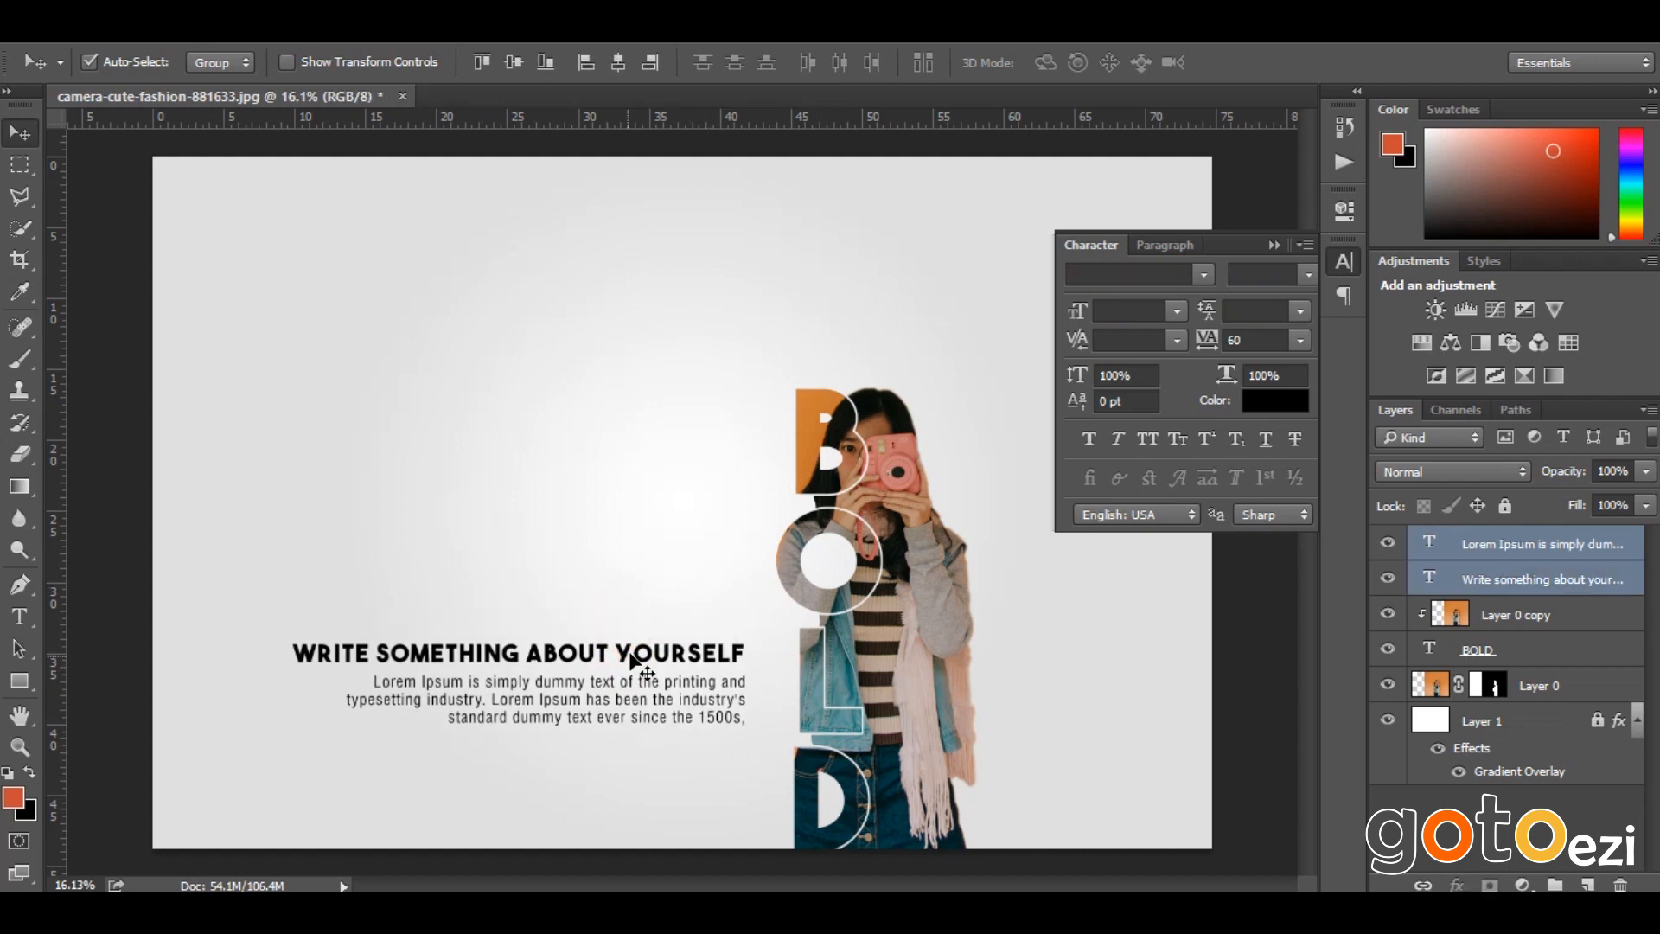
scroll(638, 667, down, 1)
click(1276, 251)
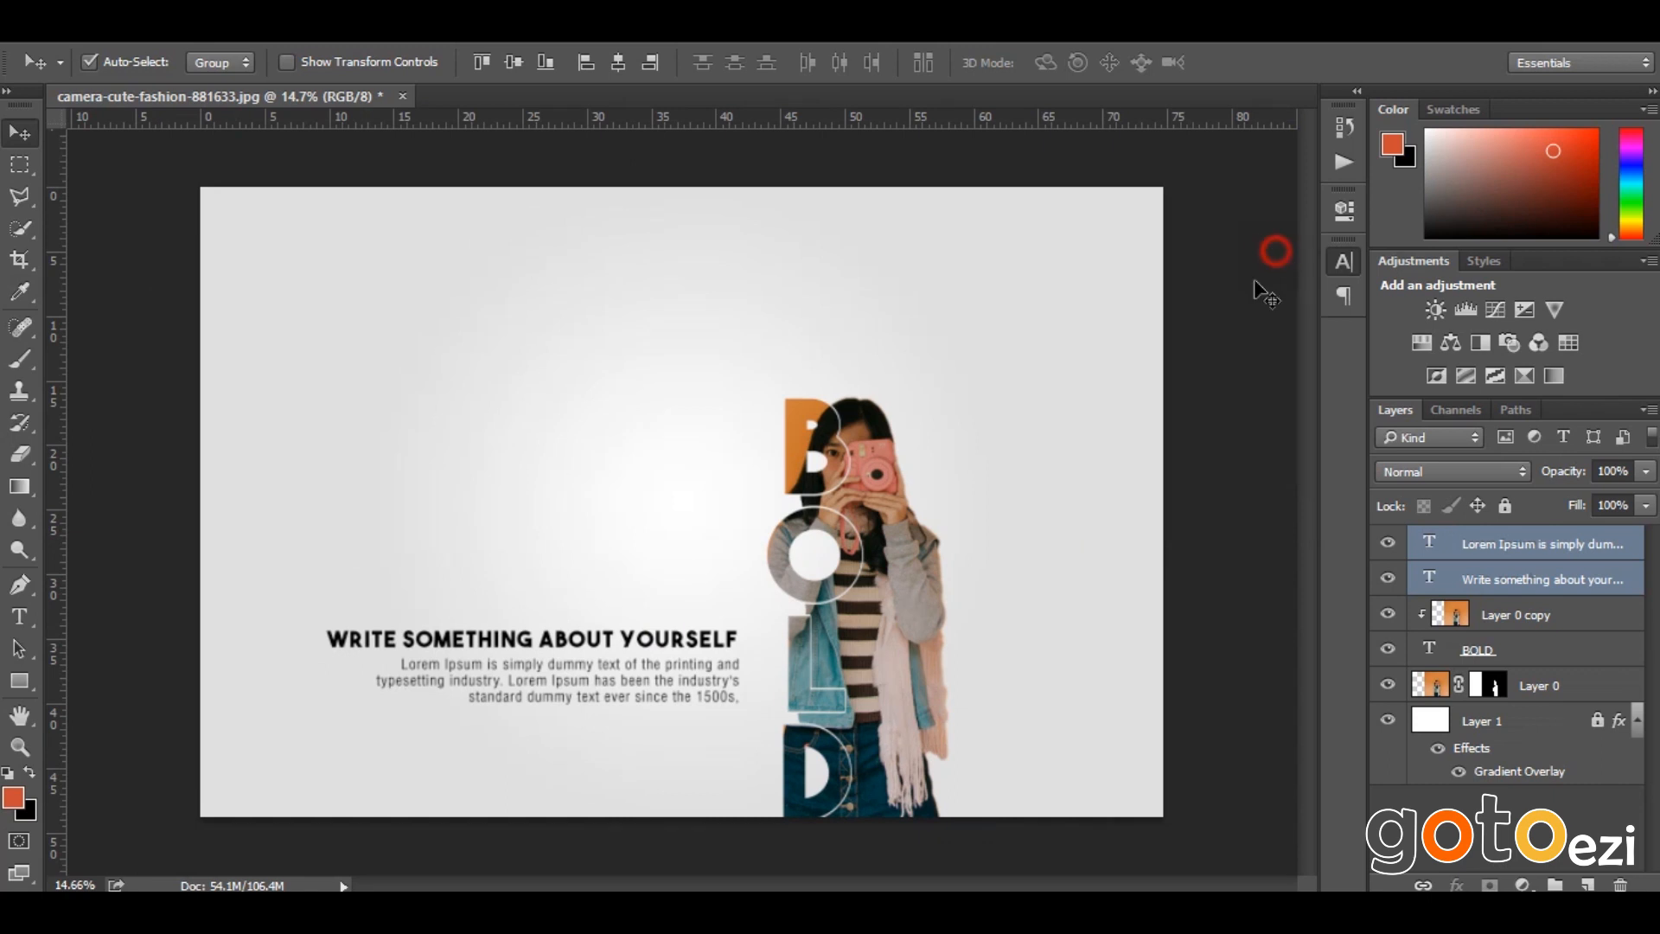
scroll(640, 745, up, 1)
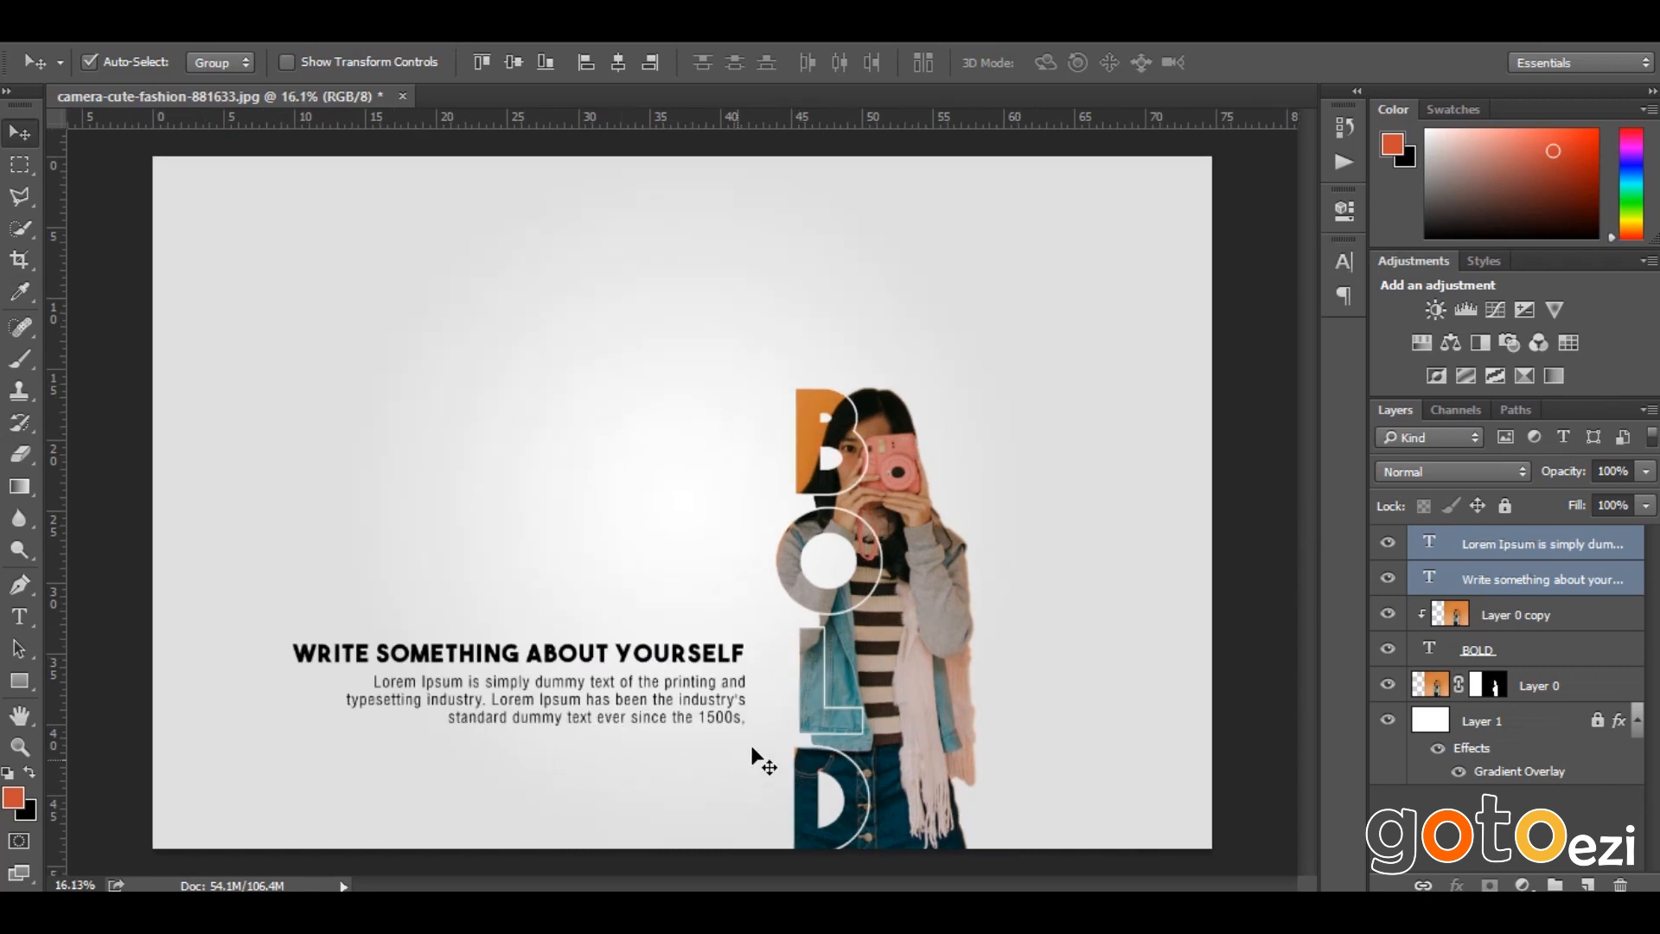